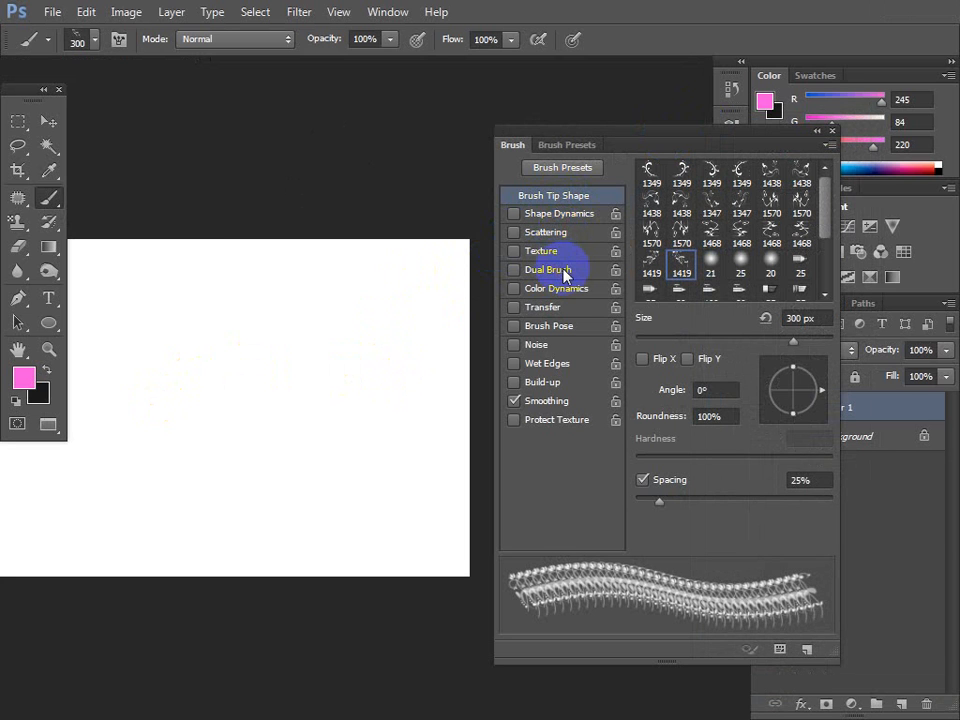
Enable Shape Dynamics and Scattering for the floral brush and open the settings of each
click(514, 214)
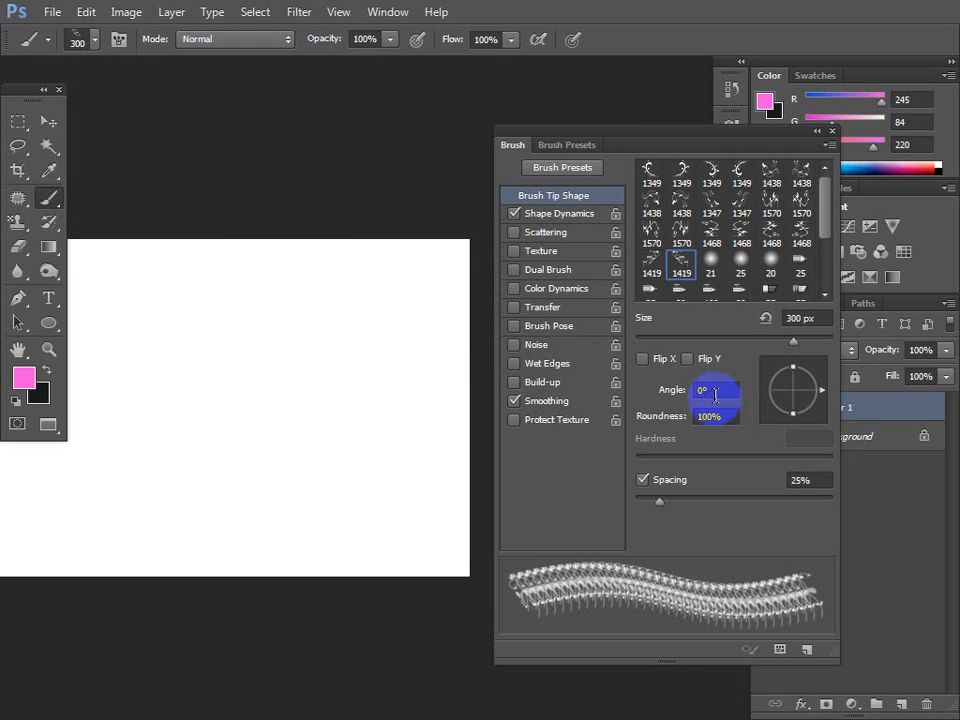
click(512, 234)
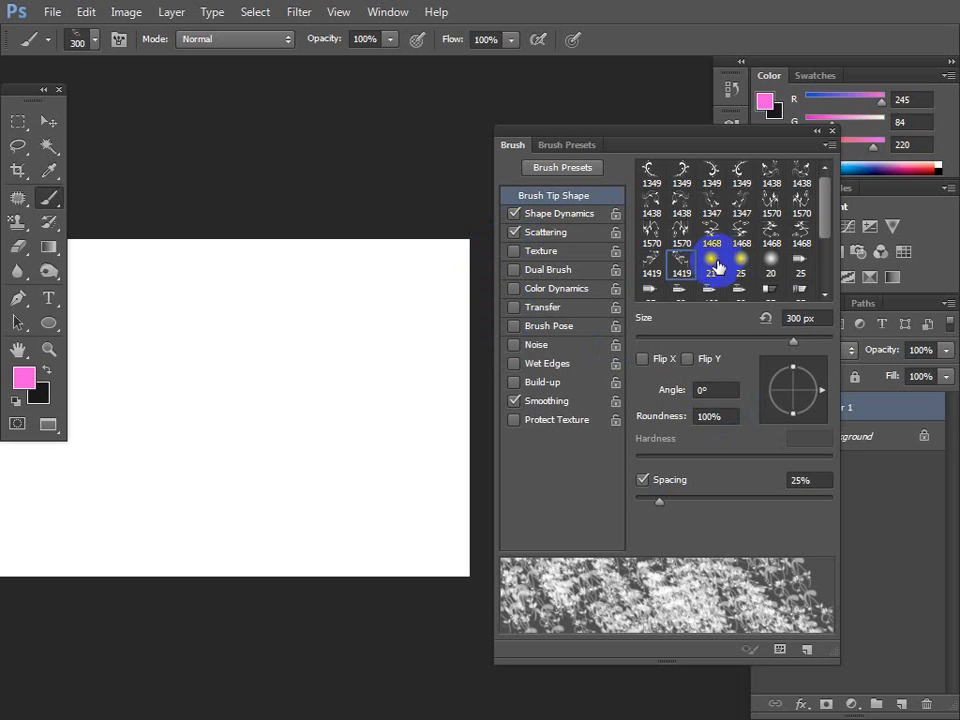
click(568, 216)
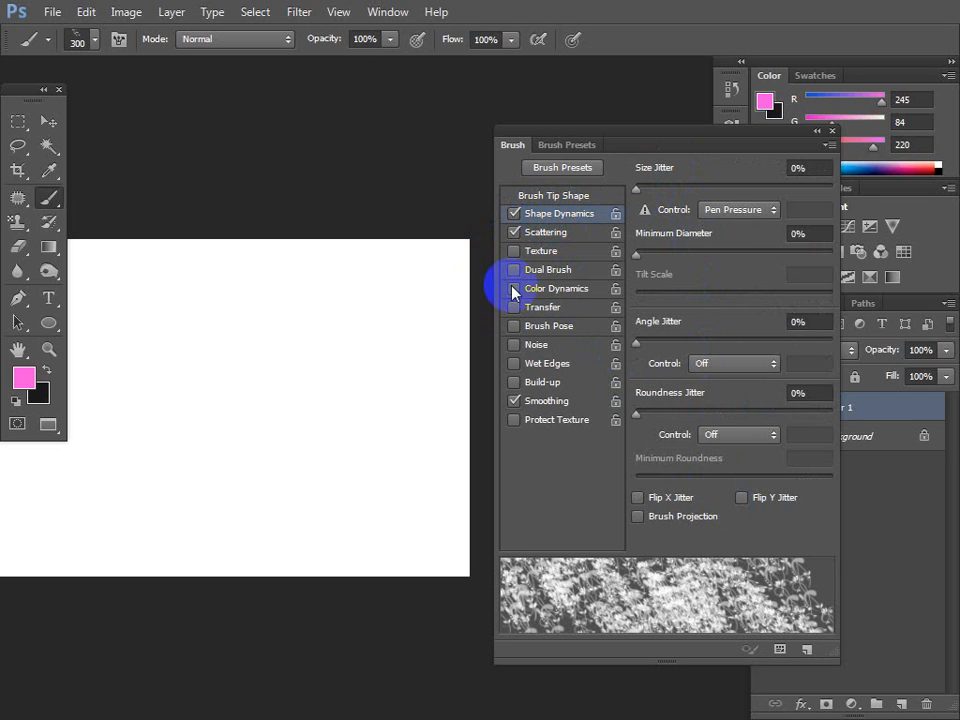
click(553, 236)
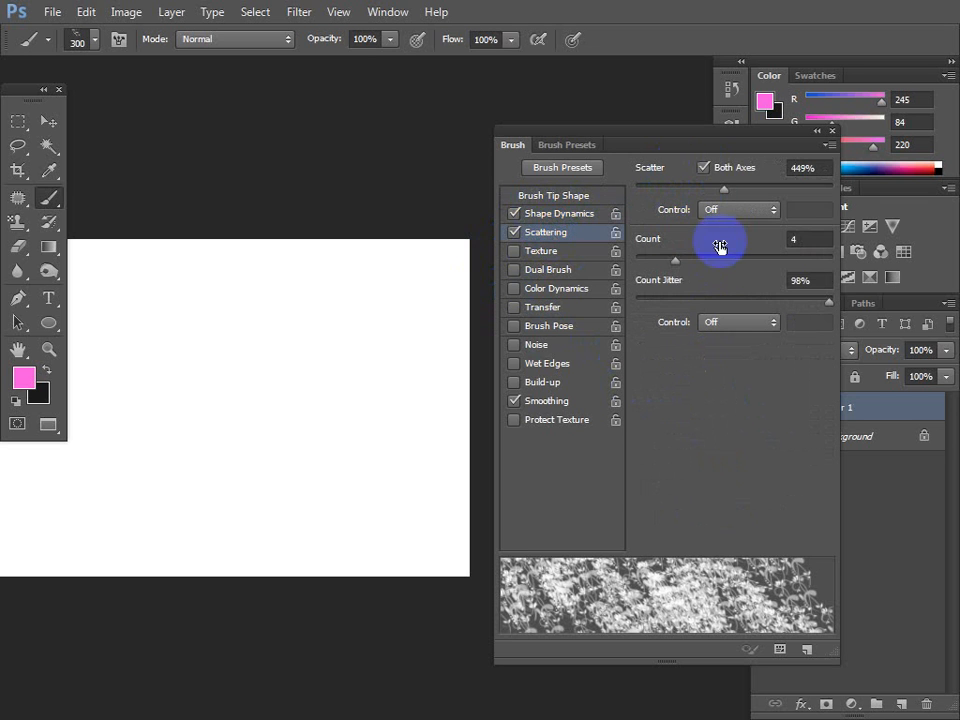
Enable Texture, Dual Brush, Color Dynamics and Transfer for the floral brush and open the settings of each
click(518, 253)
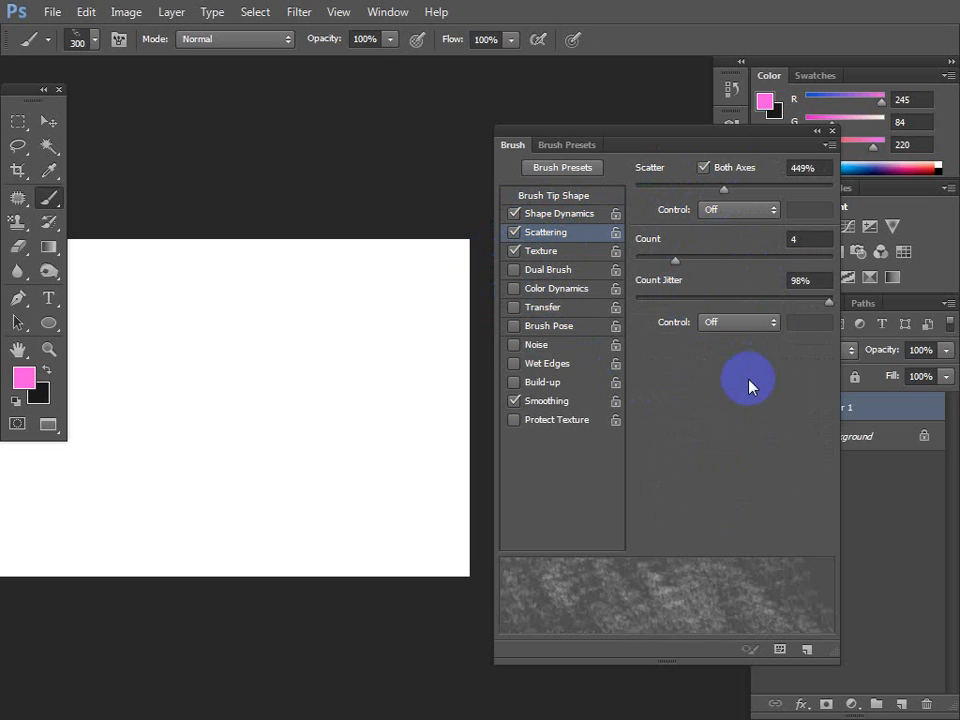
click(560, 251)
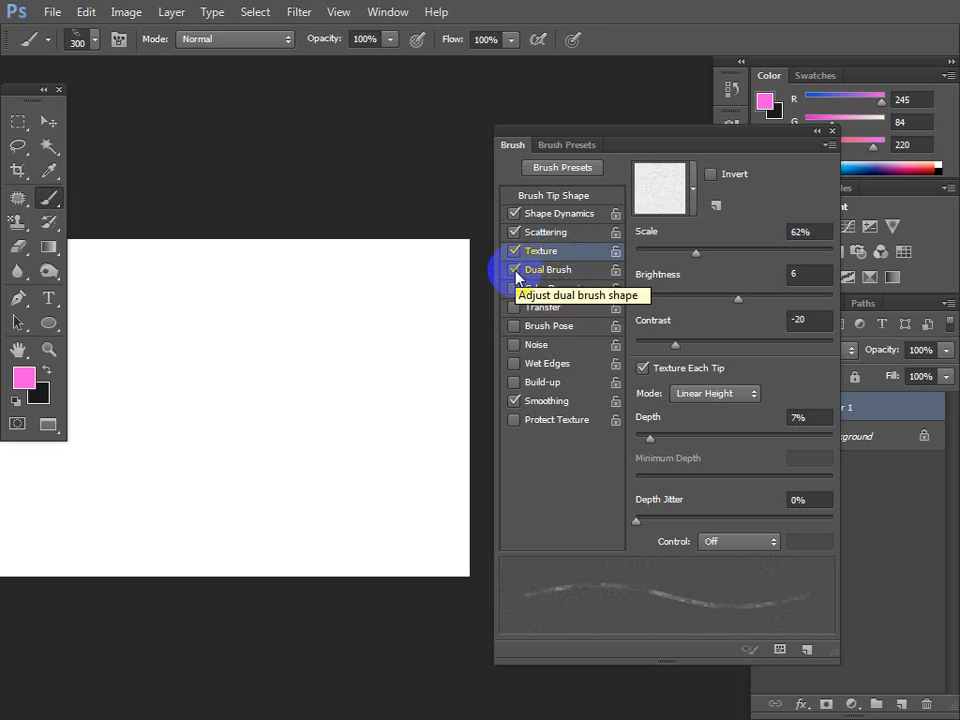
click(564, 273)
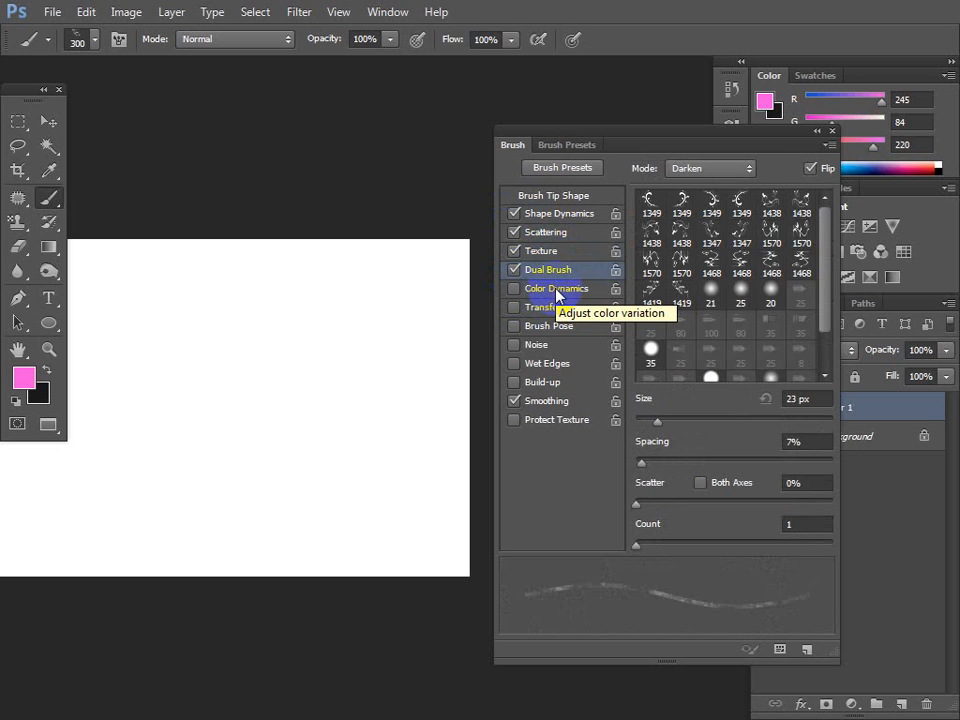
click(557, 289)
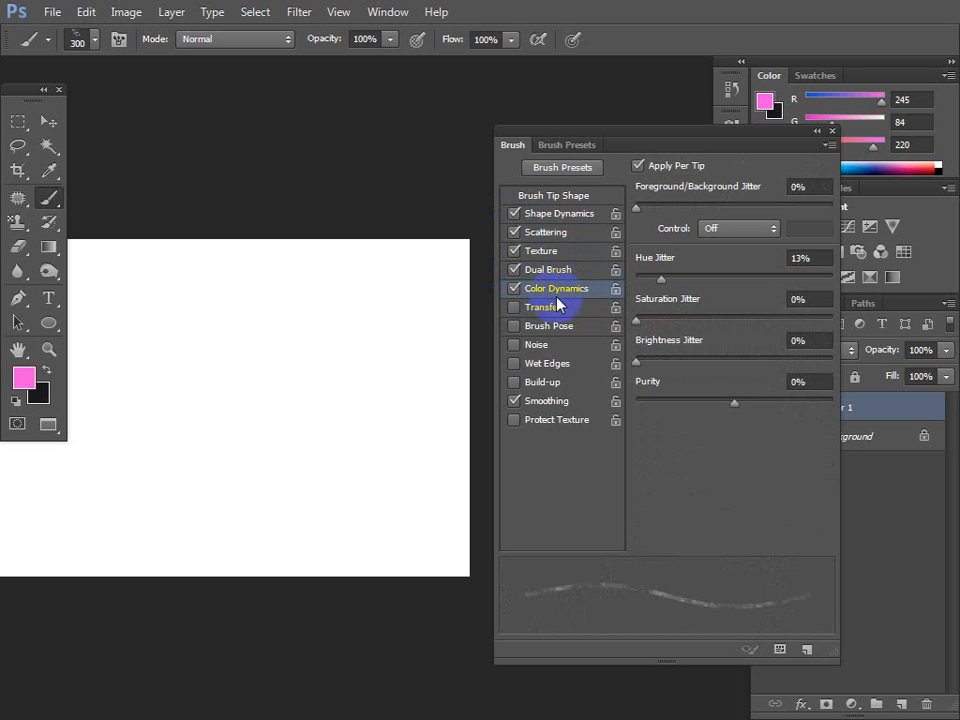
click(557, 310)
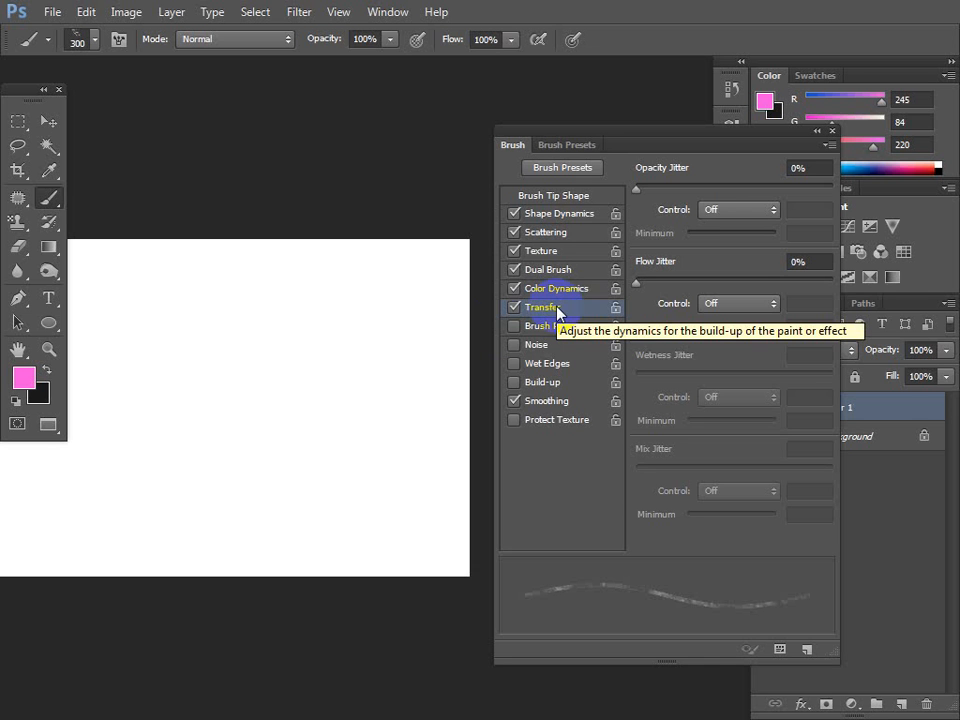
Turn off Transfer, Color Dynamics, Dual Brush, Texture and Scattering, keeping Shape Dynamics enabled for the floral brush
click(514, 307)
click(514, 289)
click(514, 270)
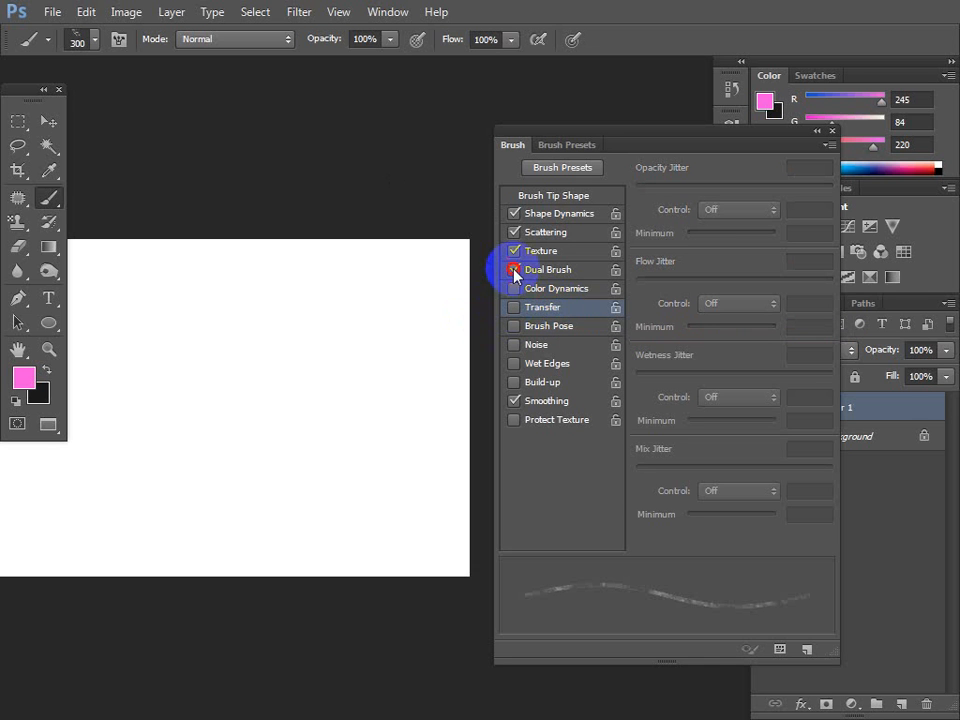
click(514, 251)
click(514, 232)
click(515, 215)
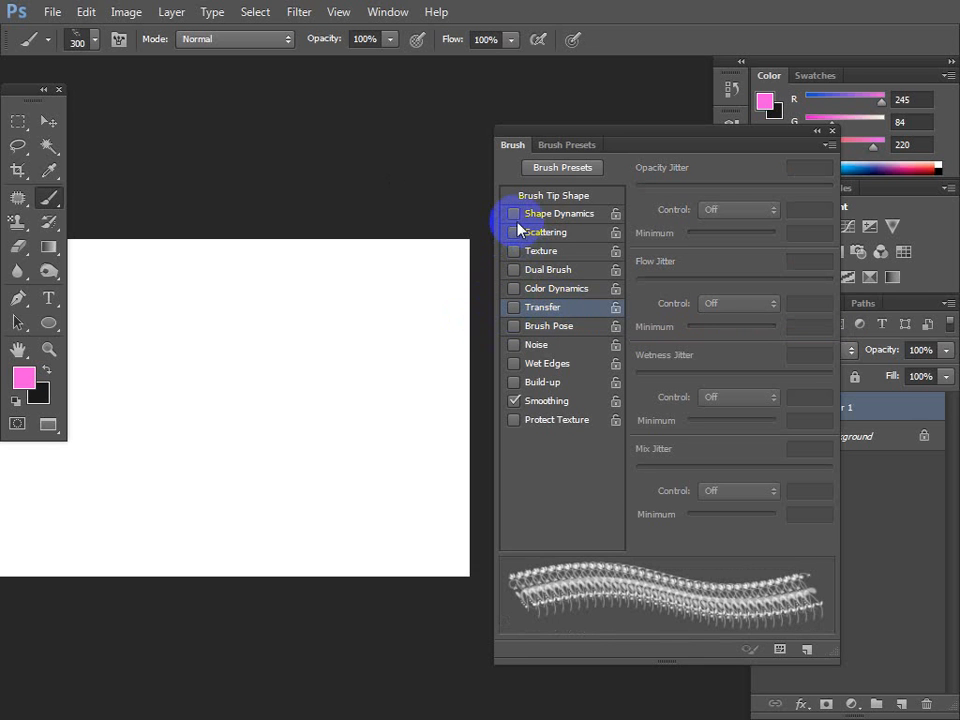
click(514, 214)
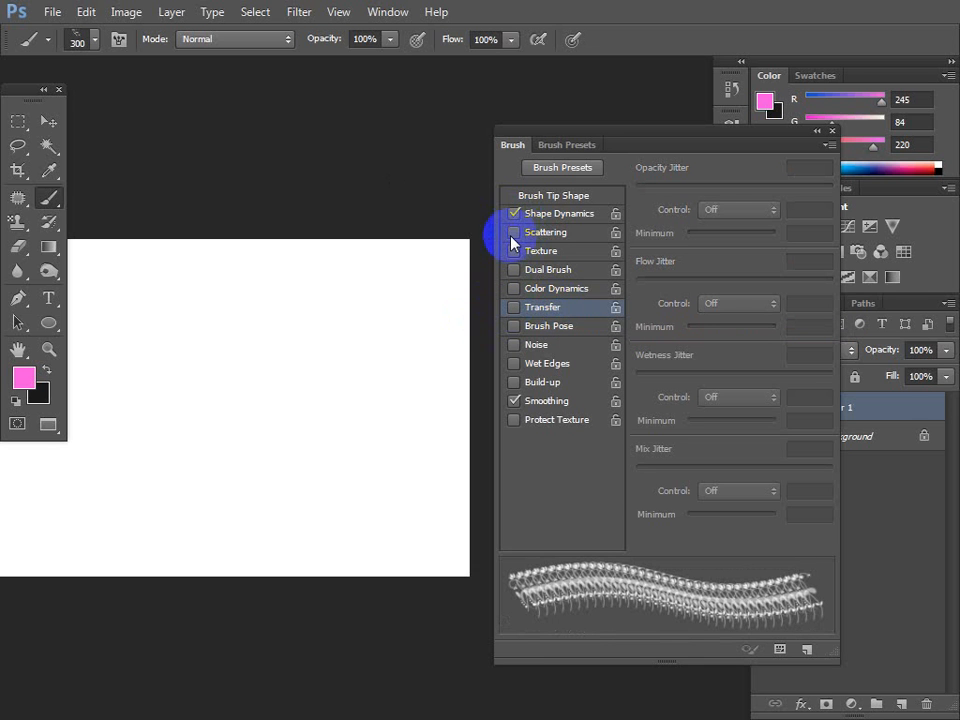
Reset the brush presets to the default set, replacing the current floral brushes
click(95, 39)
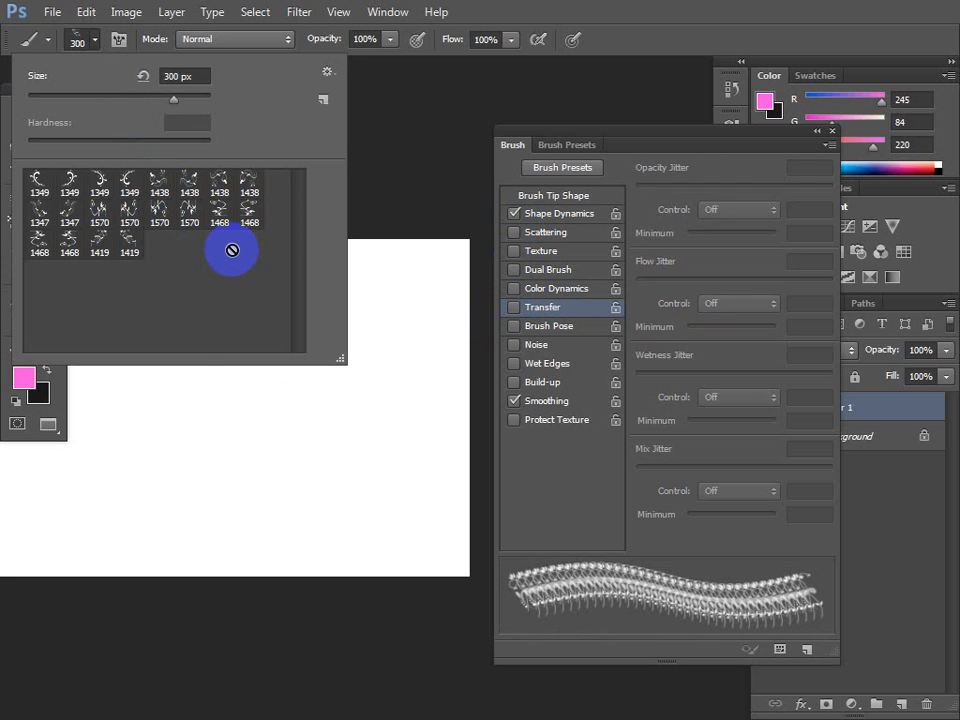
click(326, 72)
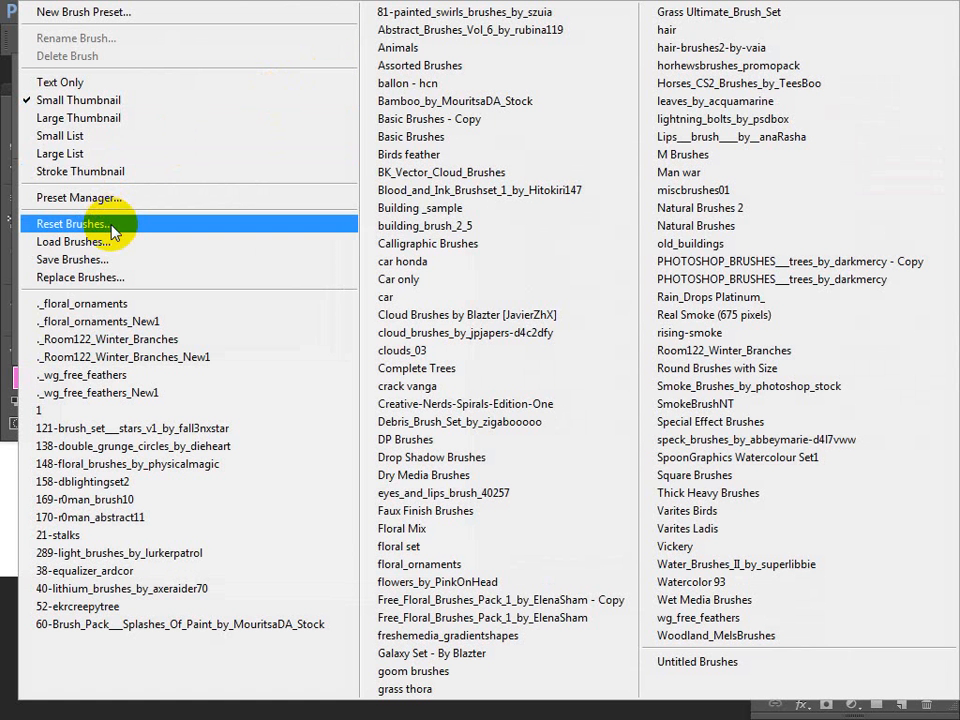
click(112, 229)
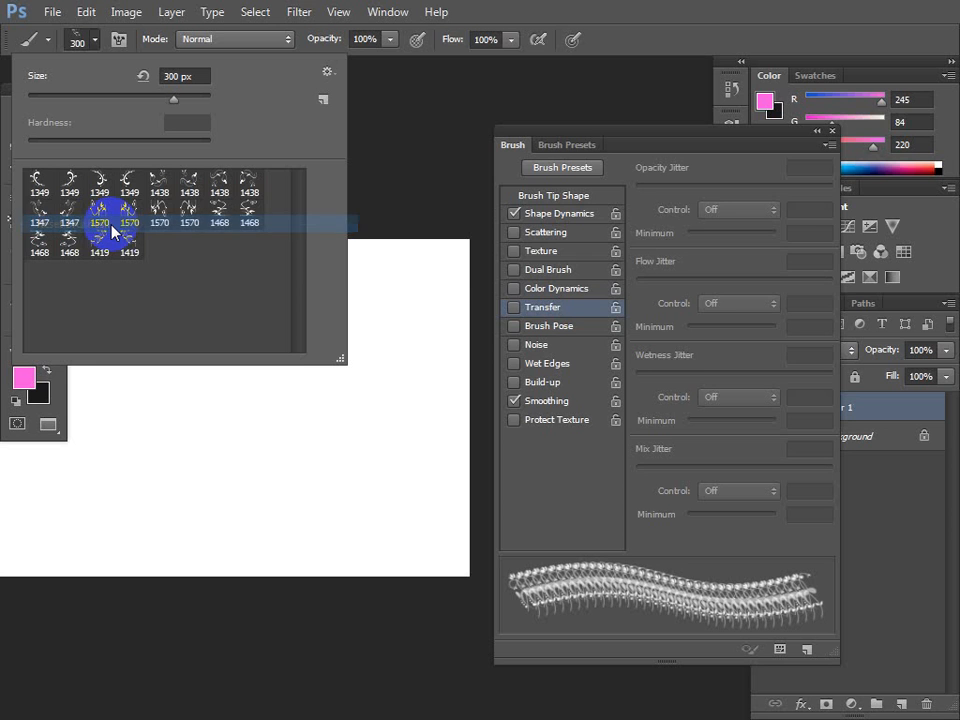
click(398, 278)
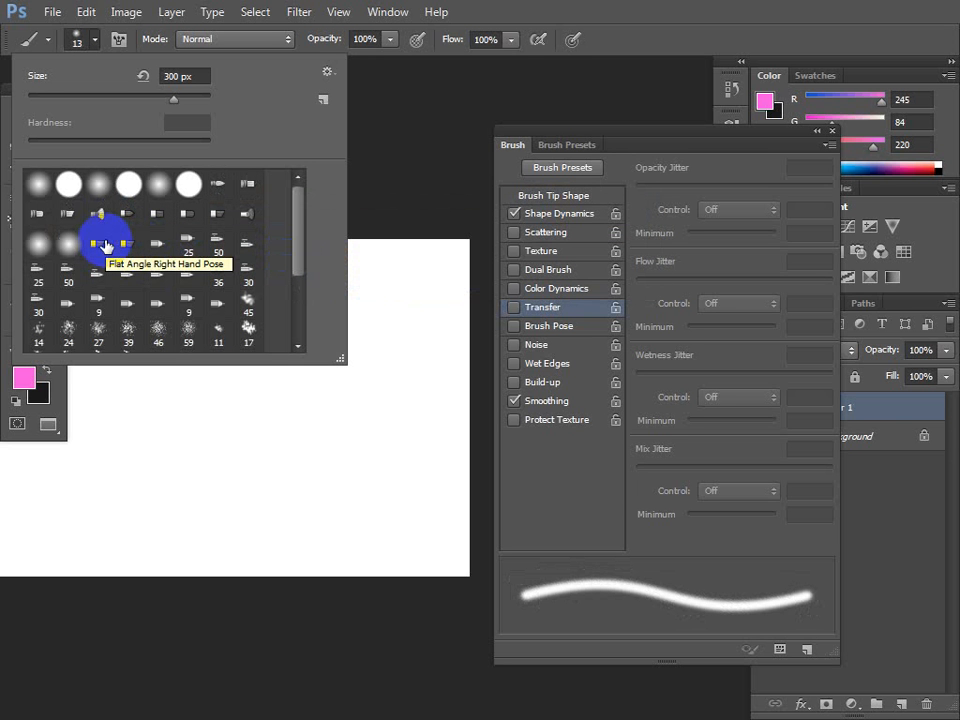
Choose the 74 px maple leaf brush from the default presets
click(329, 72)
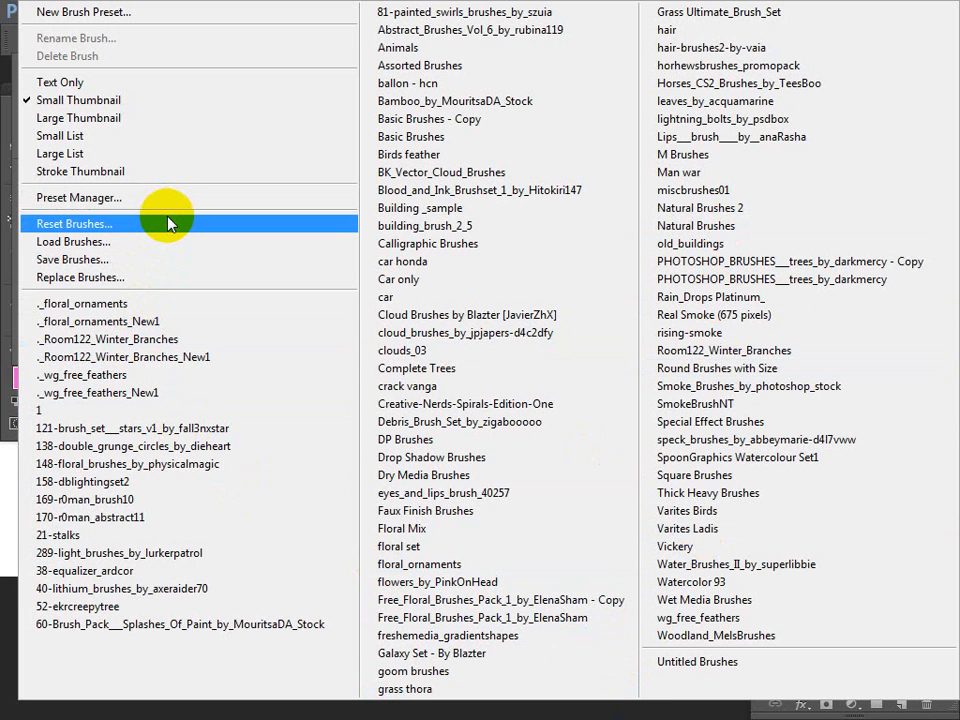
click(224, 8)
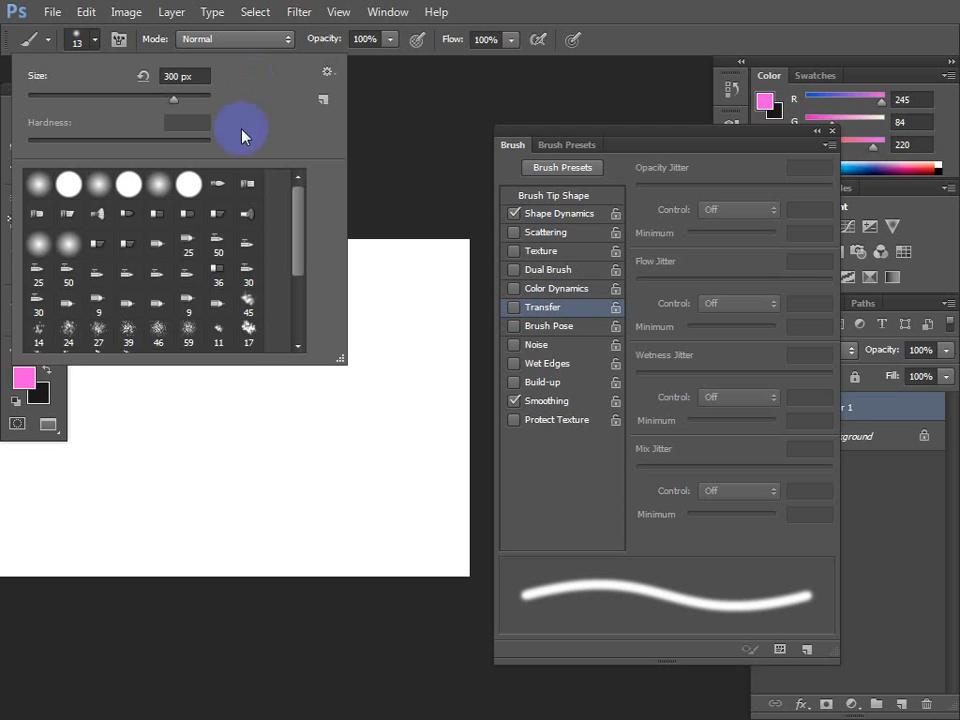
click(156, 182)
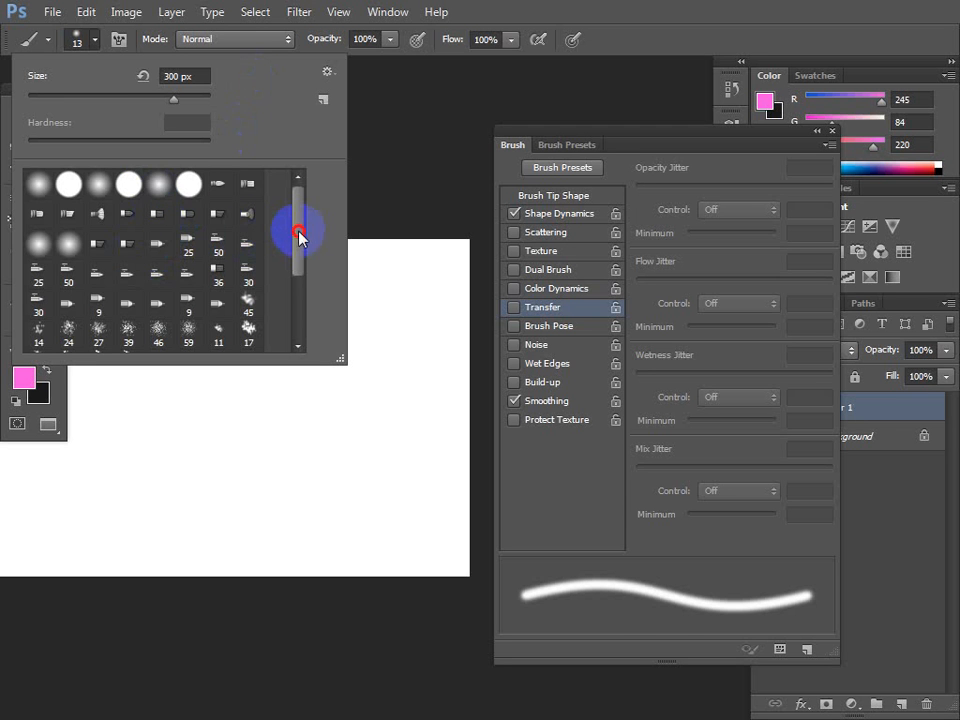
drag(298, 236, 298, 300)
click(158, 274)
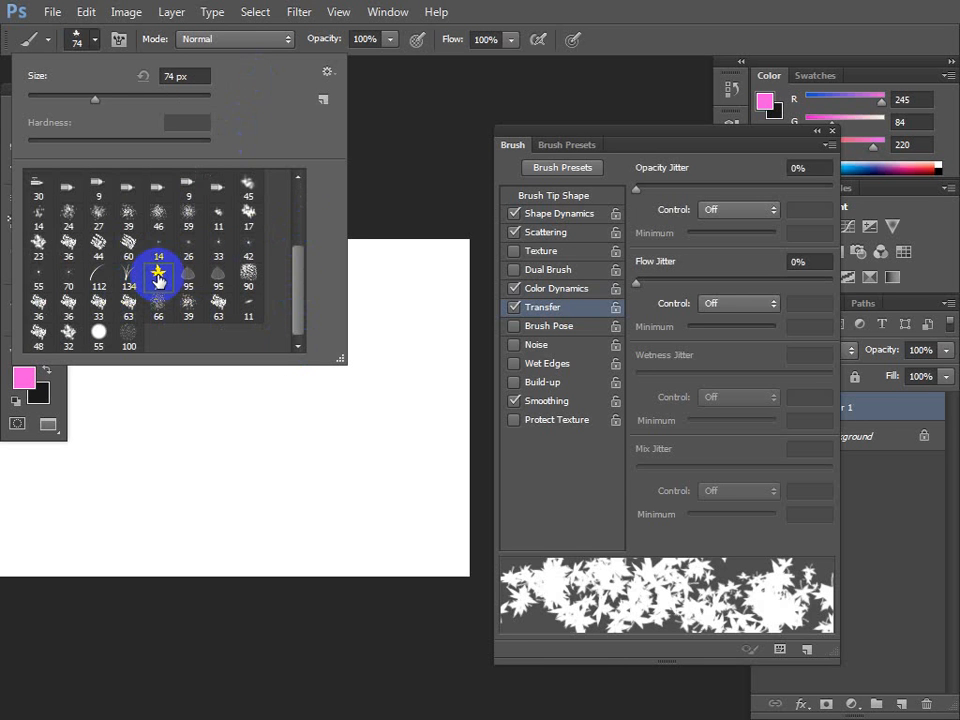
click(158, 274)
mouse_move(158, 274)
mouse_down()
mouse_move(281, 322)
mouse_move(332, 321)
mouse_move(430, 350)
mouse_up()
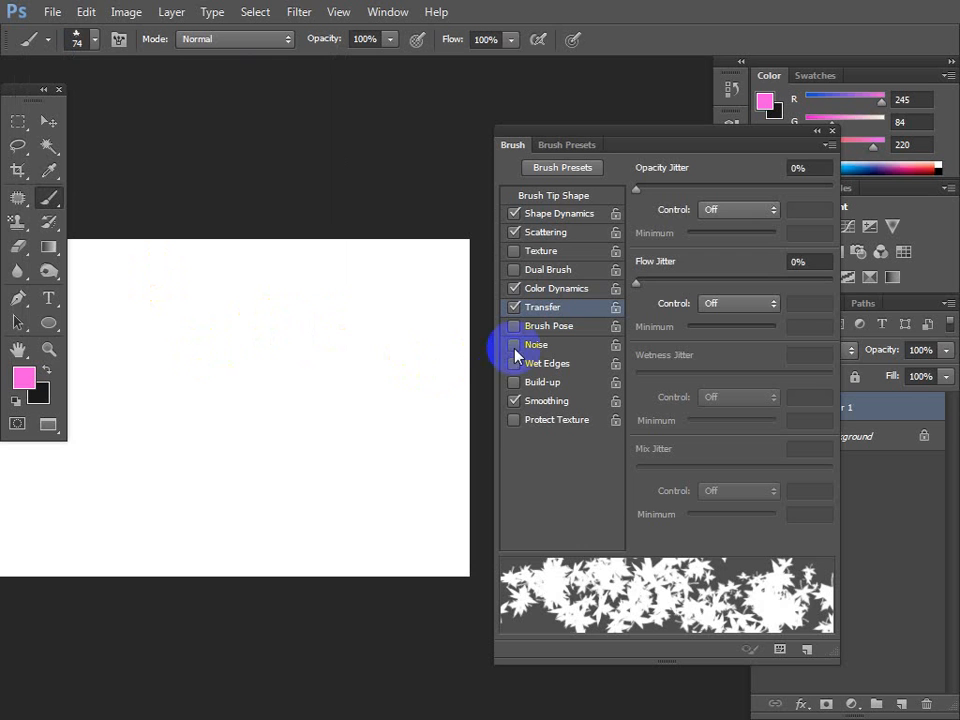
Turn off Transfer, Smoothing, Color Dynamics, Scattering and Shape Dynamics, and paint a pink leaf stroke across the canvas's upper part
click(514, 307)
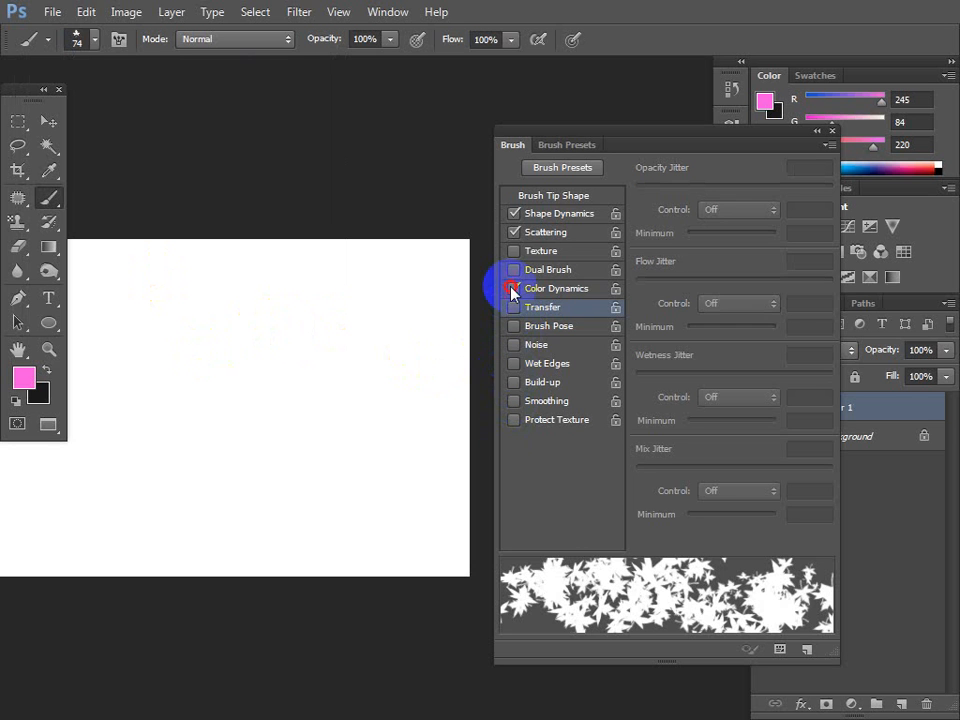
click(514, 288)
click(514, 232)
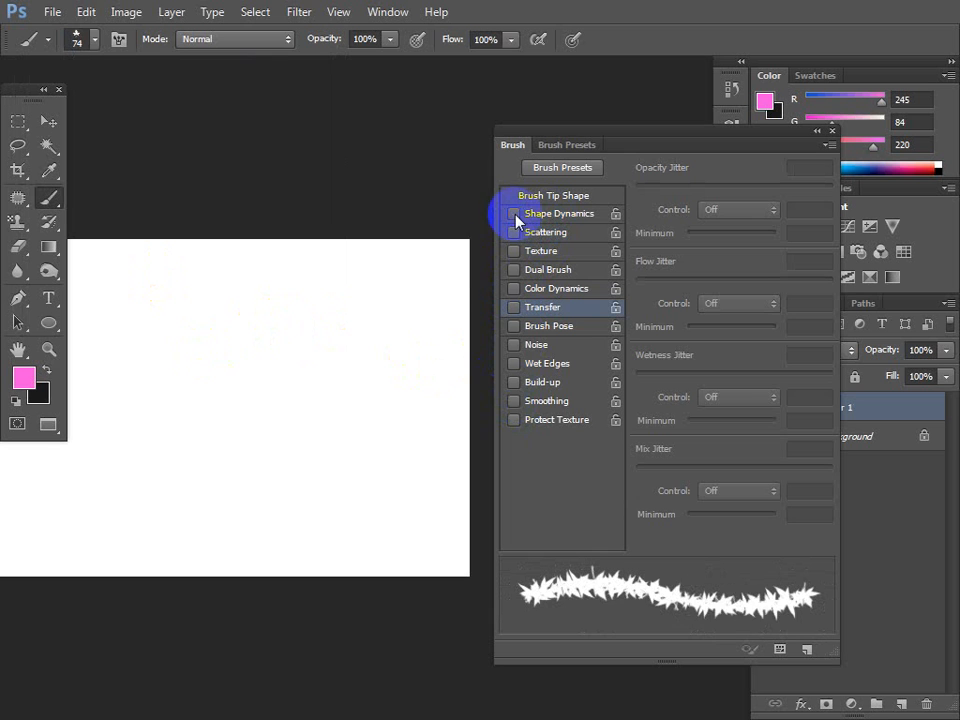
click(515, 213)
drag(108, 347, 365, 305)
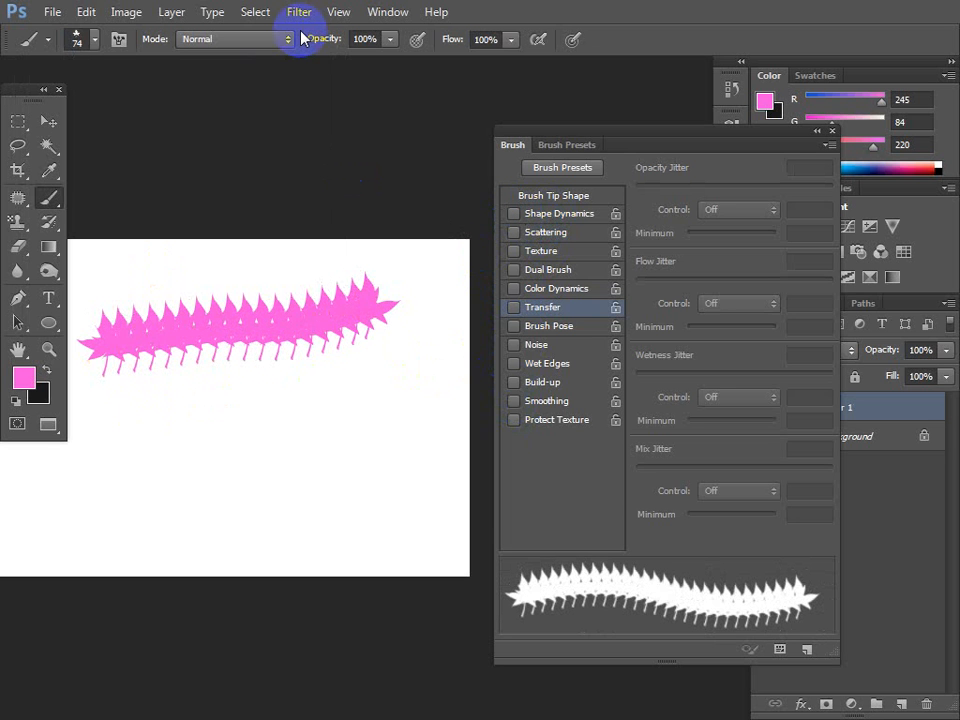
Enable Shape Dynamics for the leaf brush and try a stroke below the first one, undoing it
click(514, 213)
drag(60, 493, 425, 448)
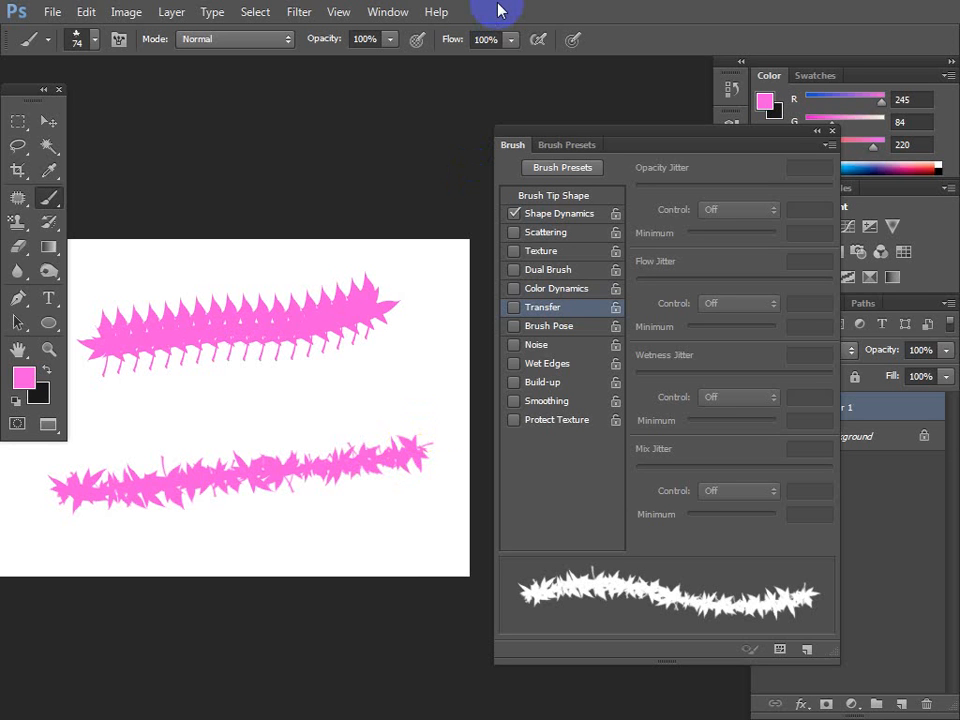
key(ctrl+z)
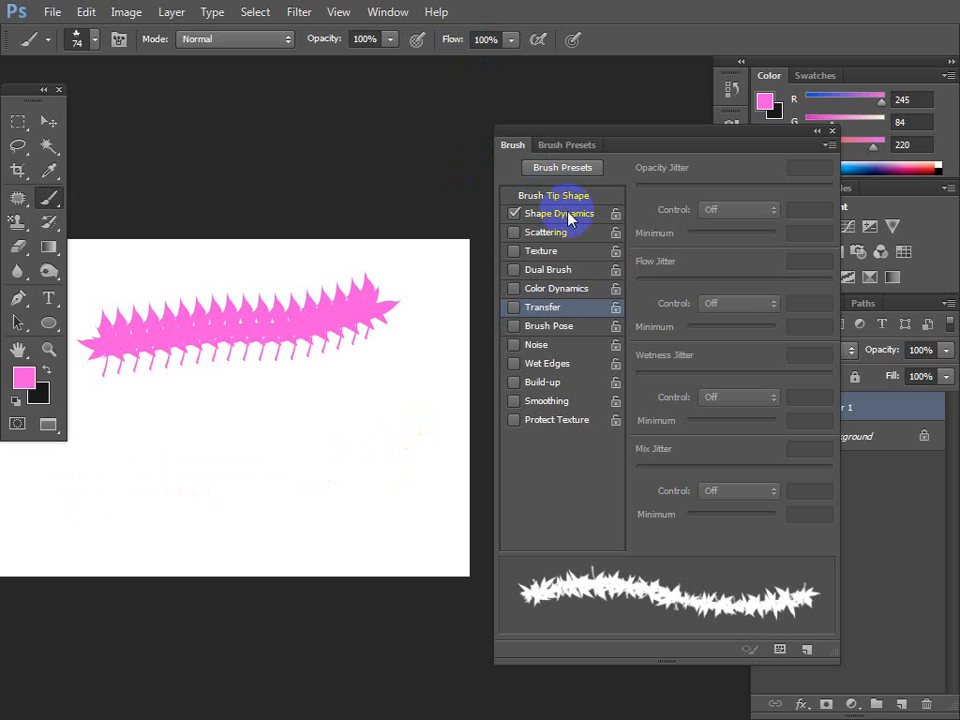
Open the Shape Dynamics settings and try another leaf stroke across the canvas's lower part, undoing it
click(570, 219)
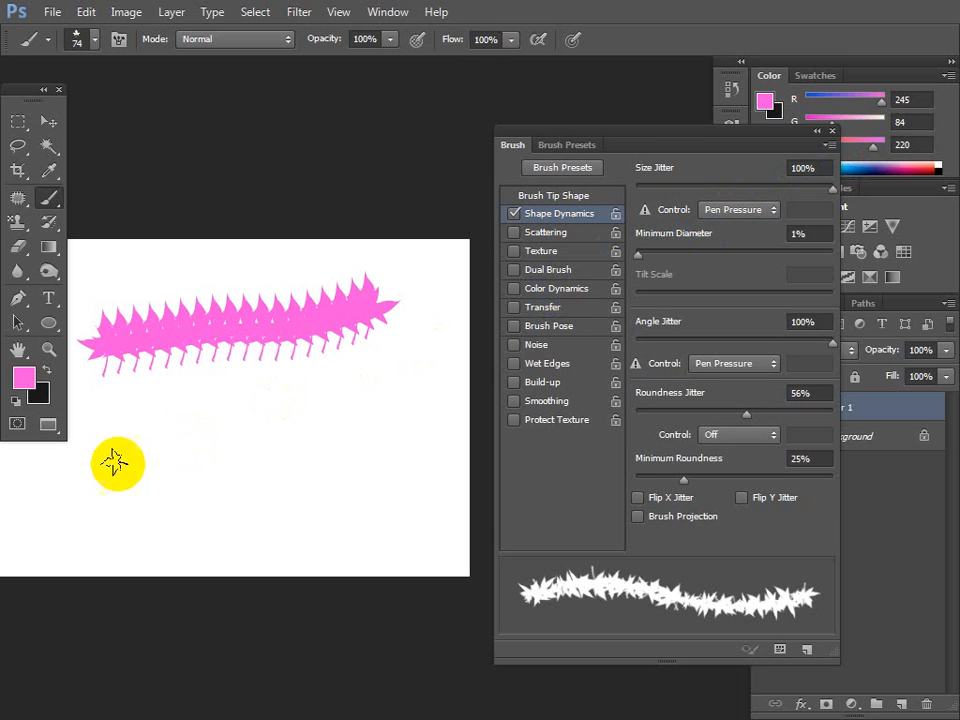
mouse_move(62, 468)
mouse_down()
mouse_move(122, 471)
mouse_move(432, 410)
mouse_up()
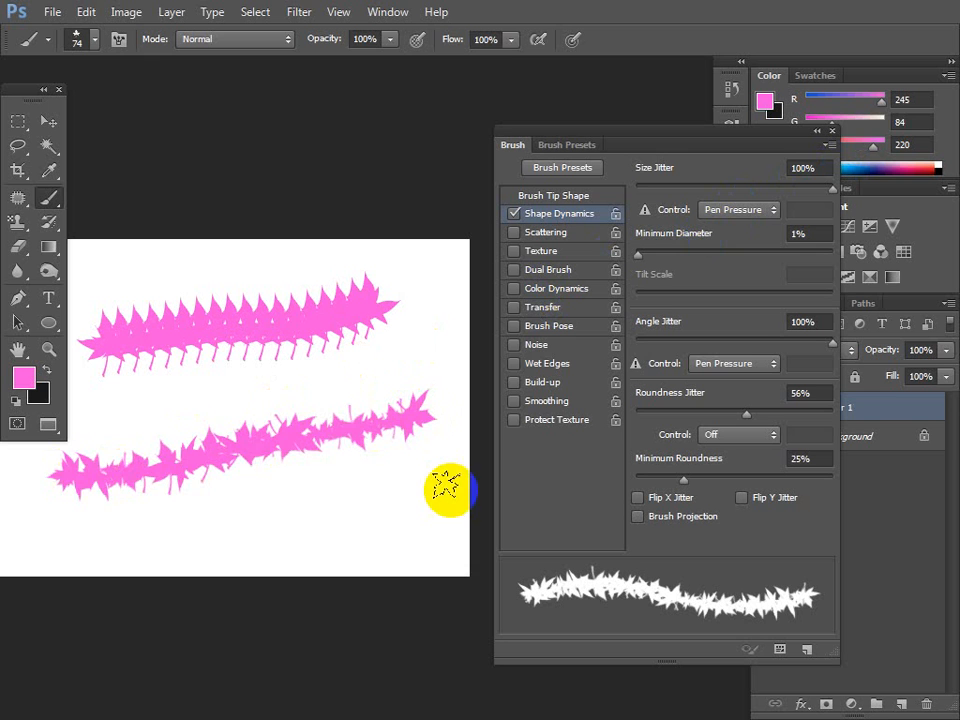
key(ctrl+z)
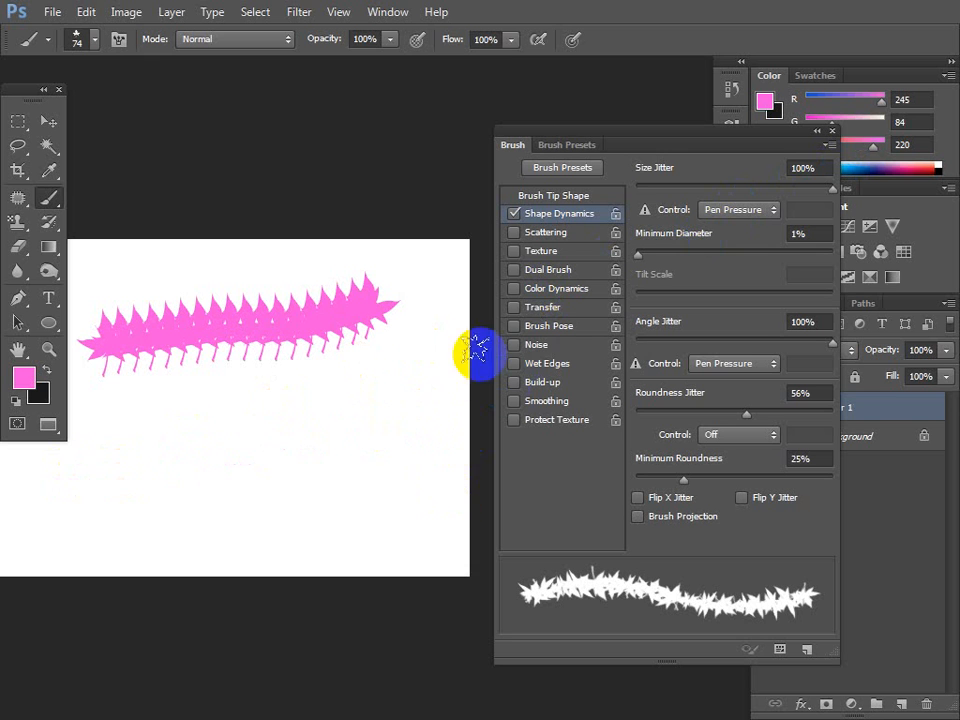
Stamp nine separate leaves in a curve below the painted stroke to test the Shape Dynamics variation
click(47, 493)
click(107, 461)
click(159, 429)
click(233, 425)
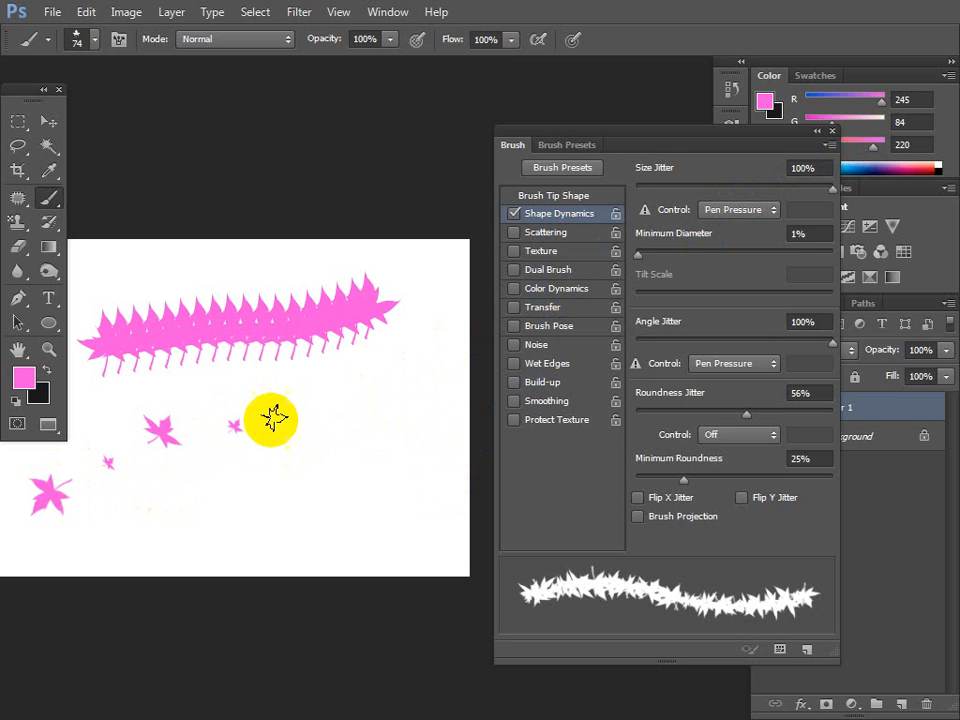
click(288, 409)
click(361, 397)
click(415, 367)
click(411, 437)
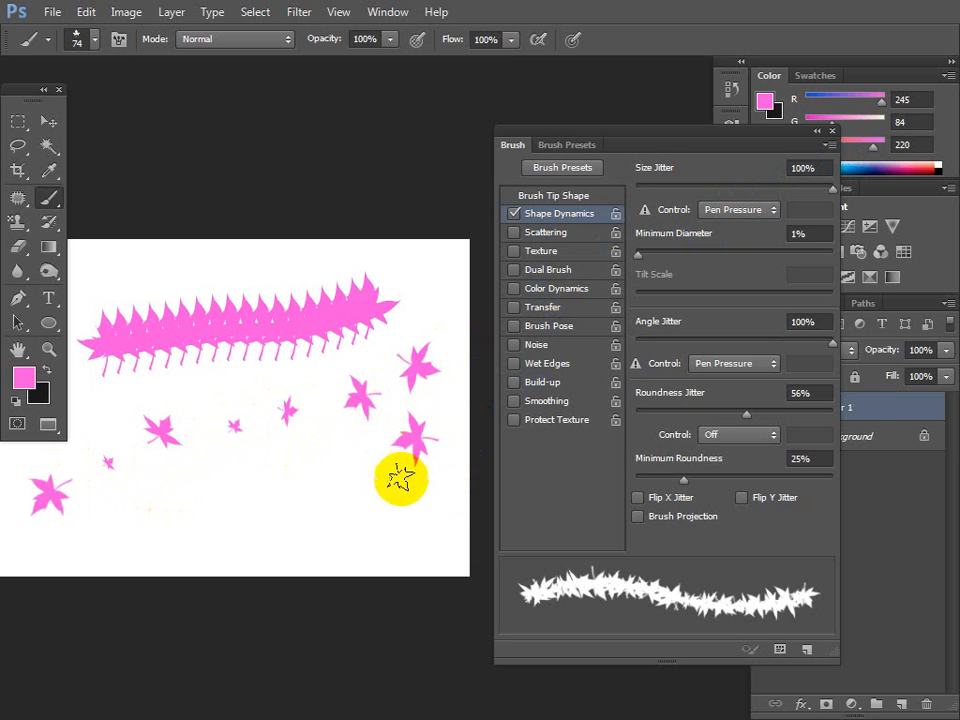
click(399, 480)
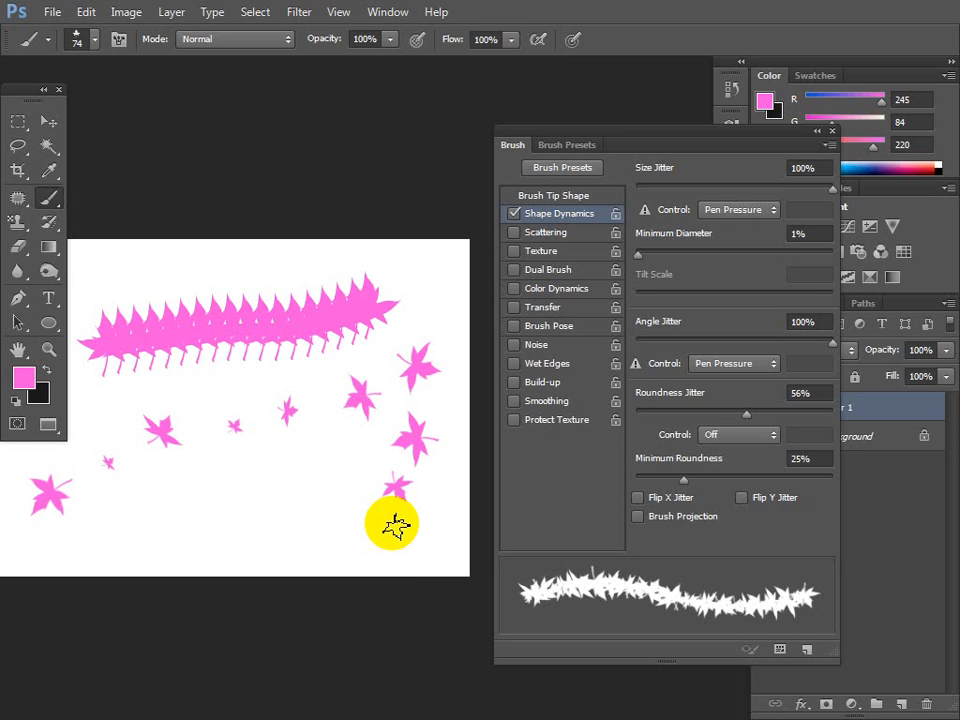
Undo all the separate leaf stamps, keeping the stroke in the canvas's upper part
key(ctrl+alt+z)
key(ctrl+alt+z)
key(ctrl+alt+z)
key(ctrl+alt+z)
key(ctrl+alt+z)
key(ctrl+alt+z)
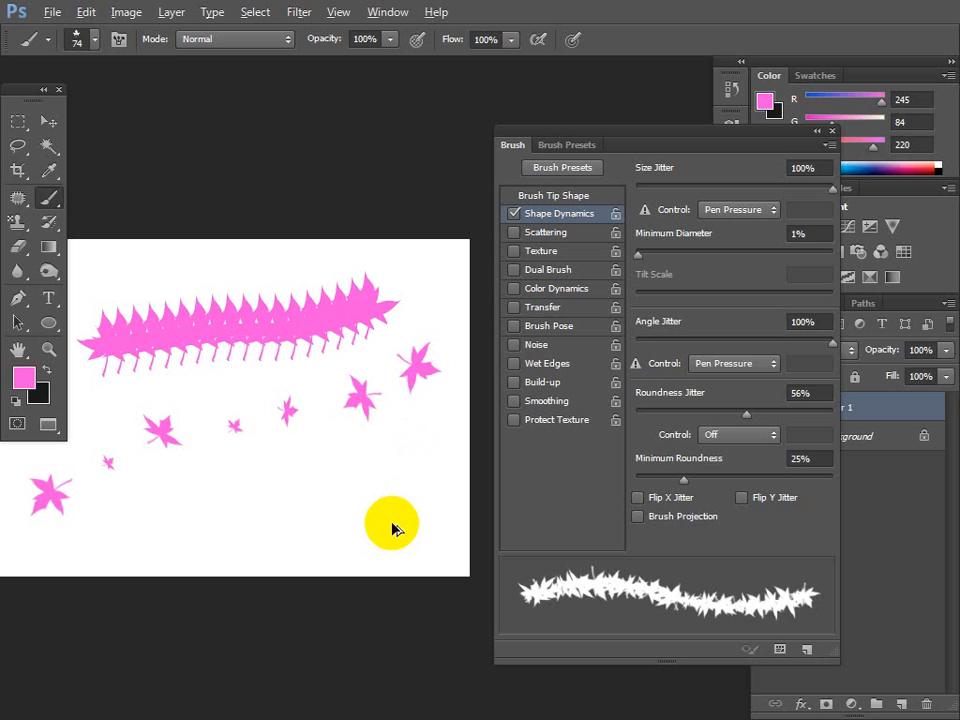
key(ctrl+alt+z)
key(ctrl+alt+z)
key(ctrl+alt+z)
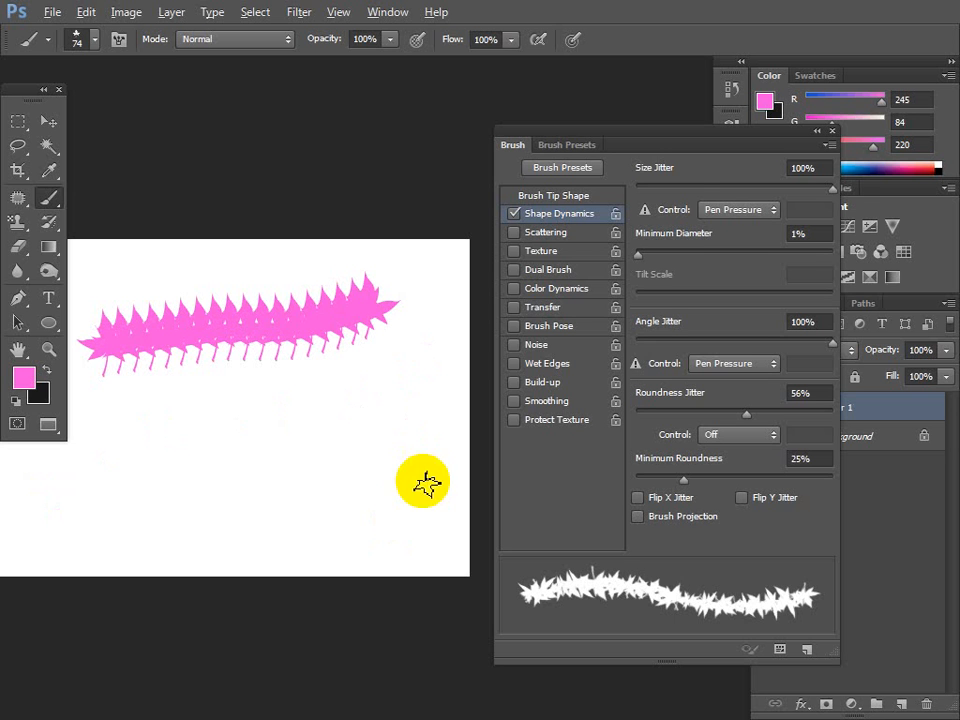
Set the Size Jitter to 9% and stamp separate leaves across the lower part of the canvas
drag(830, 193, 641, 189)
mouse_move(103, 465)
mouse_down()
mouse_move(340, 410)
mouse_move(420, 370)
mouse_move(420, 441)
mouse_move(260, 540)
mouse_up()
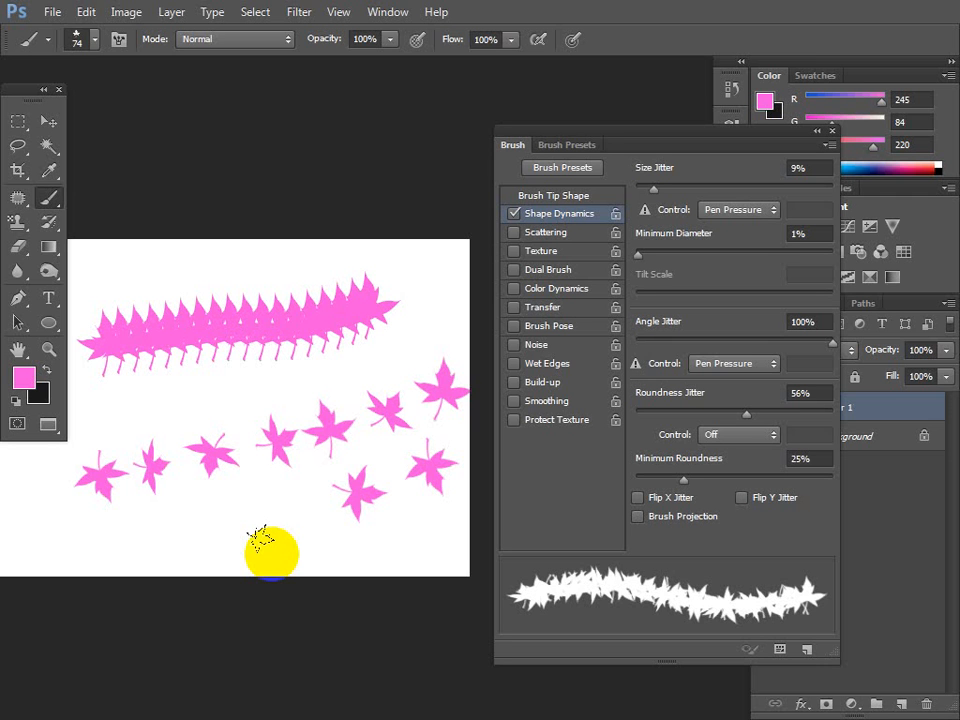
Undo the separate leaf stamps across the lower part of the canvas, back to the single long stroke
key(ctrl+alt+z)
key(ctrl+alt+z)
key(ctrl+alt+z)
key(ctrl+alt+z)
key(ctrl+alt+z)
key(ctrl+alt+z)
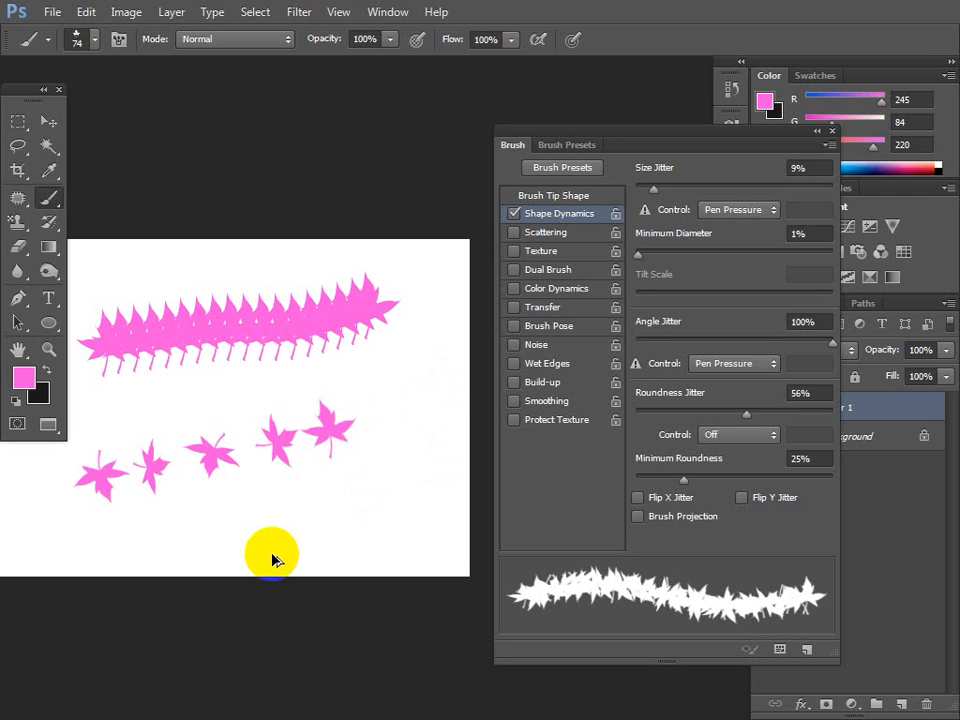
key(ctrl+alt+z)
key(ctrl+alt+z)
key(ctrl+alt+z)
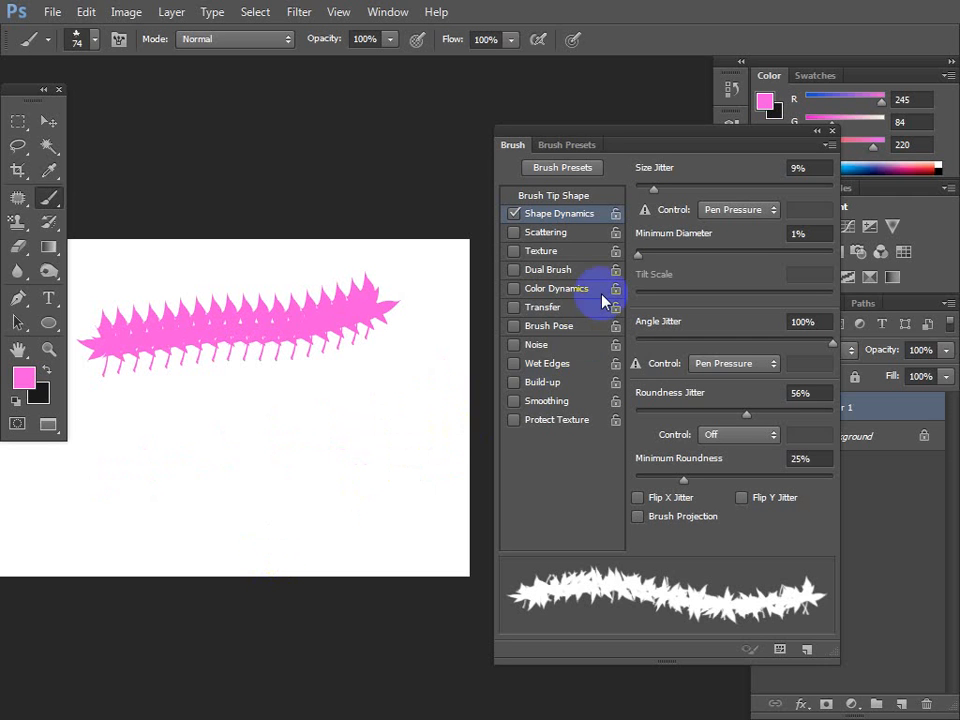
Set the Minimum Diameter to 14% and the Angle Jitter to 0%, and stamp a row of five leaves below the stroke
mouse_move(637, 260)
mouse_down()
mouse_move(763, 245)
mouse_move(776, 257)
mouse_move(696, 251)
mouse_move(663, 262)
mouse_up()
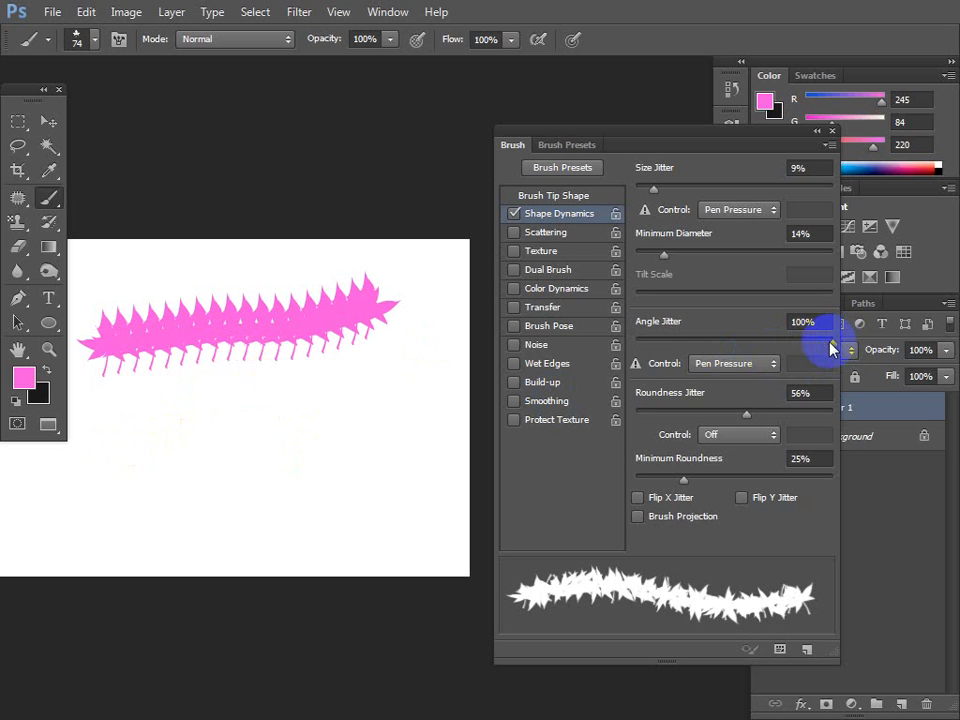
mouse_move(830, 347)
mouse_down()
mouse_move(579, 368)
mouse_move(160, 432)
mouse_up()
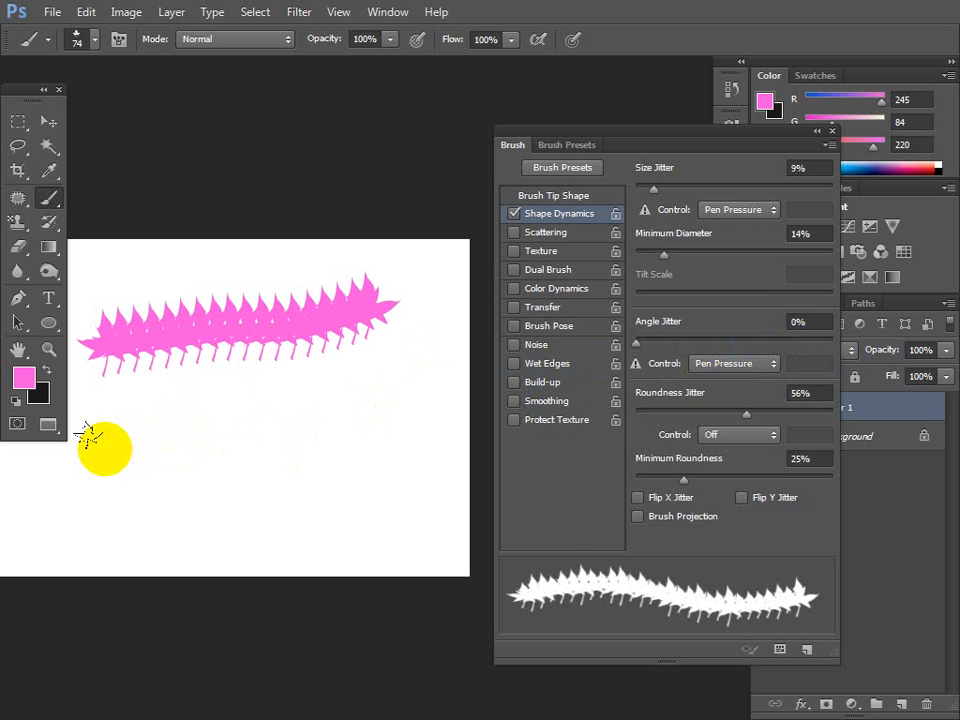
click(100, 445)
click(162, 440)
click(210, 432)
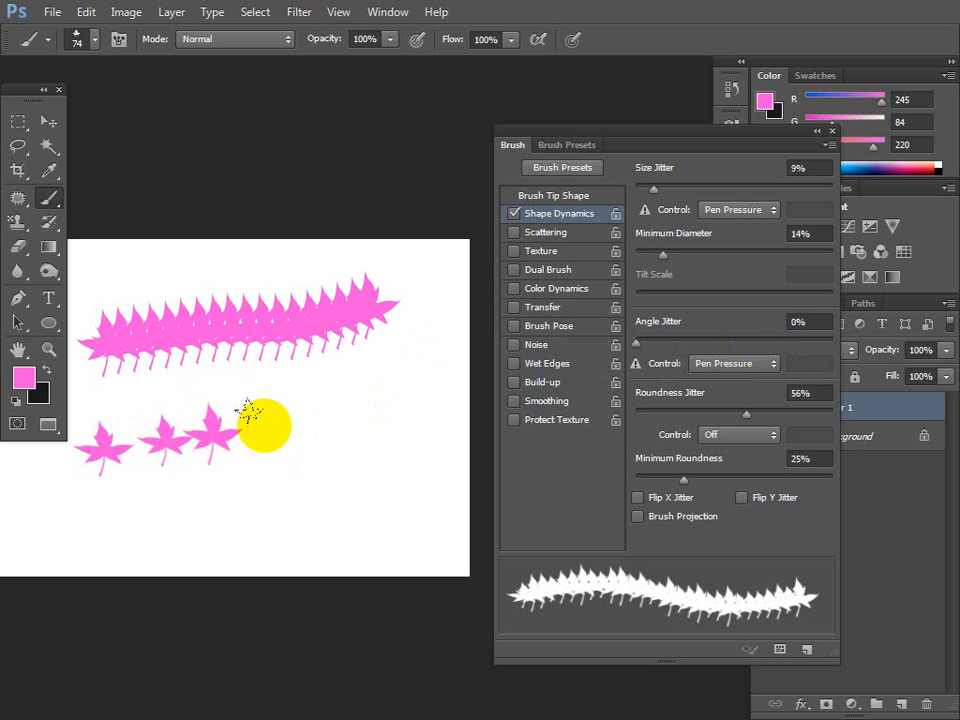
click(264, 424)
click(328, 421)
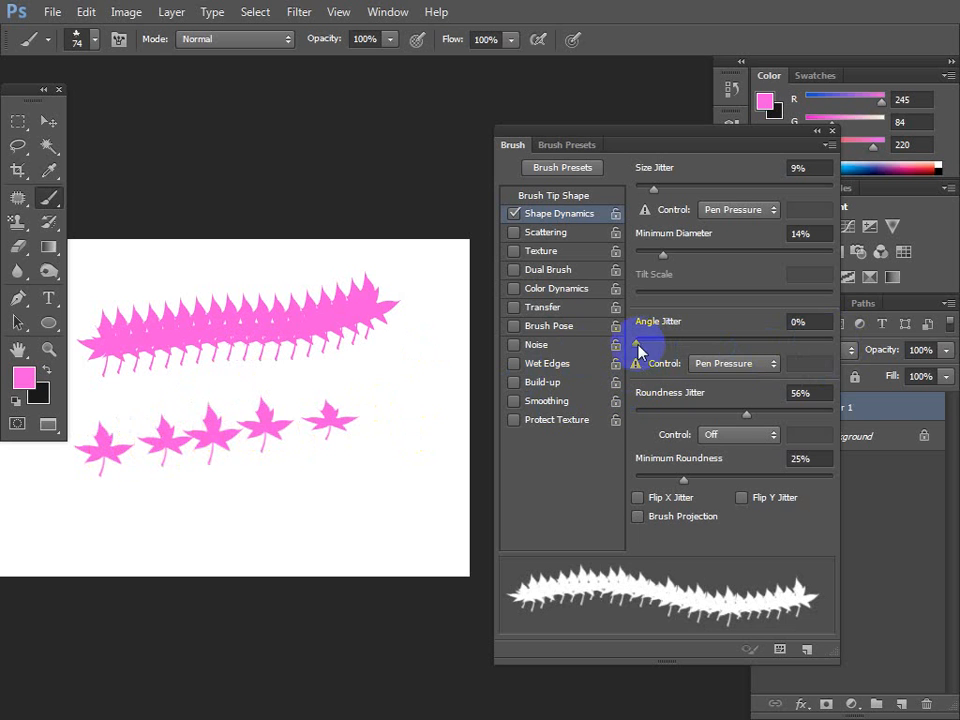
Set the Angle Jitter to 37% and stamp a second row of five leaves beneath the first row
drag(638, 343, 708, 341)
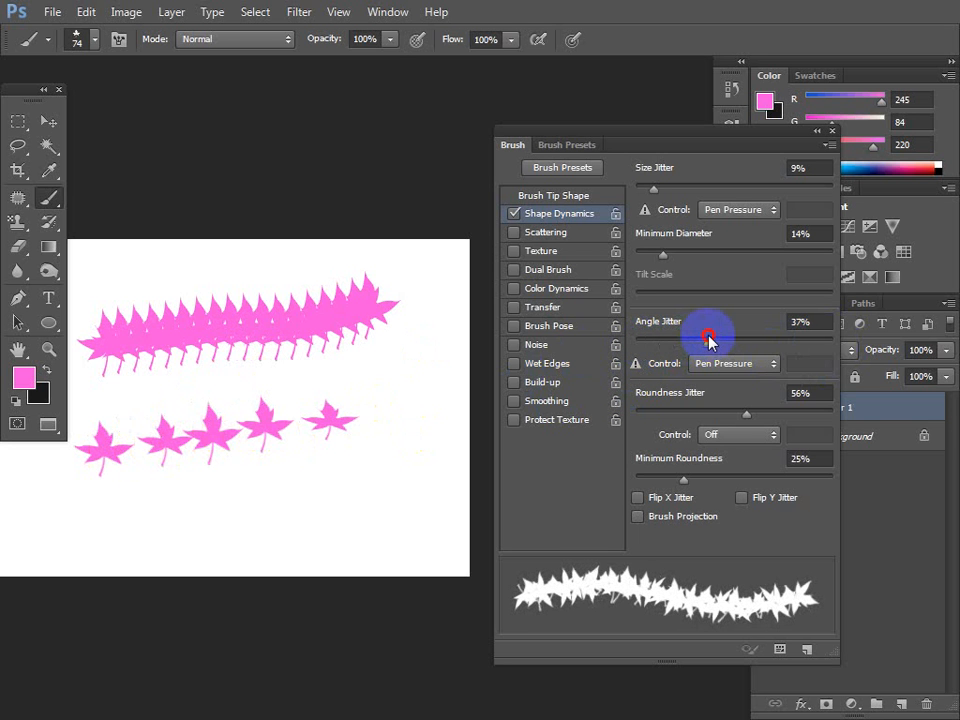
click(130, 515)
click(183, 515)
click(238, 510)
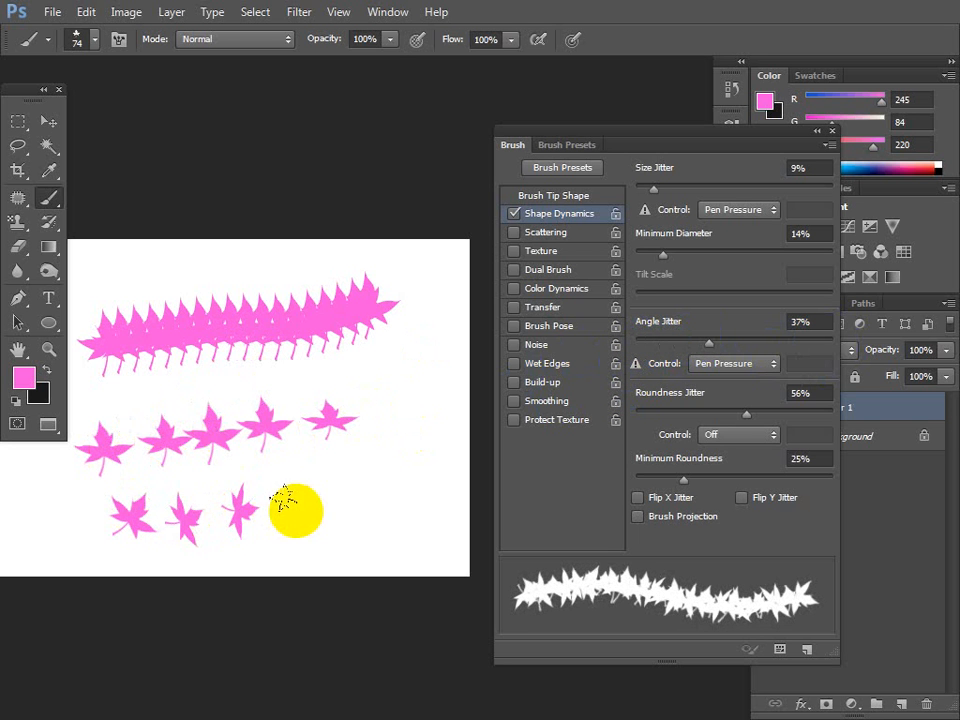
click(296, 507)
click(348, 497)
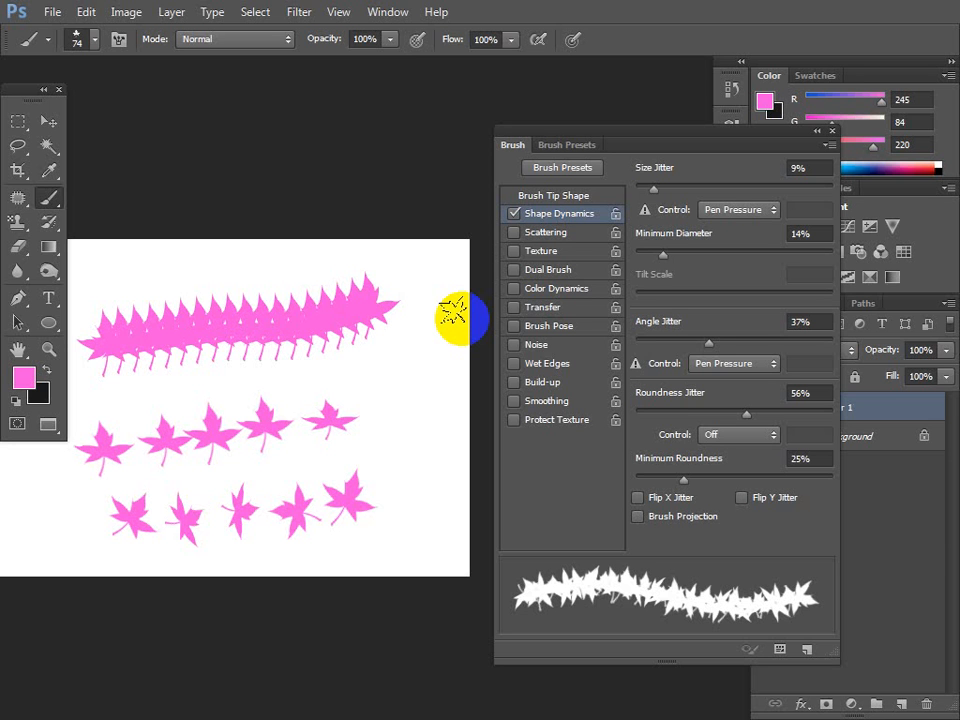
Undo the second row of leaves, keeping the first row of five
key(ctrl+alt+z)
key(ctrl+alt+z)
key(ctrl+alt+z)
key(ctrl+alt+z)
key(ctrl+alt+z)
key(ctrl+alt+z)
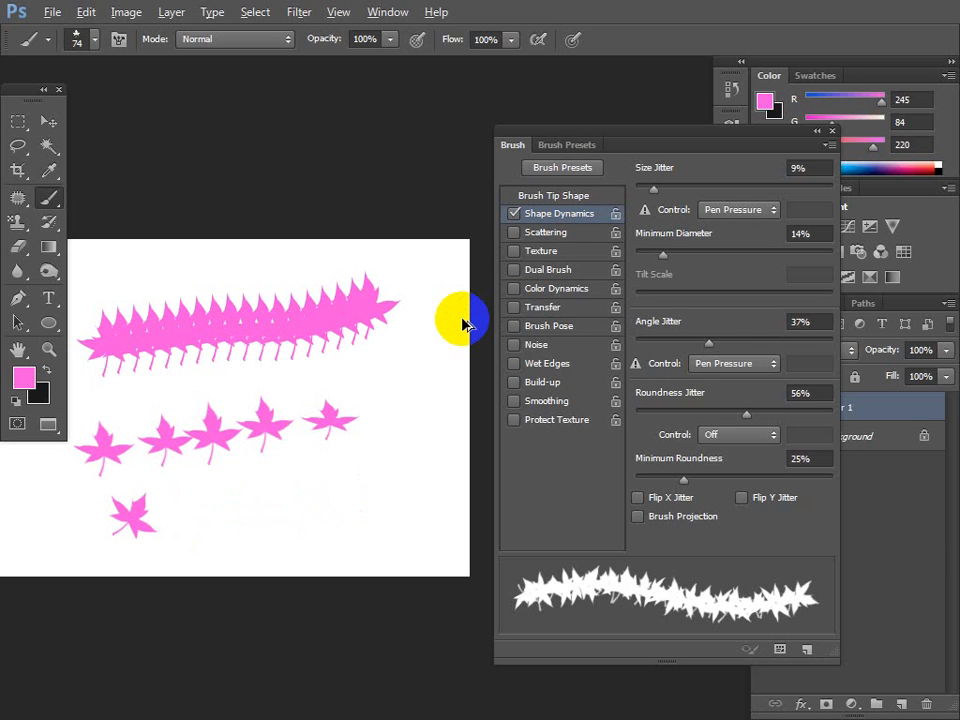
Set the Angle Jitter to 100% and stamp another row of five leaves beneath the first row
drag(709, 343, 797, 321)
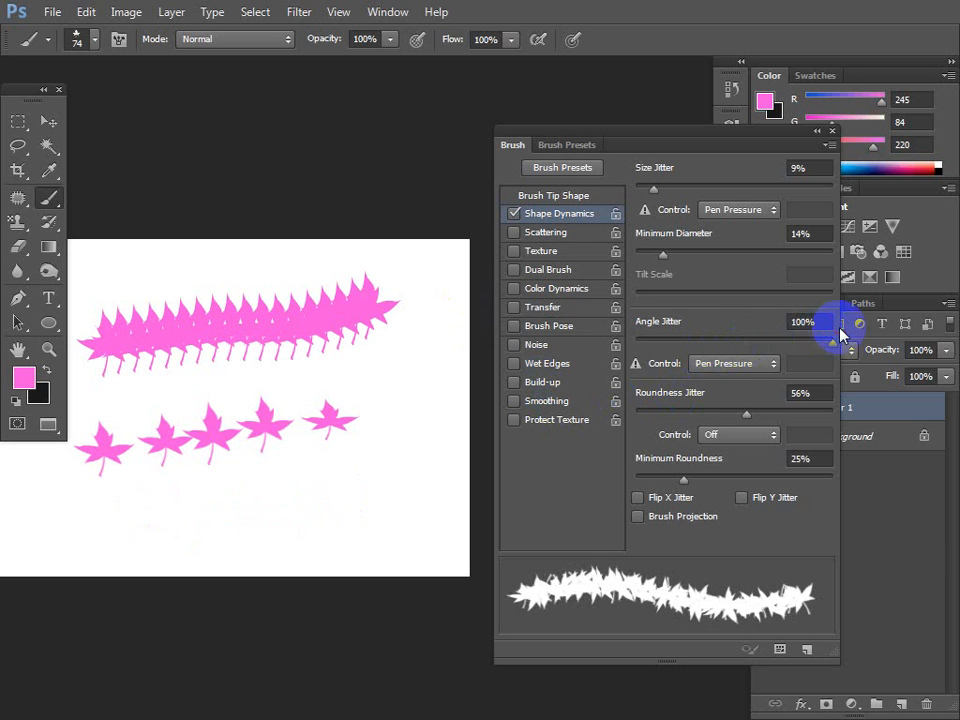
click(115, 515)
click(180, 514)
click(255, 508)
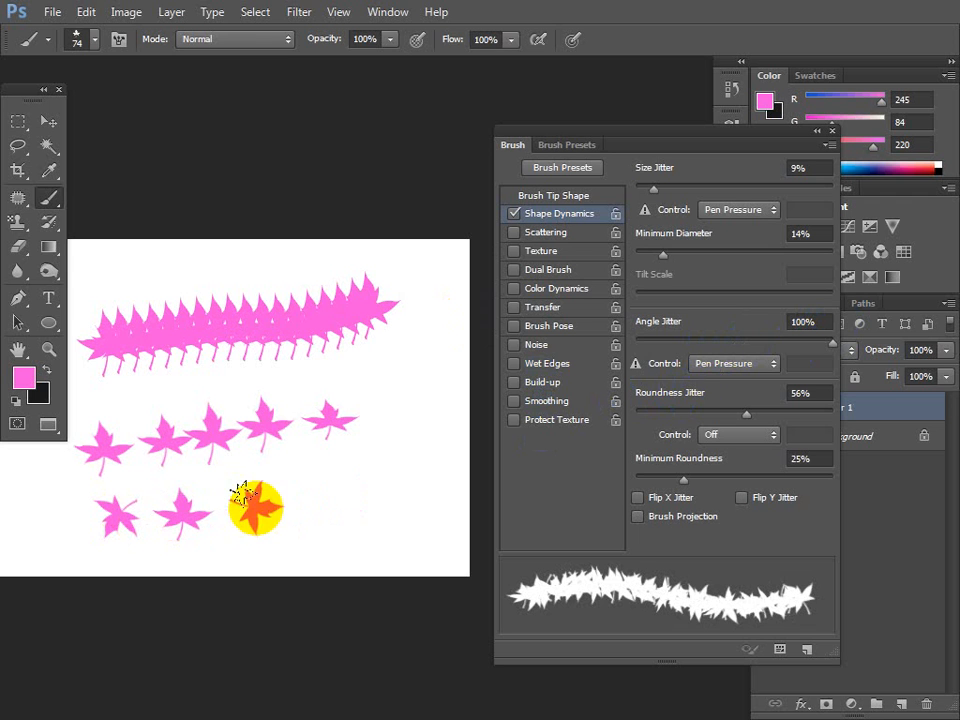
click(318, 488)
click(370, 462)
click(415, 429)
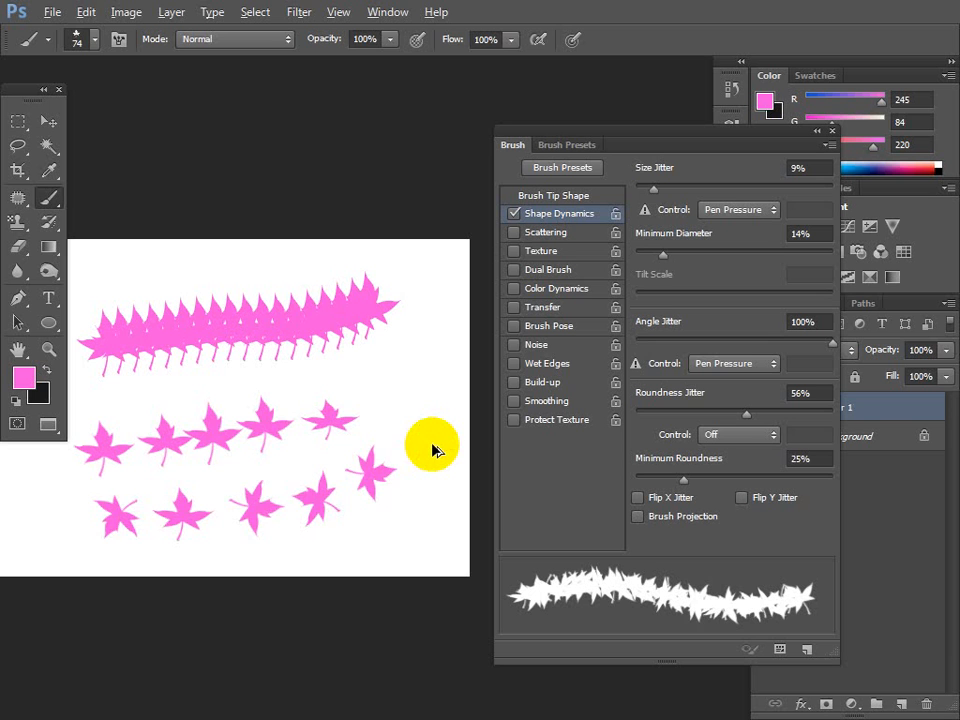
Undo both rows of leaf stamps, leaving only the long stroke in the canvas's upper part
key(ctrl+alt+z)
key(ctrl+alt+z)
key(ctrl+alt+z)
key(ctrl+alt+z)
key(ctrl+alt+z)
key(ctrl+alt+z)
key(ctrl+alt+z)
key(ctrl+alt+z)
key(ctrl+alt+z)
key(ctrl+alt+z)
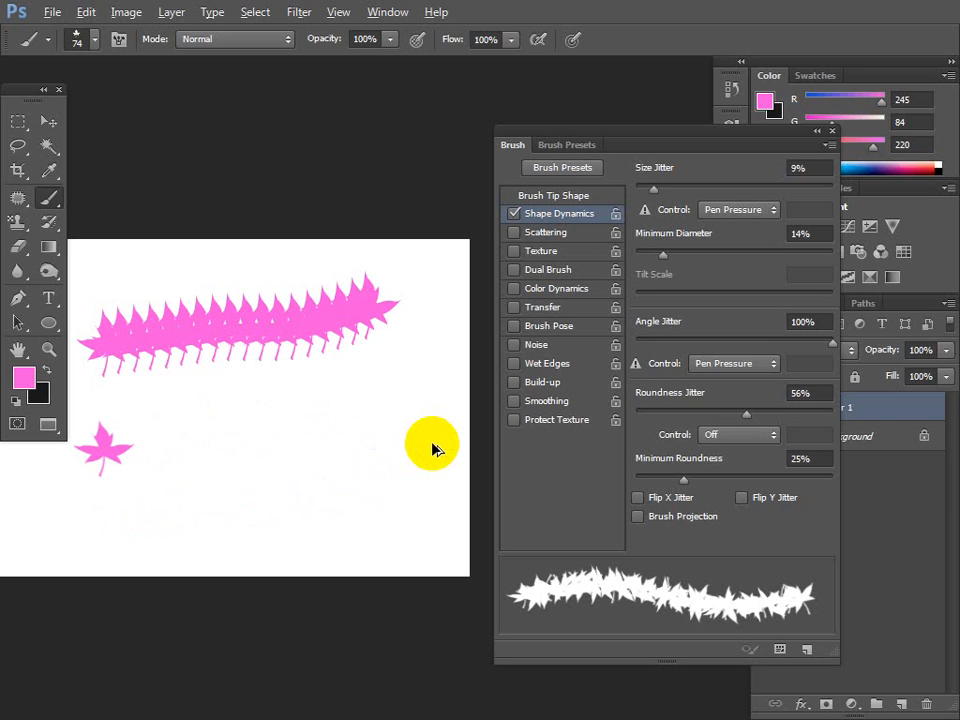
key(ctrl+alt+z)
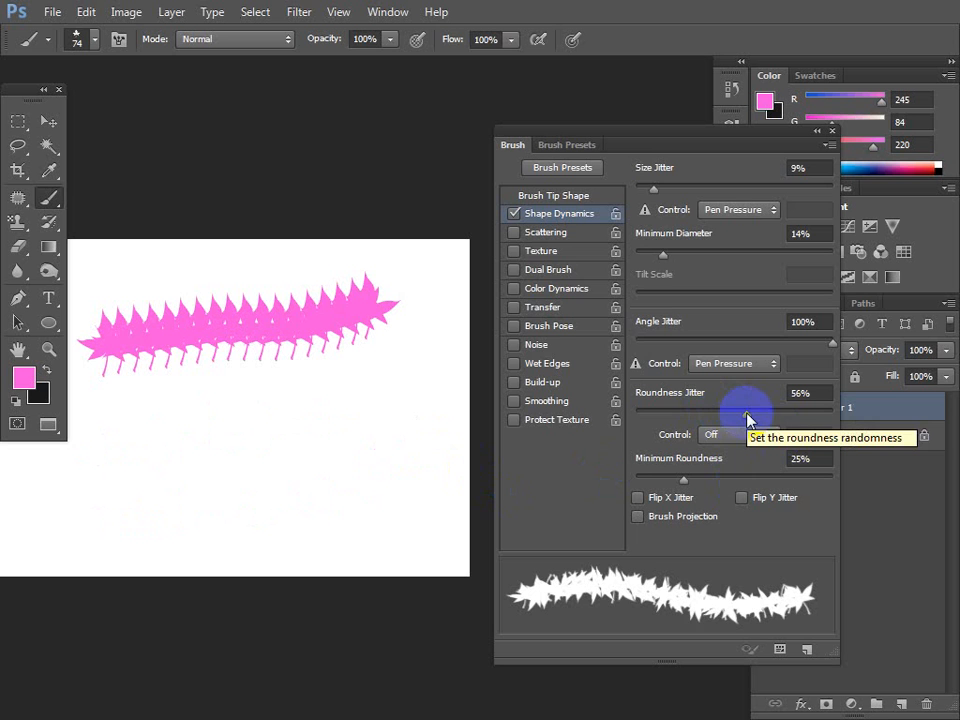
Switch the brush from Shape Dynamics to Scattering and undo the long leaf stroke on the canvas
click(513, 213)
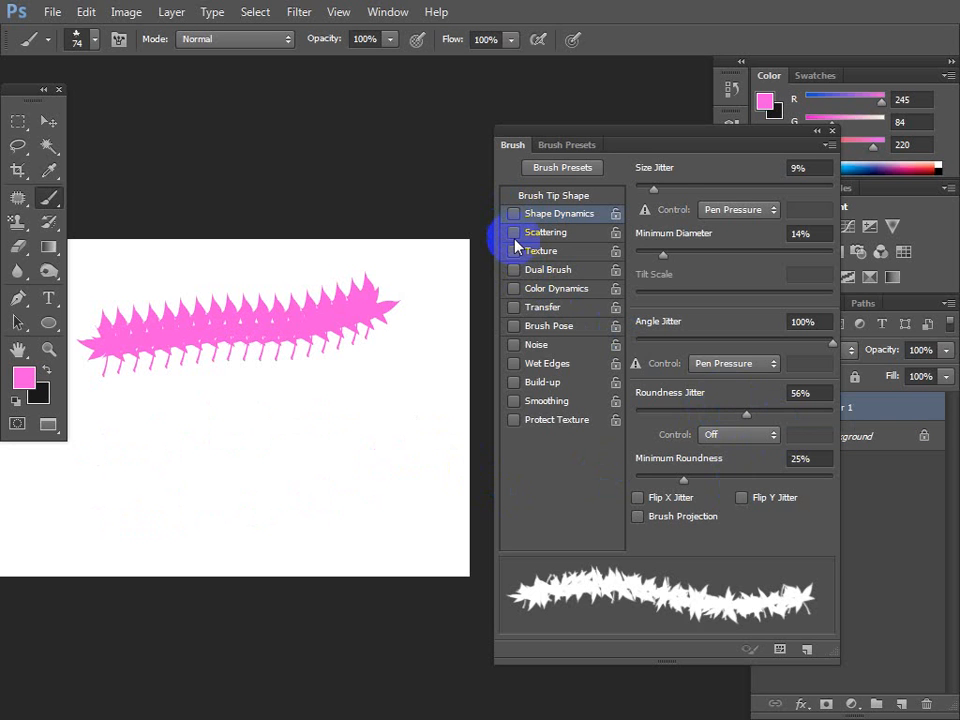
click(514, 240)
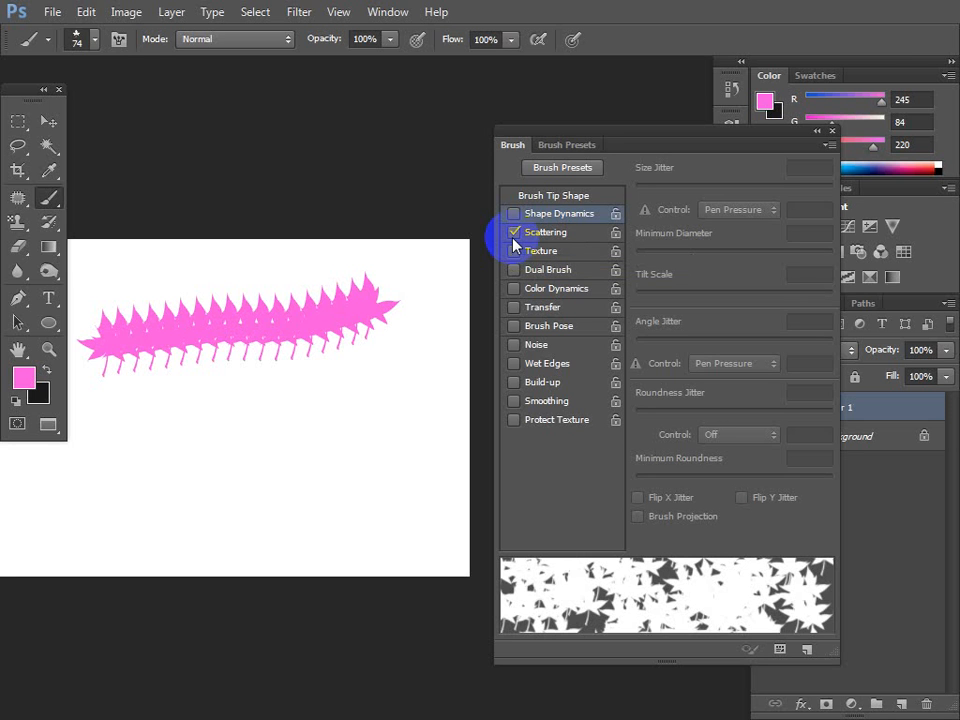
key(ctrl+z)
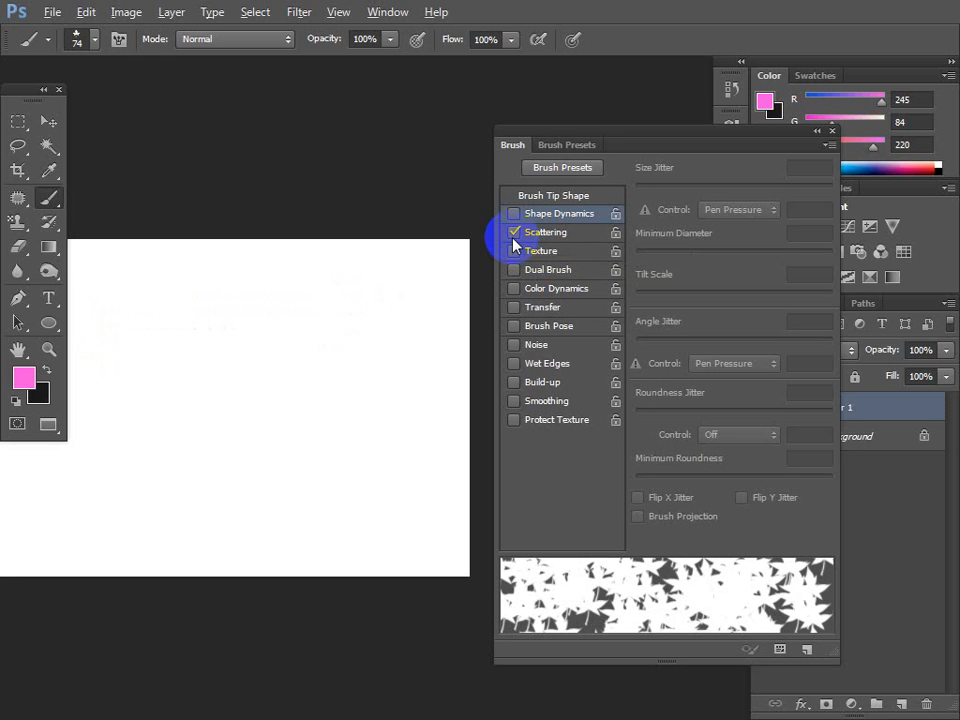
Disable Scattering and paint a plain leaf stroke across the upper part of the canvas for comparison
click(513, 232)
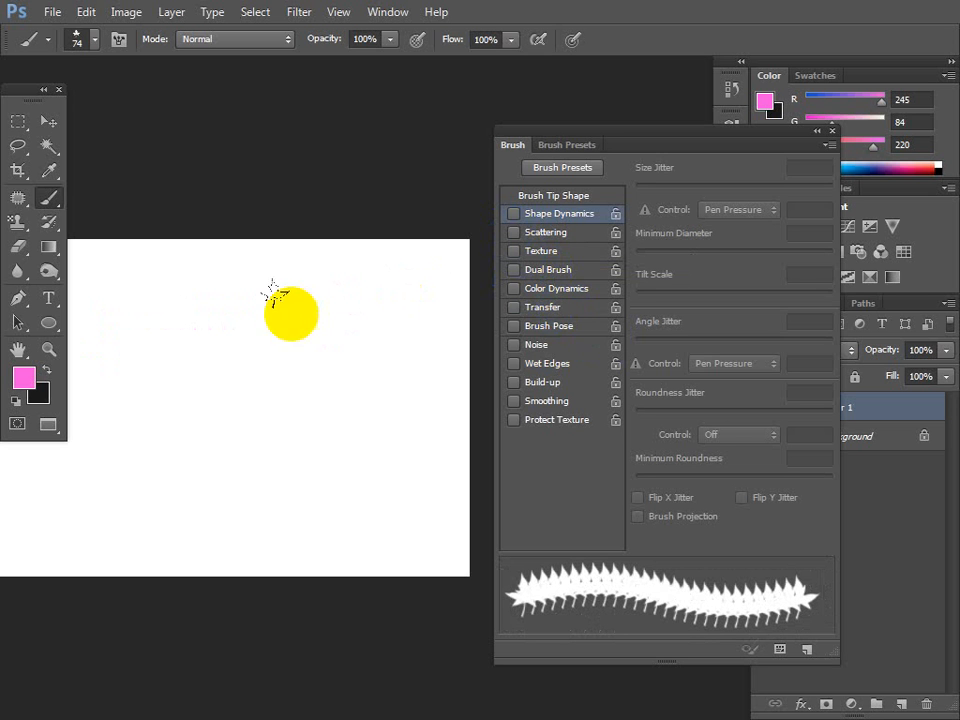
drag(108, 312, 152, 312)
drag(282, 308, 442, 296)
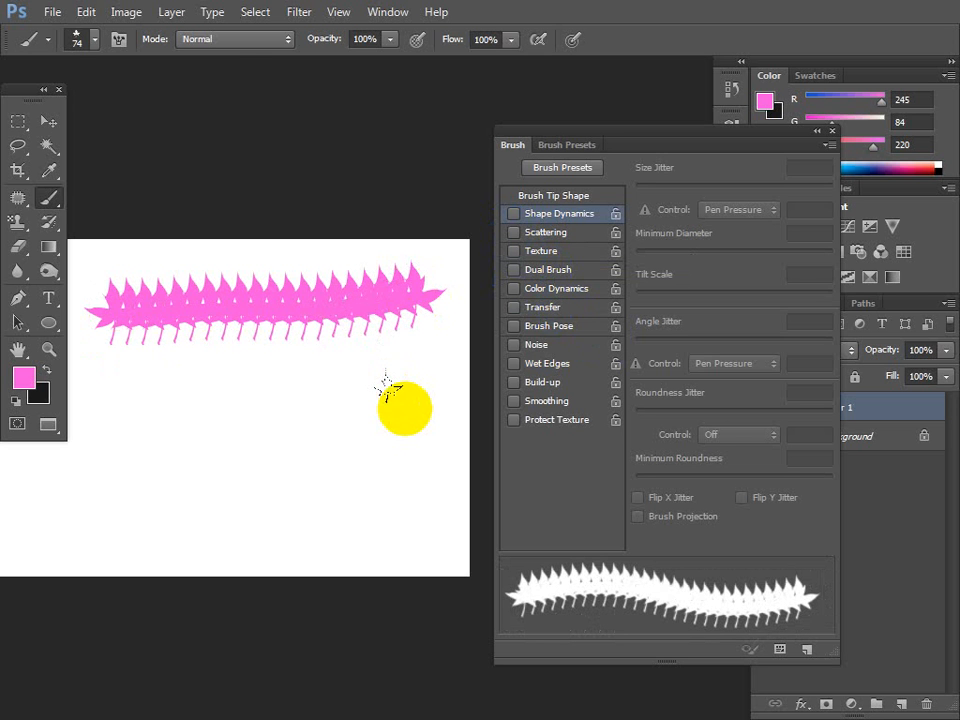
Enable Scattering and paint a test stroke across the canvas below the plain stroke, undoing it
click(513, 232)
mouse_move(69, 489)
mouse_down()
mouse_move(330, 449)
mouse_move(347, 405)
mouse_move(318, 378)
mouse_up()
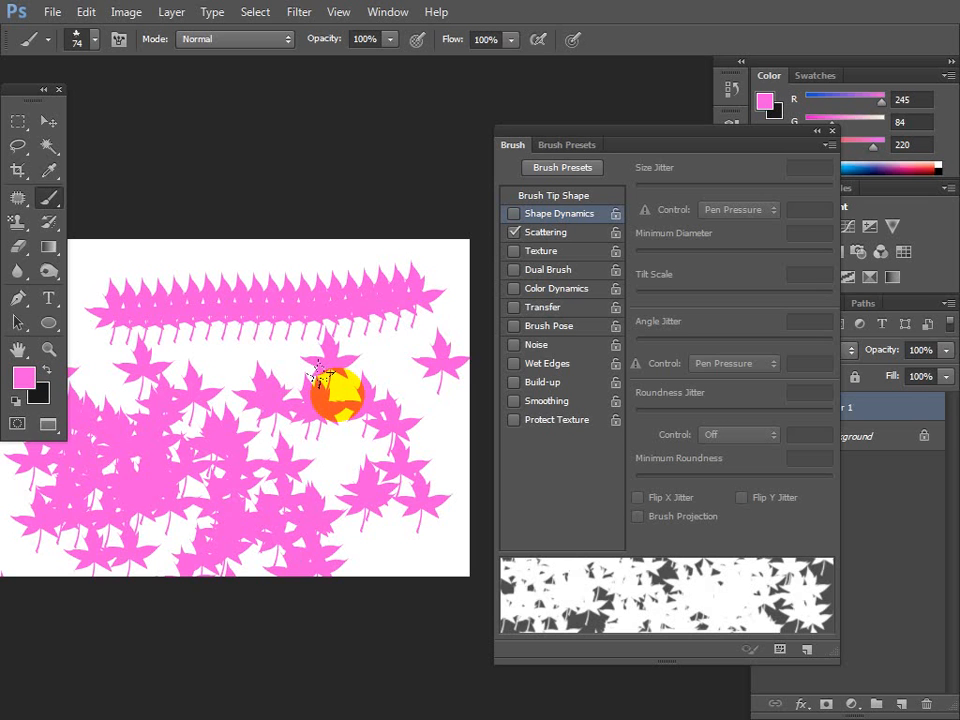
key(ctrl+z)
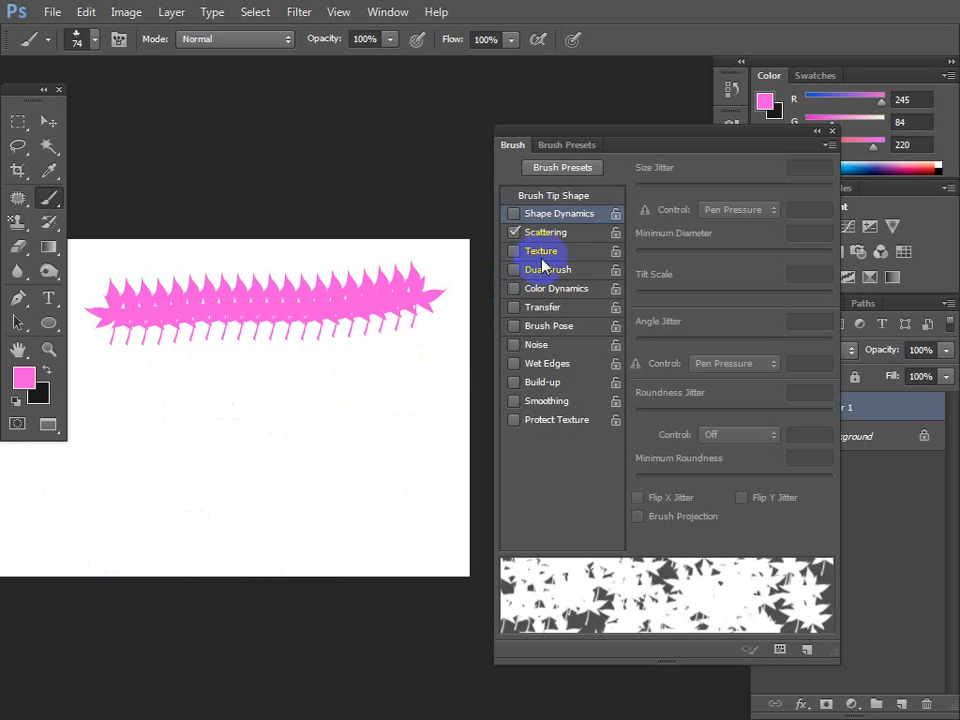
Open the Scattering settings, set Scatter to 95%, and undo the plain leaf stroke to empty the canvas
click(547, 234)
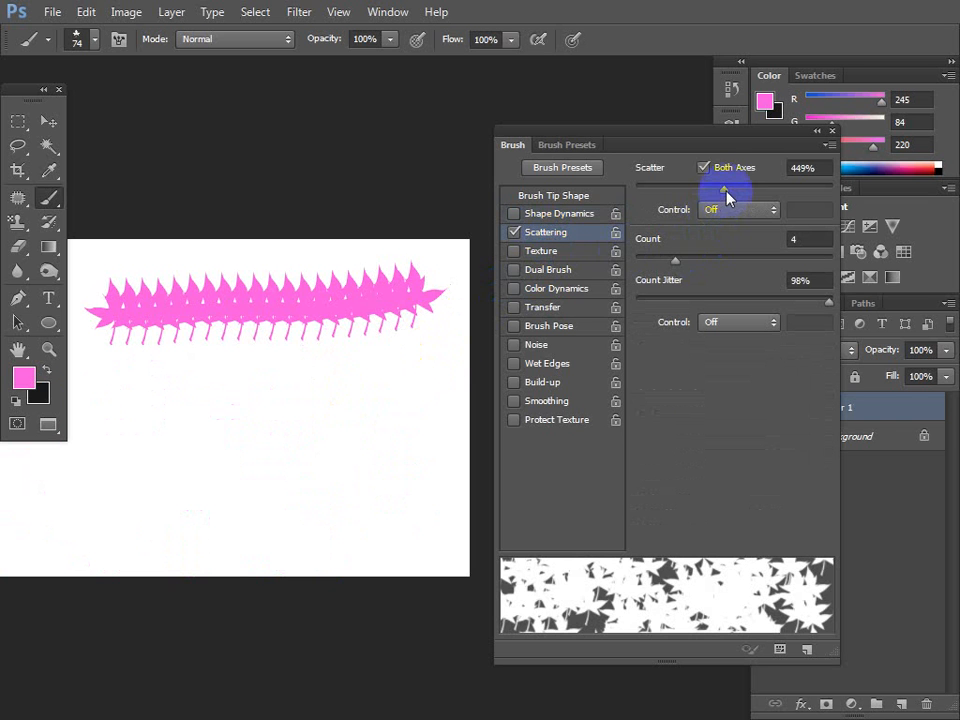
drag(704, 195, 660, 198)
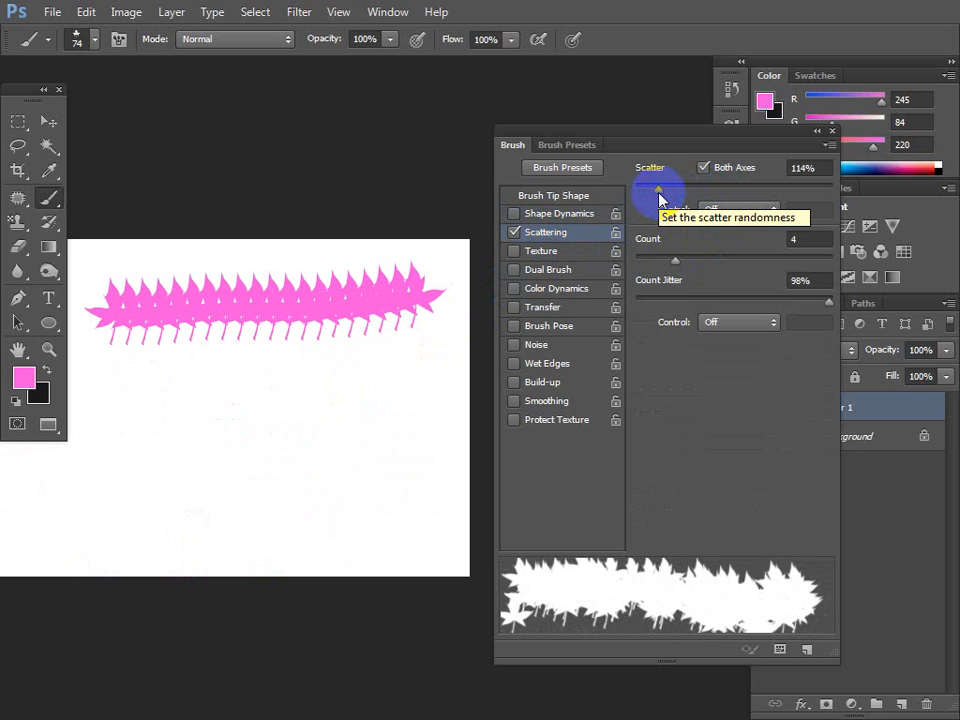
drag(659, 199, 645, 195)
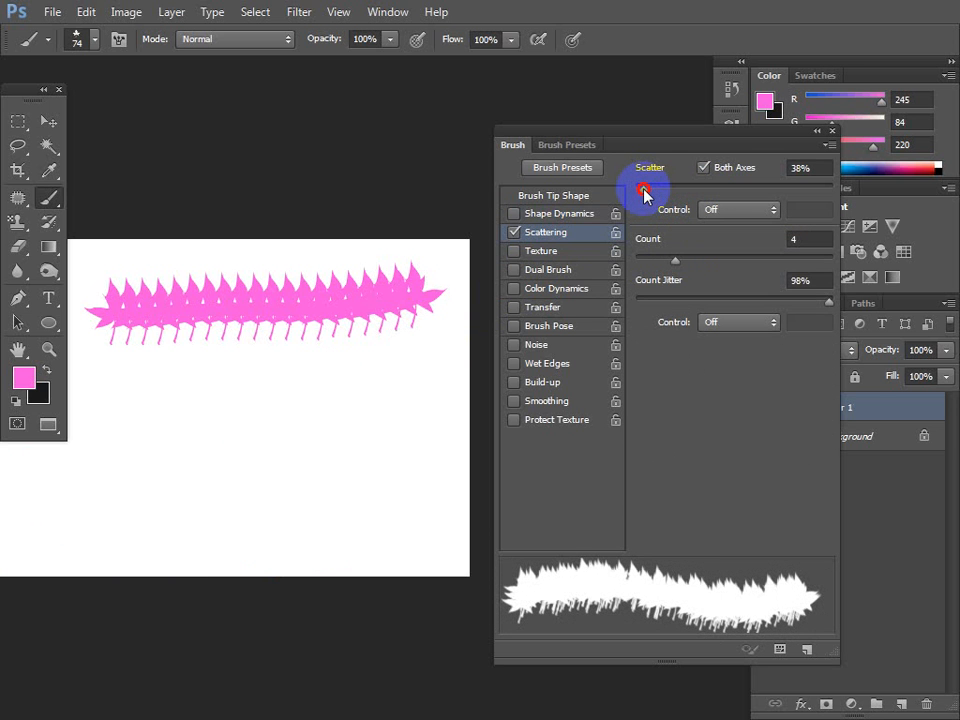
mouse_move(645, 190)
mouse_down()
mouse_move(636, 189)
mouse_move(800, 180)
mouse_move(645, 193)
mouse_move(655, 190)
mouse_up()
key(ctrl+z)
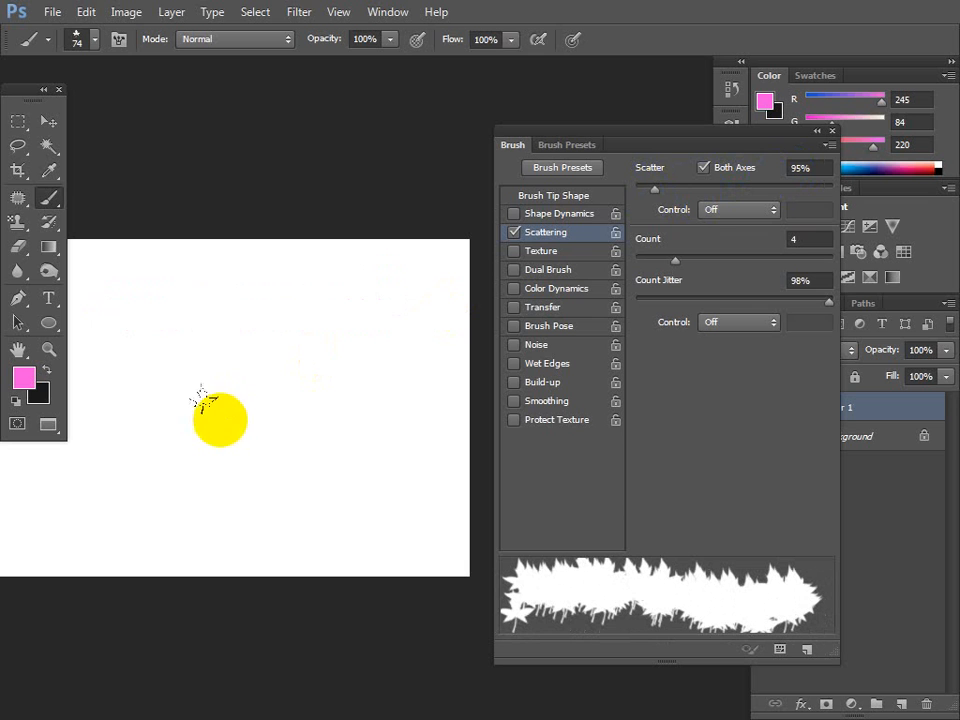
Reduce the brush size to 45 and try a scattered leaf stroke rising across the canvas, undoing it
key(bracketleft)
key(bracketleft)
key(bracketleft)
key(bracketleft)
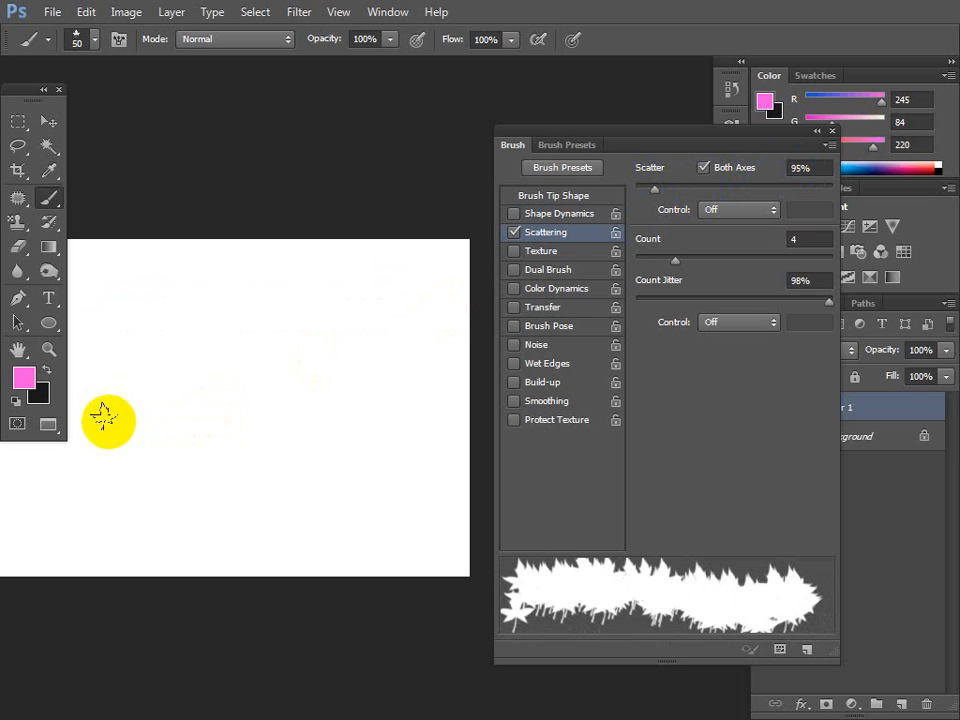
mouse_move(101, 418)
mouse_down()
mouse_move(239, 347)
mouse_move(350, 312)
mouse_up()
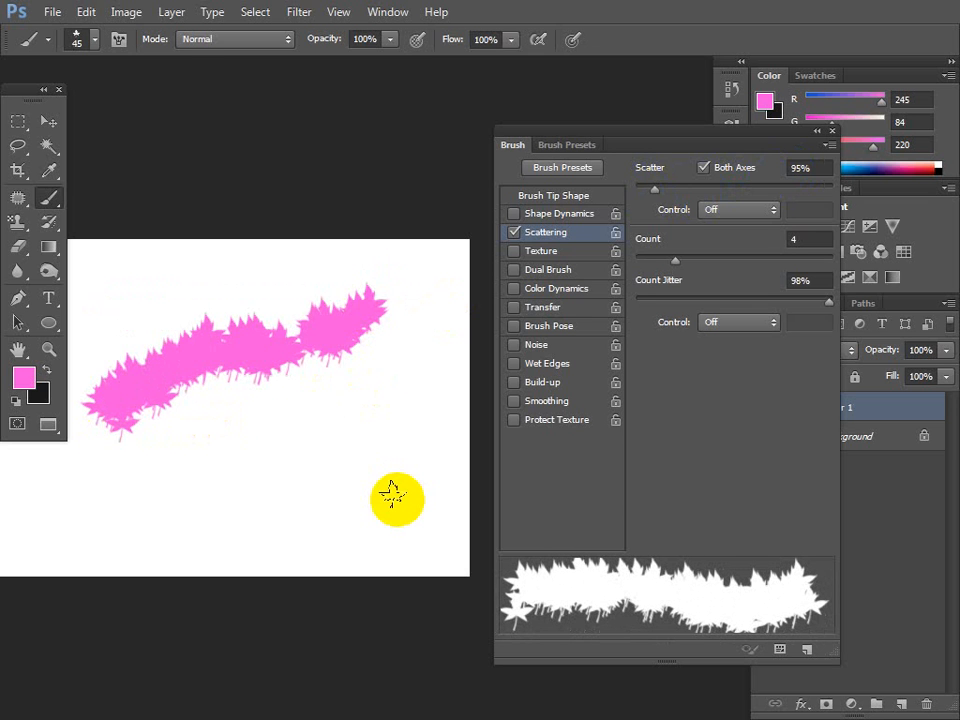
key(ctrl+z)
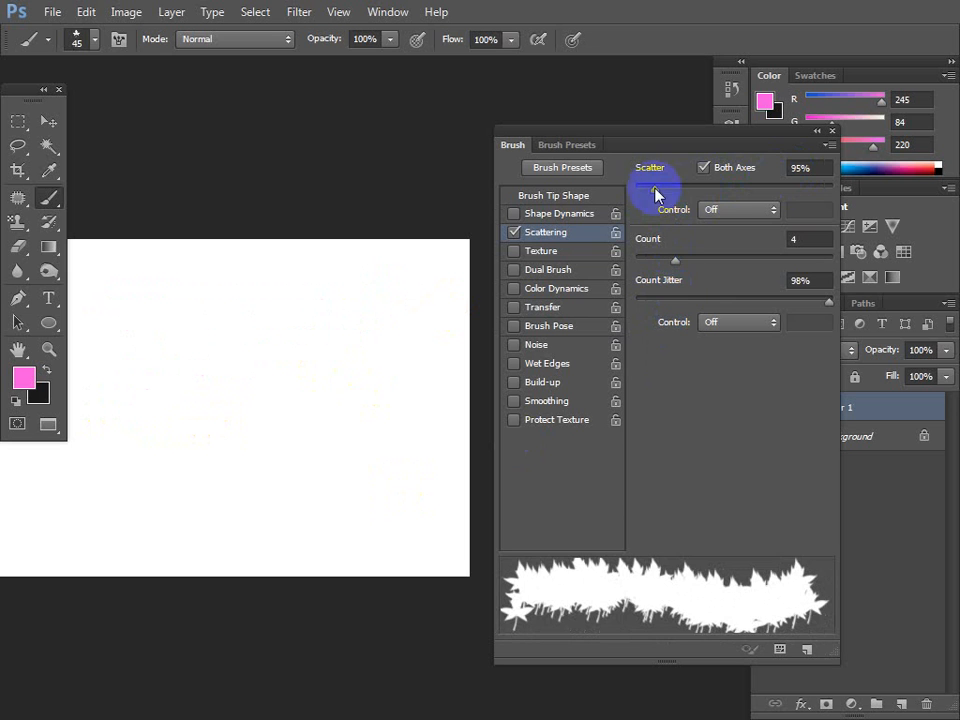
Set Scatter to 757% and try a short leaf stroke on the canvas, undoing it
drag(656, 189, 787, 189)
mouse_move(219, 407)
mouse_down()
mouse_move(256, 394)
mouse_move(257, 404)
mouse_move(279, 381)
mouse_up()
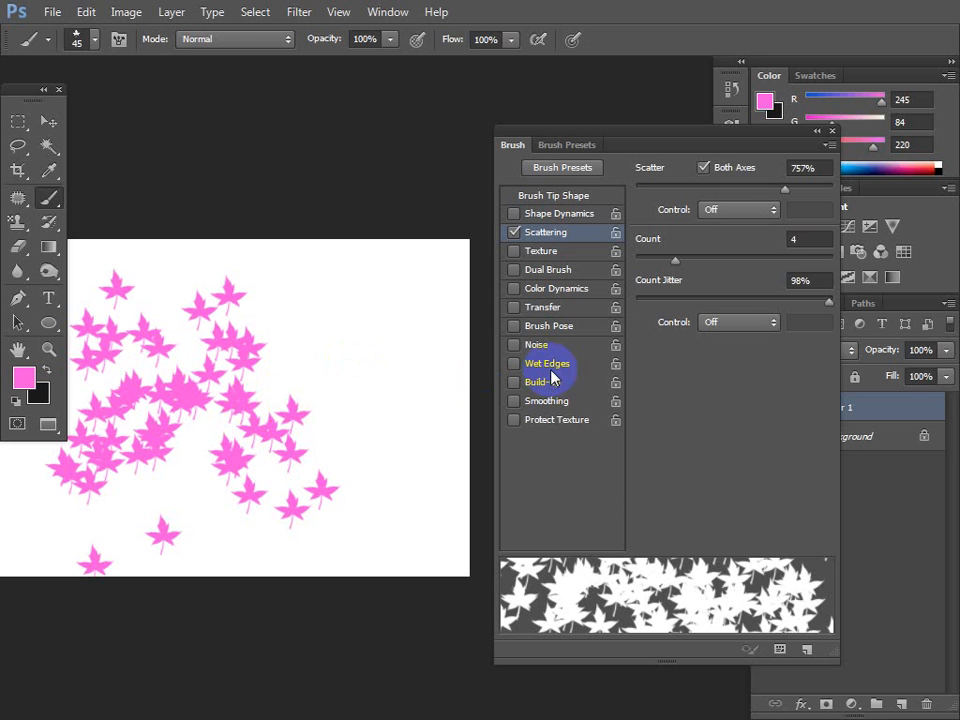
key(ctrl+z)
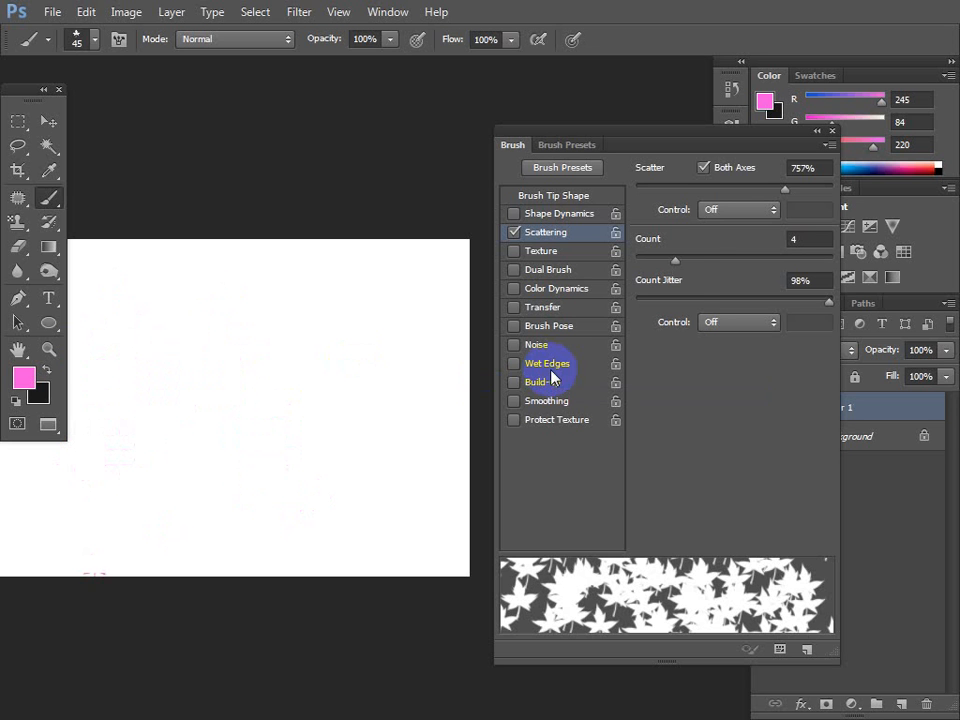
Set the scattering Count Jitter to 97% and the Count to 7
mouse_move(678, 262)
mouse_down()
mouse_move(776, 260)
mouse_move(662, 266)
mouse_up()
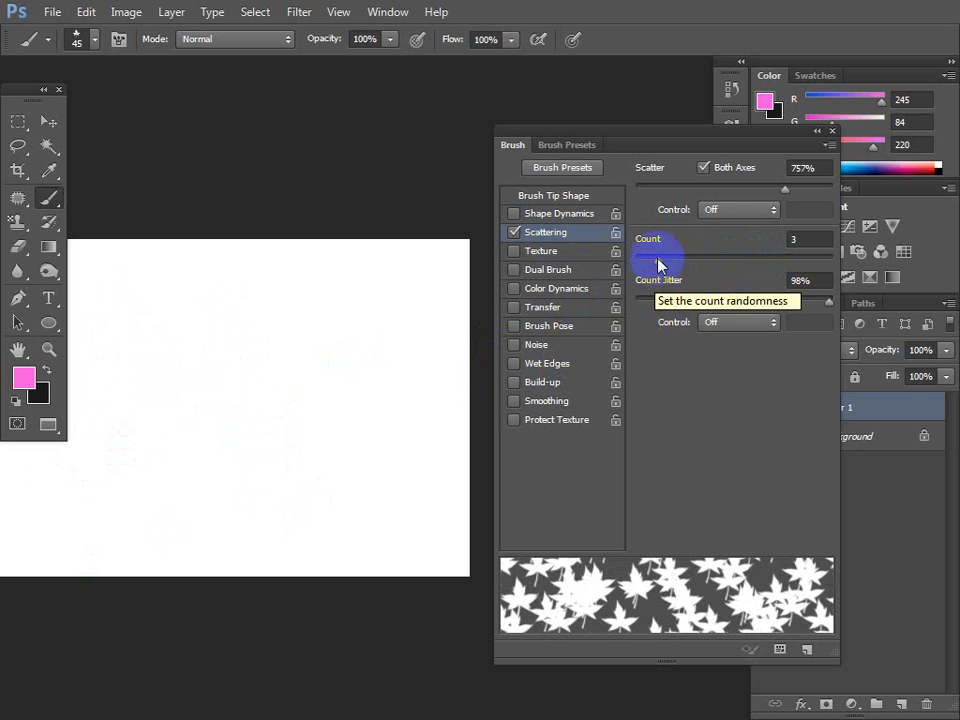
mouse_move(669, 264)
mouse_down()
mouse_move(777, 262)
mouse_move(853, 246)
mouse_move(658, 259)
mouse_up()
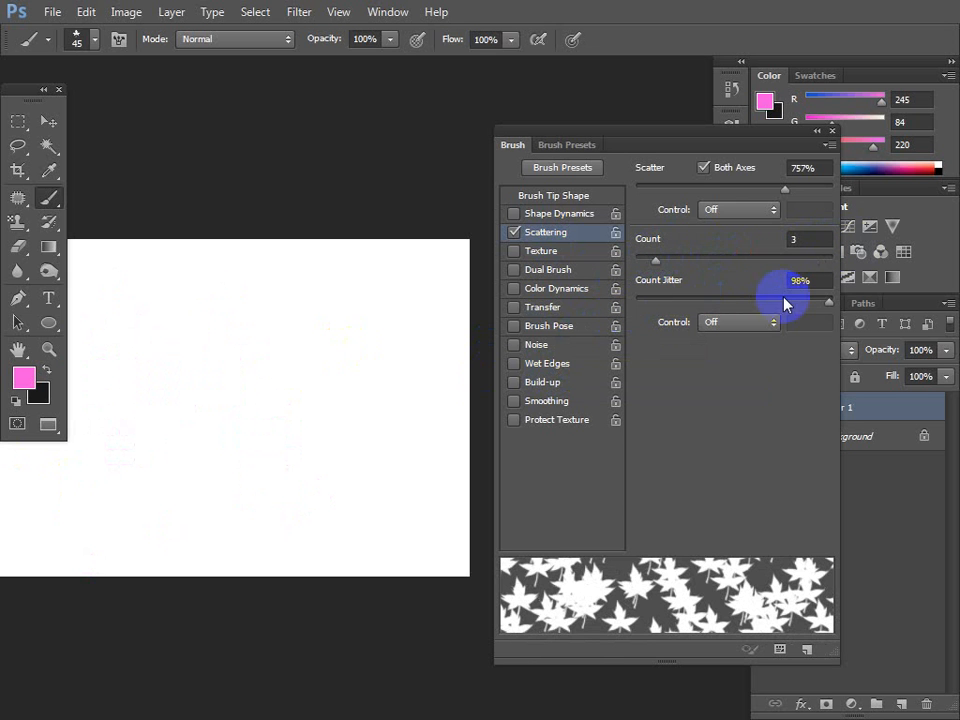
mouse_move(829, 303)
mouse_down()
mouse_move(761, 310)
mouse_move(824, 305)
mouse_move(810, 313)
mouse_move(643, 311)
mouse_move(827, 303)
mouse_up()
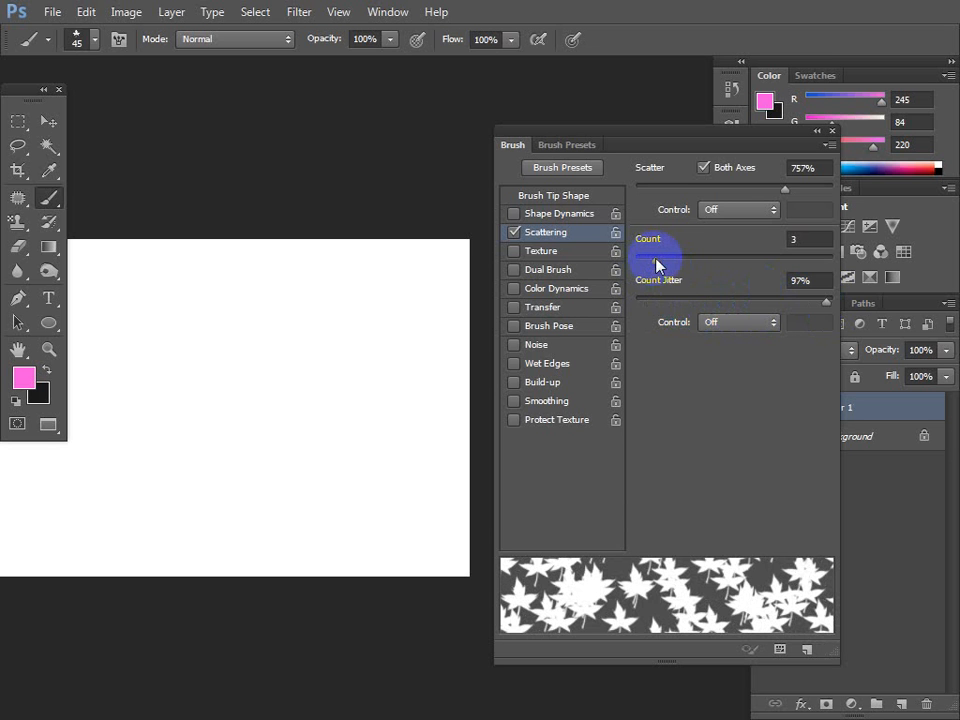
drag(640, 263, 720, 263)
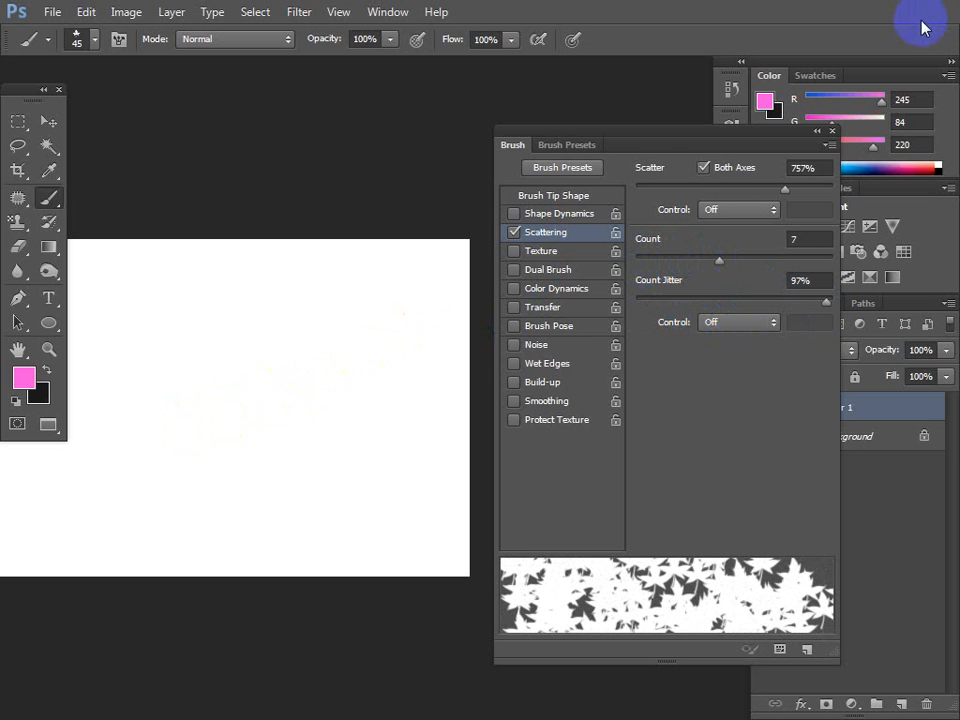
Set the scattering Count to 2 and try a short leaf stroke on the canvas, undoing it
drag(719, 261, 649, 257)
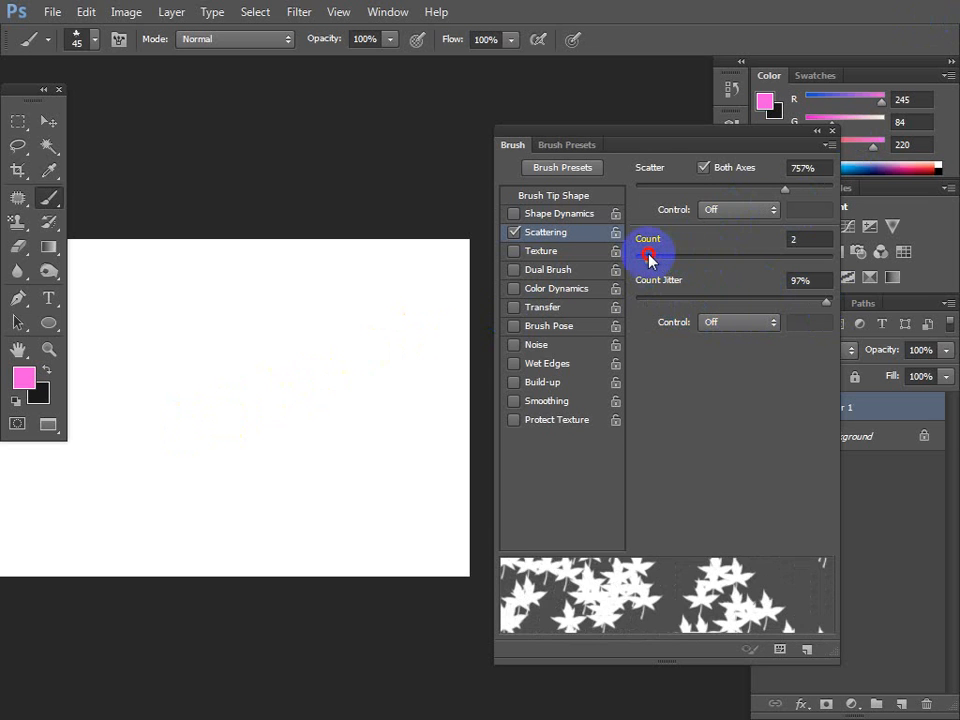
mouse_move(234, 399)
mouse_down()
mouse_move(236, 349)
mouse_move(420, 315)
mouse_move(416, 334)
mouse_up()
key(ctrl+z)
Set the scattering Count to 10 and try dense leaf strokes across the canvas, clearing them
drag(648, 260, 758, 270)
mouse_move(80, 460)
mouse_down()
mouse_move(274, 386)
mouse_move(437, 219)
mouse_up()
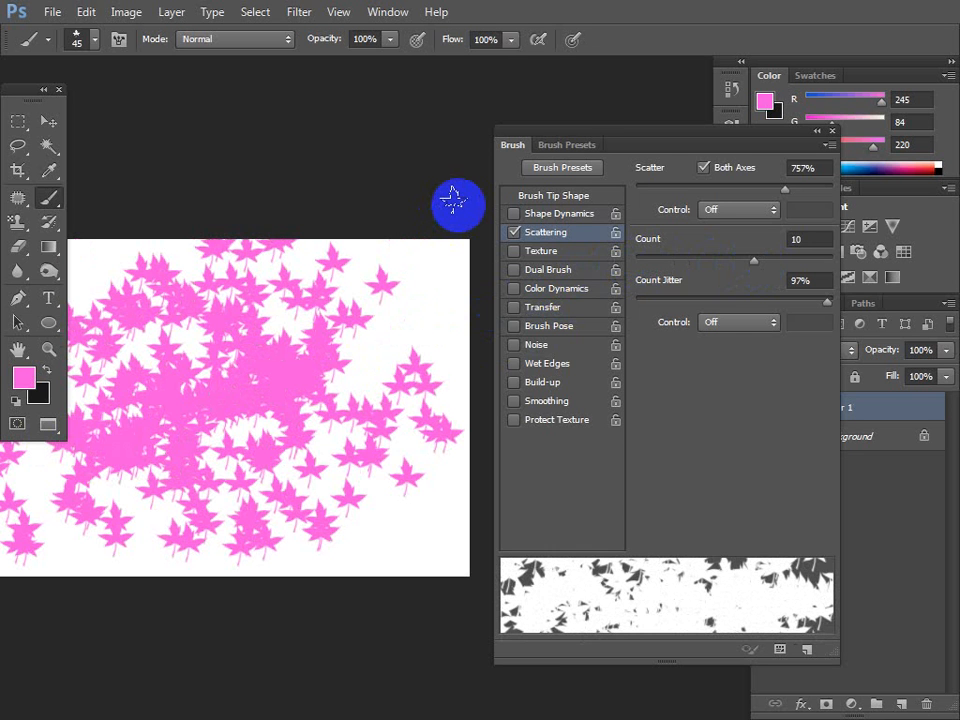
key(Delete)
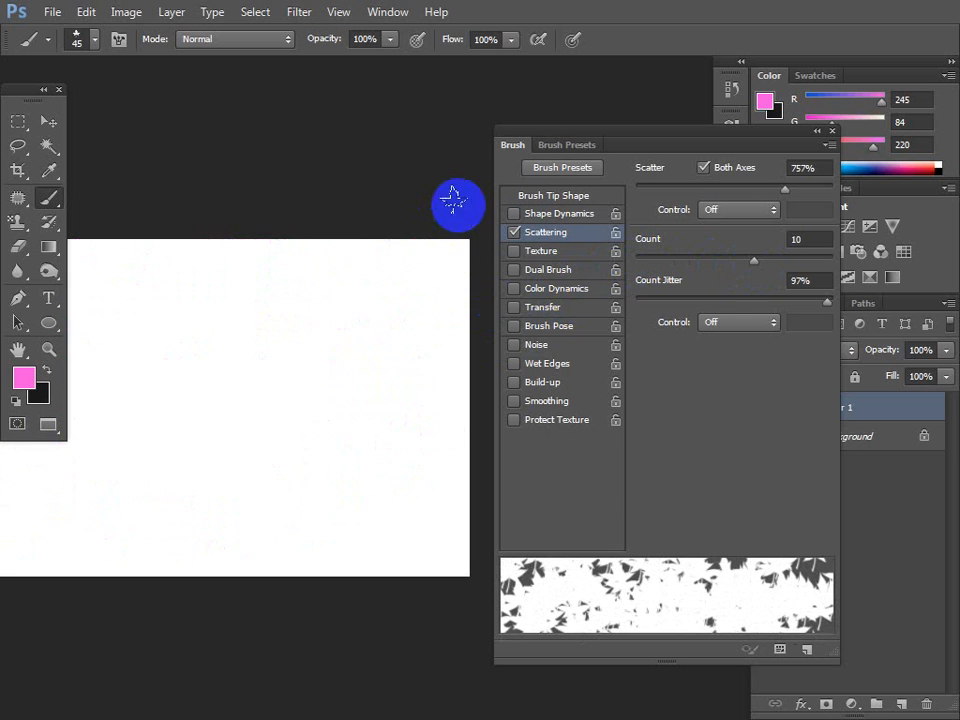
Replace the brush's Scattering option with Texture and enlarge the brush to 250
click(513, 232)
click(535, 254)
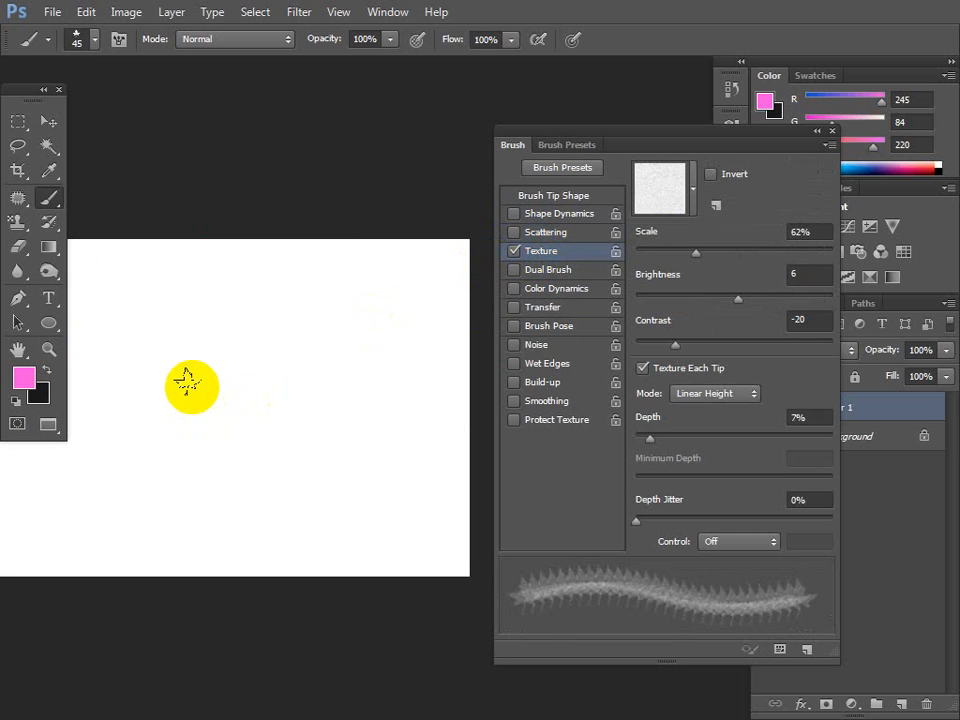
key(bracketright)
key(bracketright)
key(bracketright)
key(bracketright)
key(bracketright)
key(bracketright)
key(bracketright)
key(bracketright)
key(bracketright)
key(bracketright)
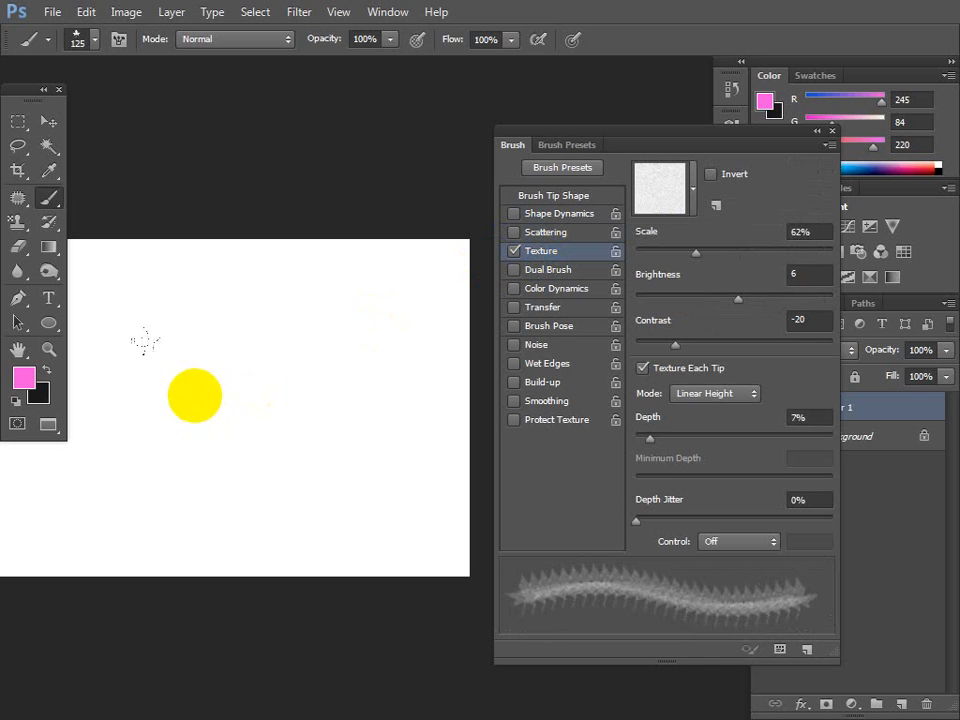
key(bracketright)
Stamp one leaf with Texture on and one with it off to compare them, undoing both and restoring Texture
click(196, 406)
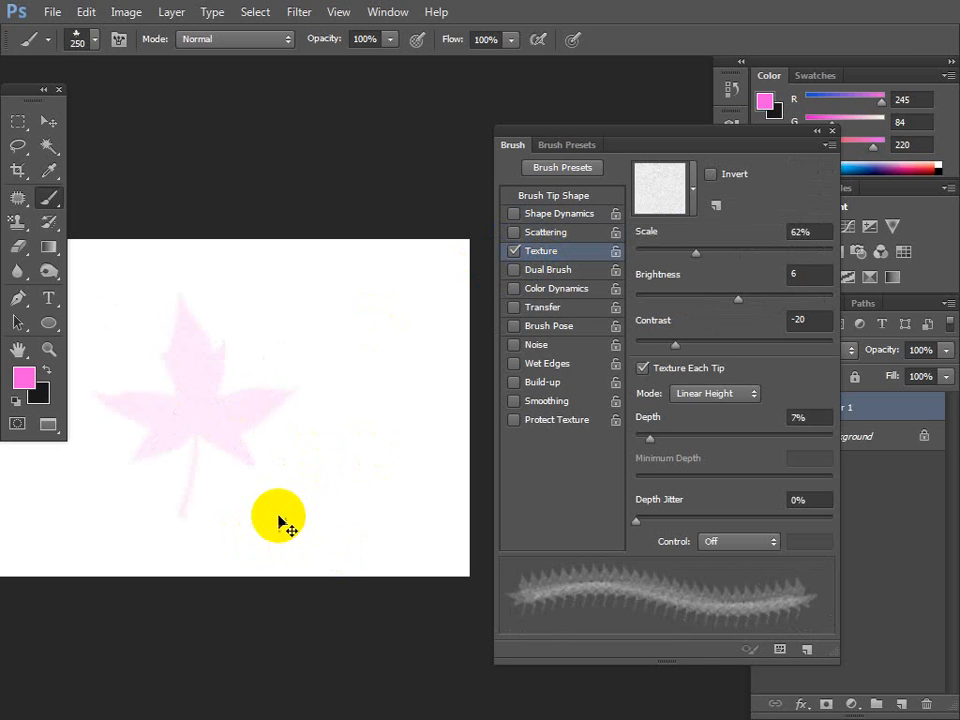
key(ctrl+z)
click(513, 251)
click(178, 336)
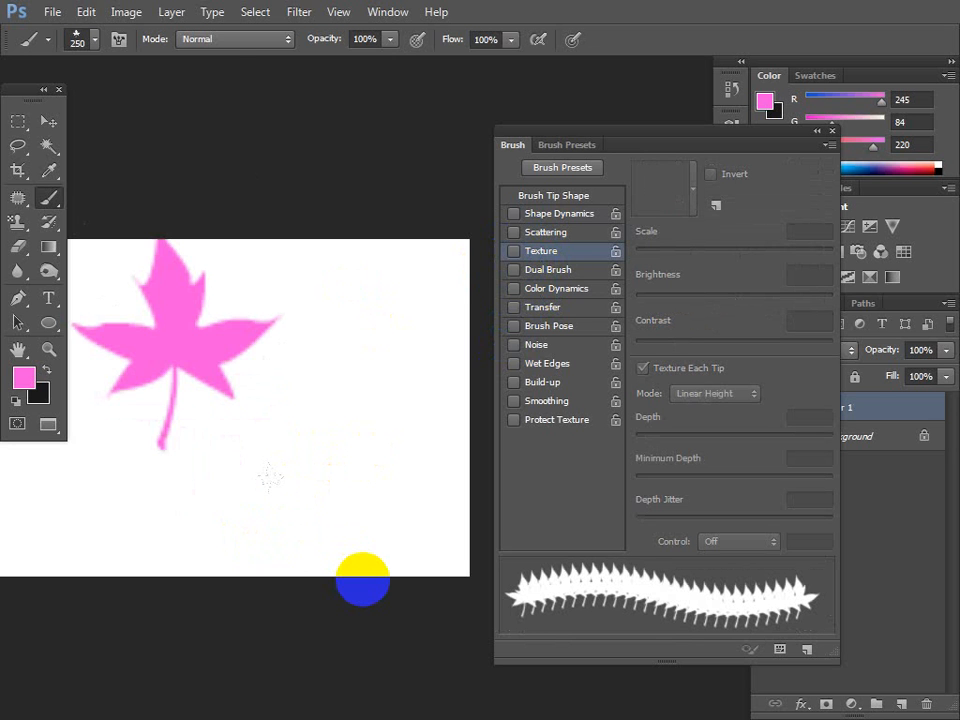
key(ctrl+z)
click(513, 251)
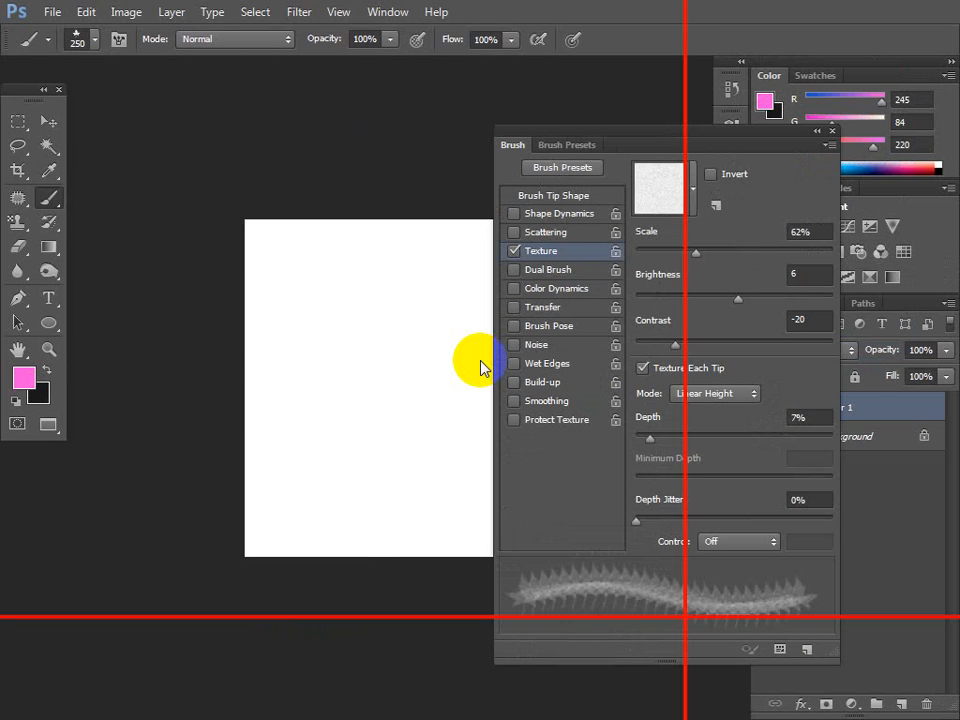
Shift the floating Brush settings further away from the canvas and turn off Texture
click(612, 131)
mouse_move(612, 131)
mouse_down()
mouse_move(692, 139)
mouse_move(681, 139)
mouse_up()
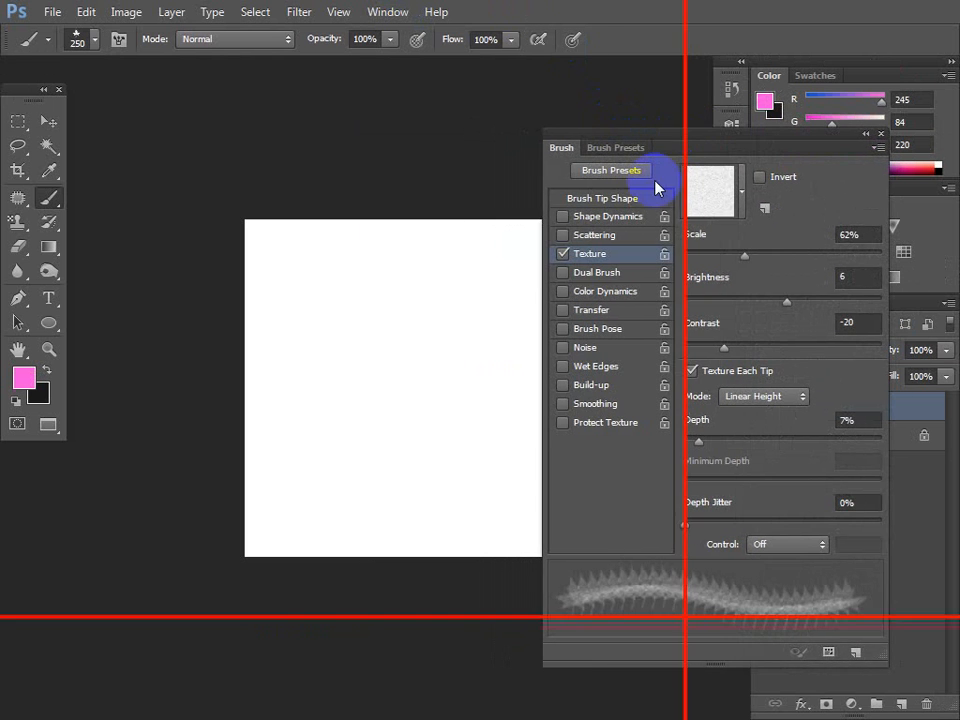
click(562, 253)
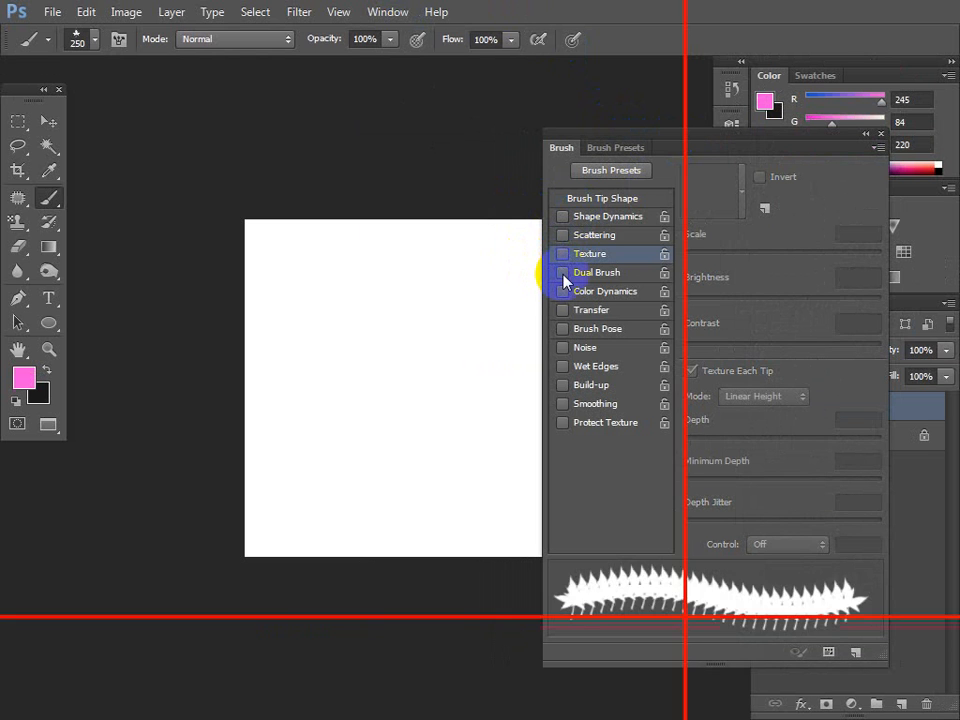
Turn on Dual Brush and choose the 134 px grass tip as the second brush
click(563, 272)
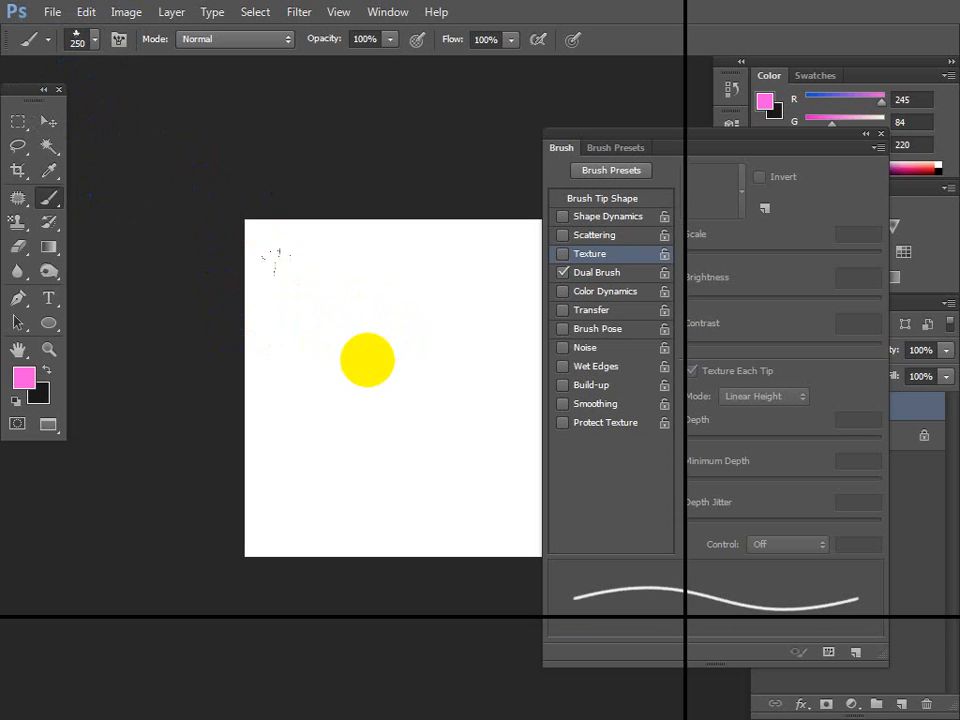
click(600, 272)
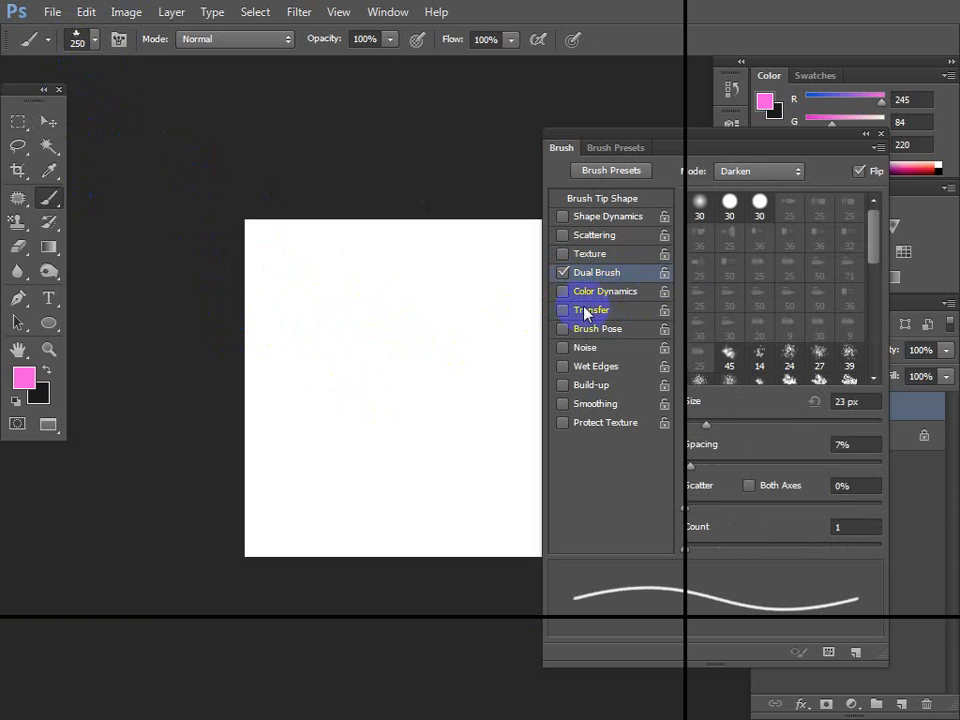
drag(872, 238, 870, 308)
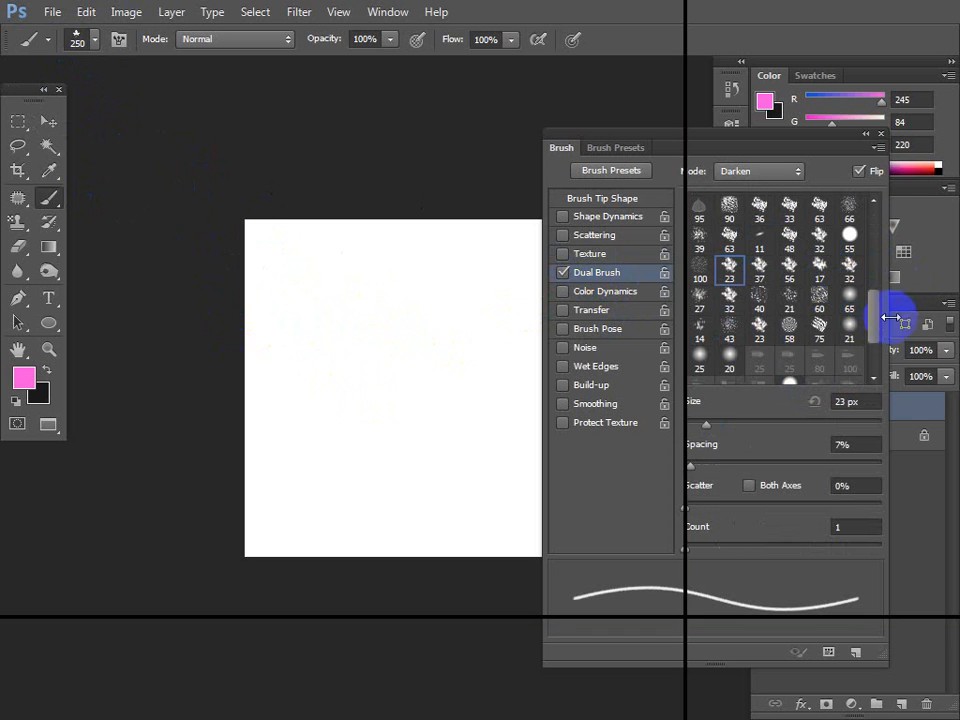
mouse_move(880, 305)
mouse_down()
mouse_move(880, 334)
mouse_move(885, 274)
mouse_up()
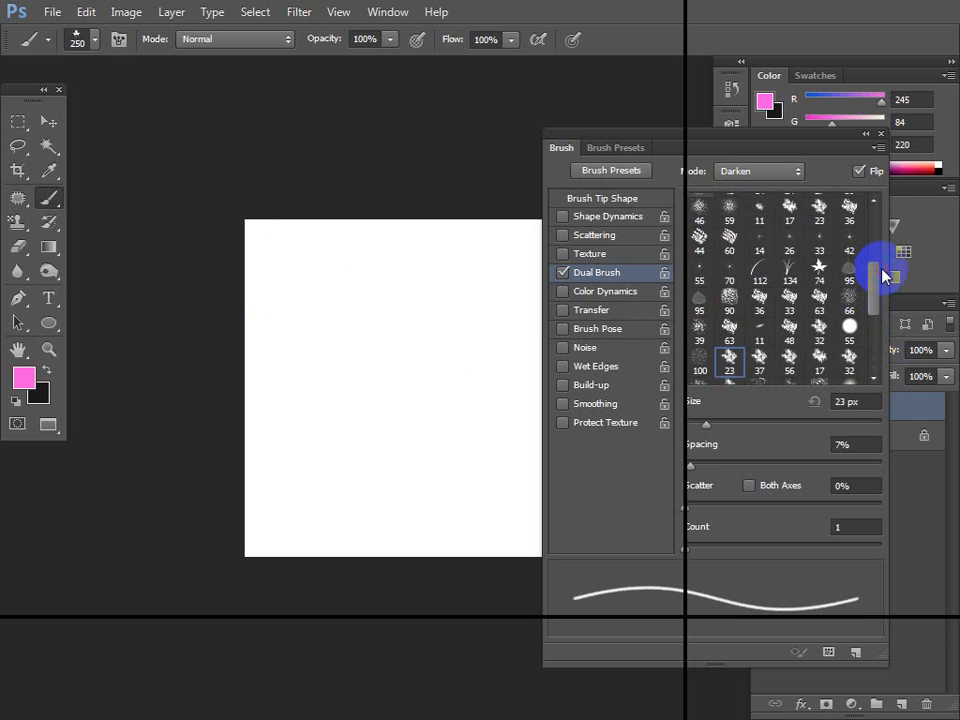
click(785, 270)
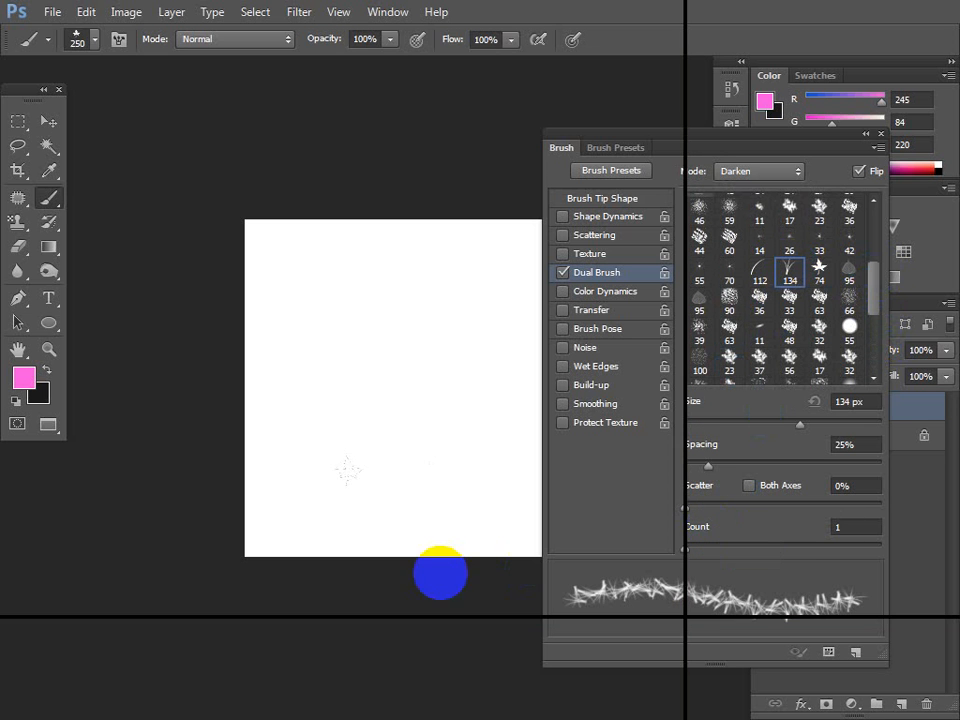
Try zigzag dual-brush strokes on the canvas at brush size 250 and at size 80, undoing them all
mouse_move(321, 332)
mouse_down()
mouse_move(422, 368)
mouse_move(483, 280)
mouse_move(407, 347)
mouse_move(324, 486)
mouse_move(250, 470)
mouse_up()
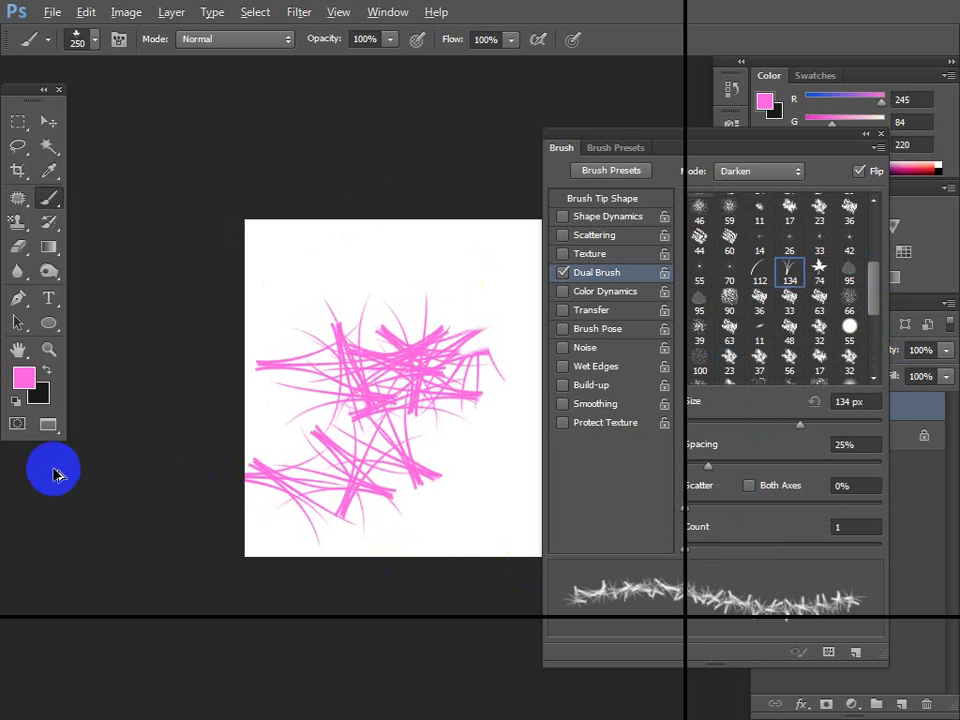
key(ctrl+alt+z)
key(ctrl+alt+z)
key(ctrl+alt+z)
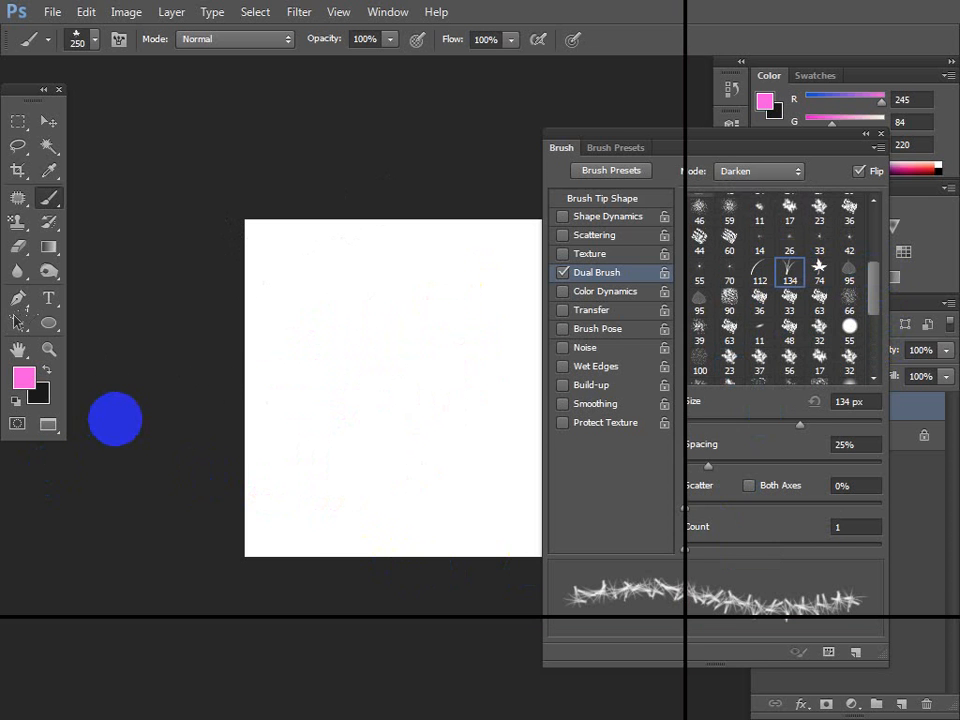
mouse_move(257, 358)
mouse_down()
mouse_move(285, 336)
mouse_move(426, 306)
mouse_move(339, 461)
mouse_move(404, 499)
mouse_move(389, 448)
mouse_up()
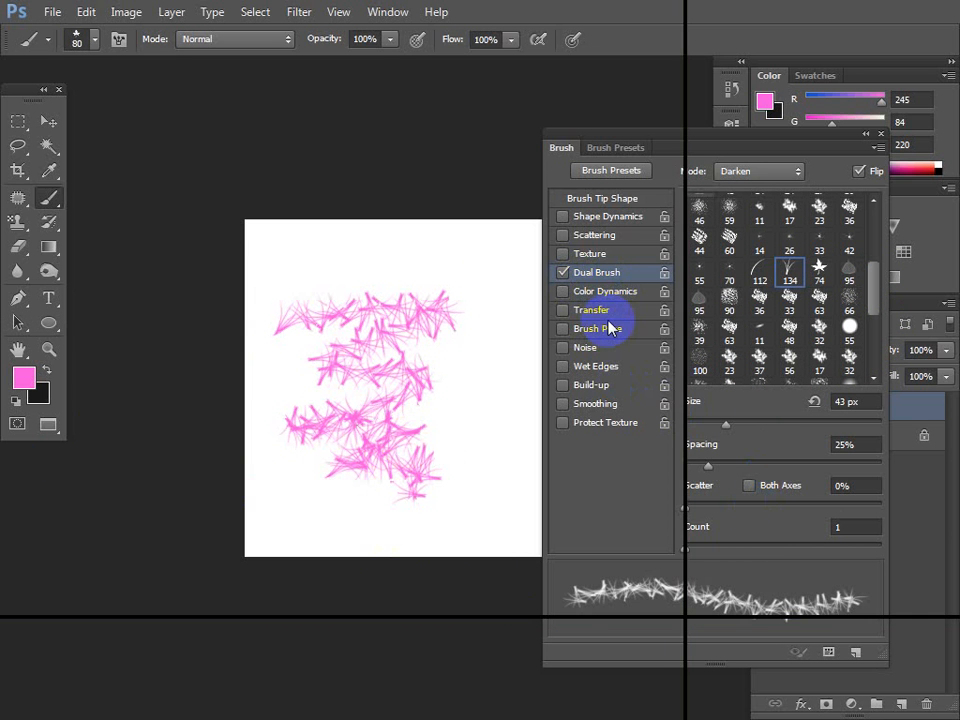
key(ctrl+z)
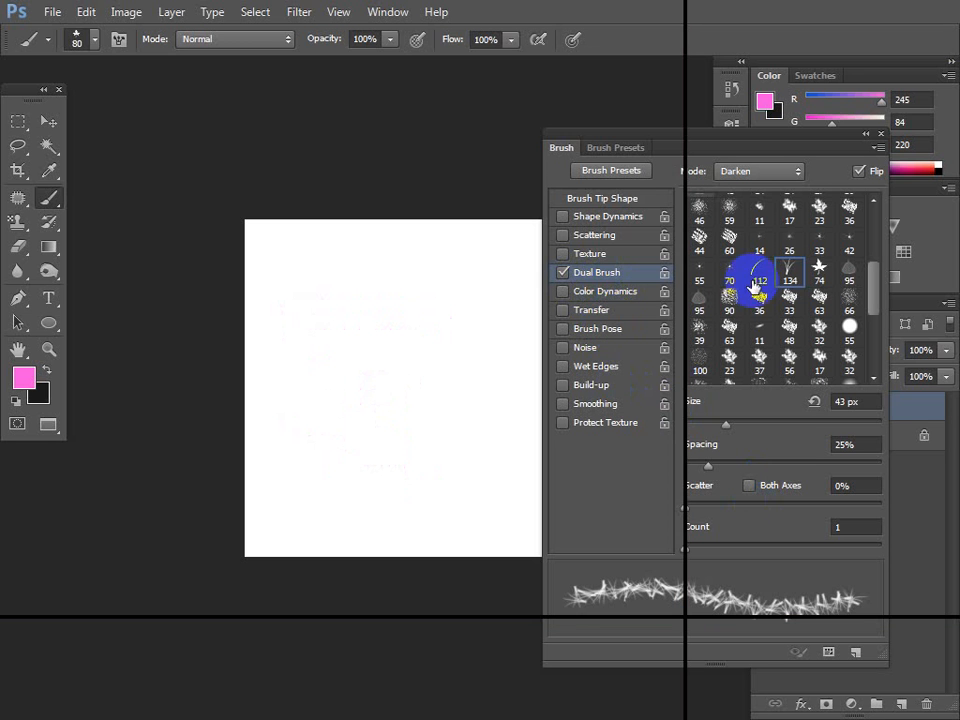
Turn off Dual Brush and turn on Color Dynamics for the leaf brush
click(563, 272)
click(563, 273)
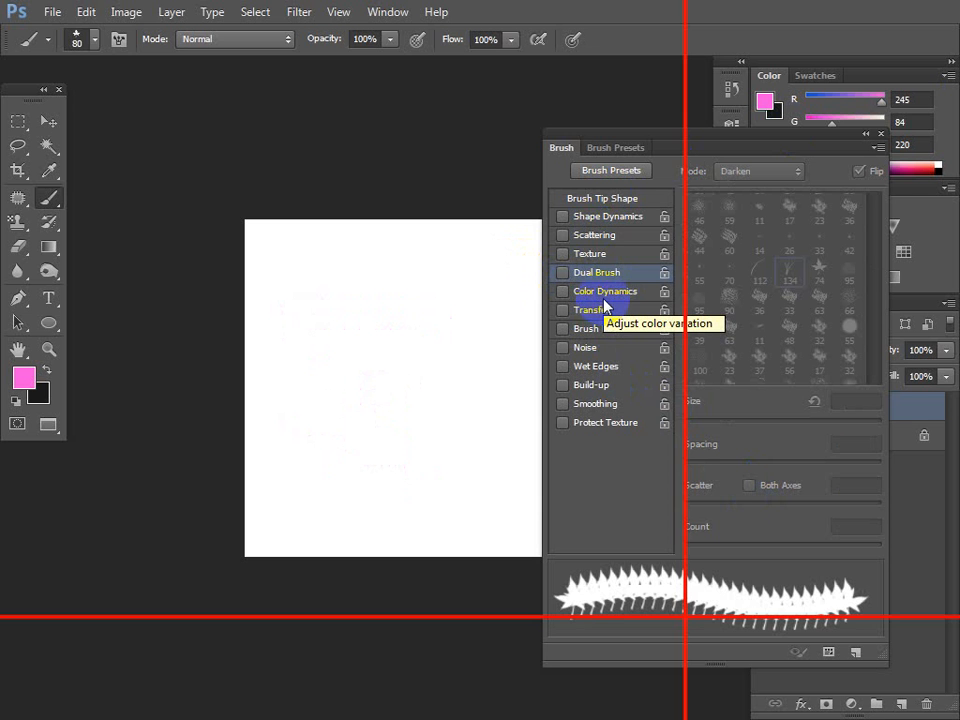
click(606, 294)
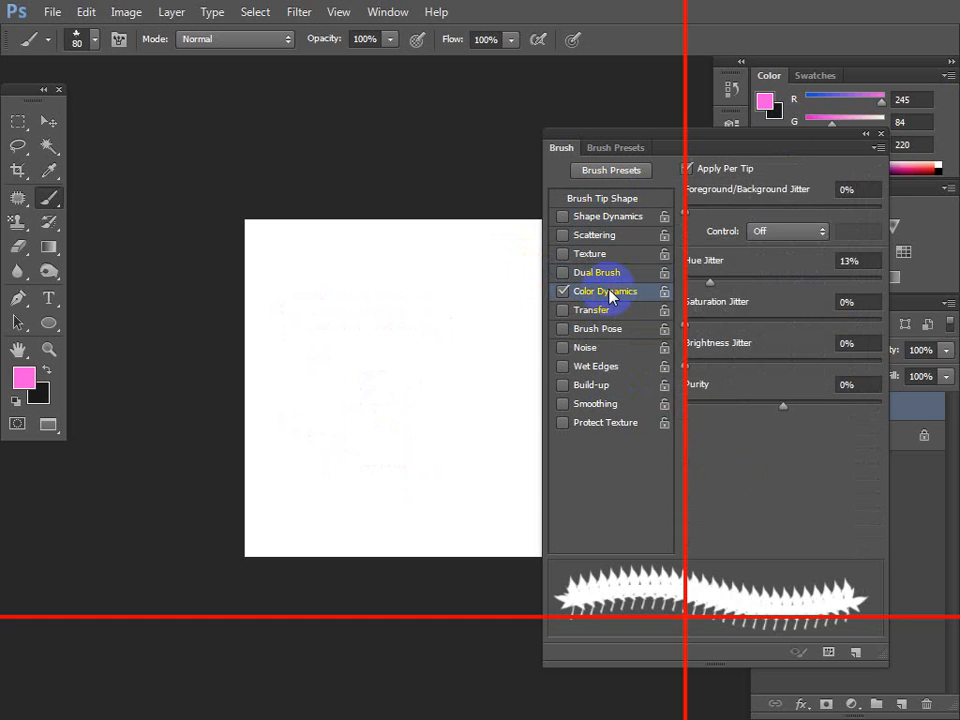
Set the background color to blue #3117f6 and return to the Brush tool
click(40, 394)
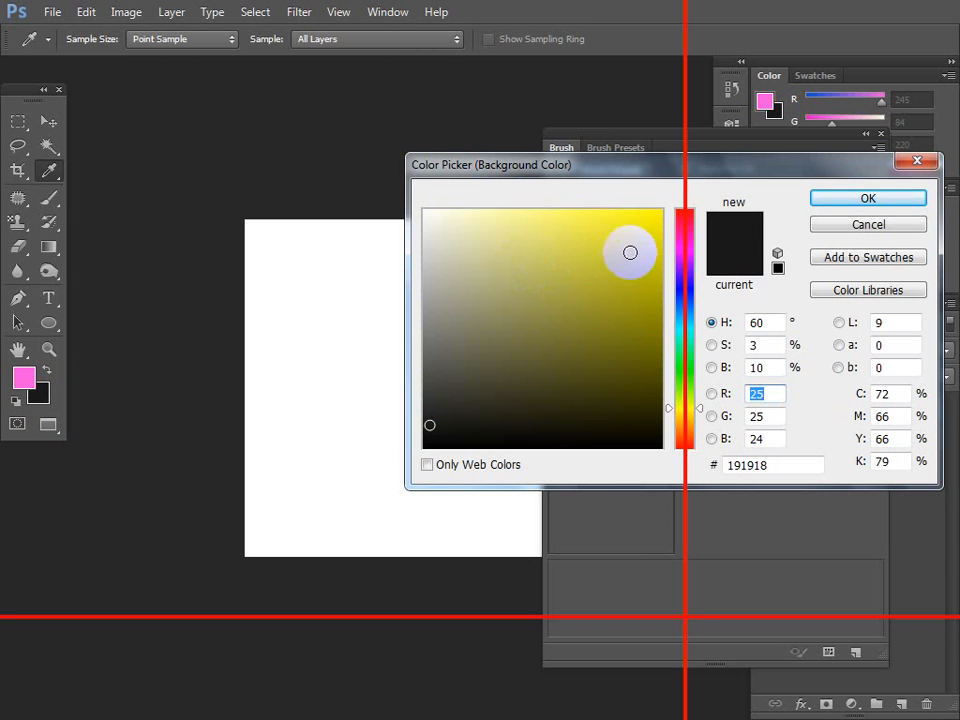
click(684, 285)
click(639, 217)
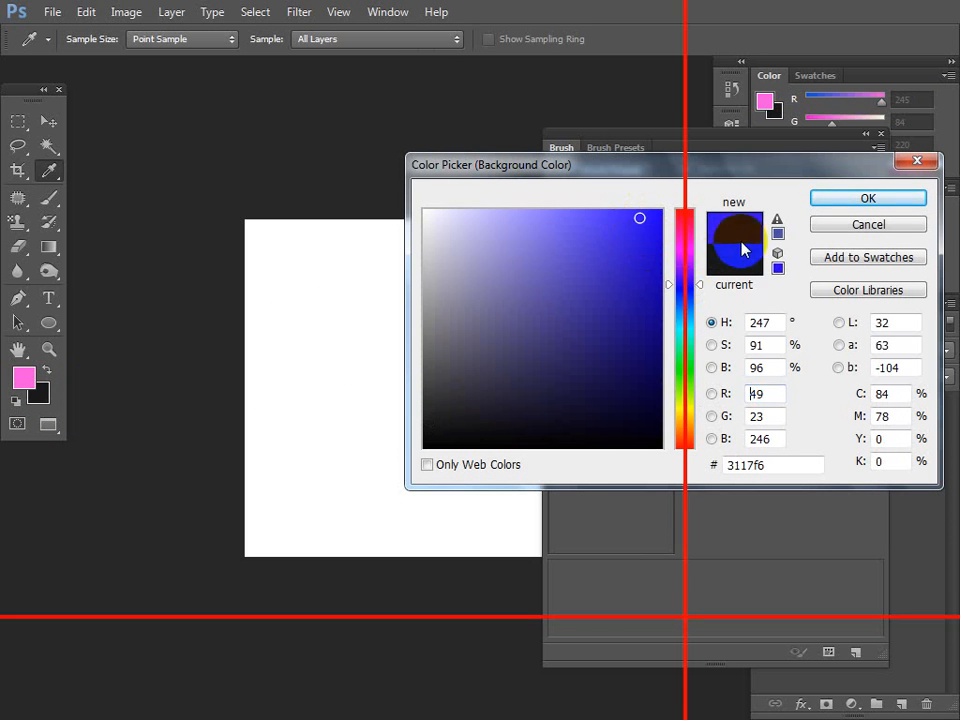
click(842, 199)
key(b)
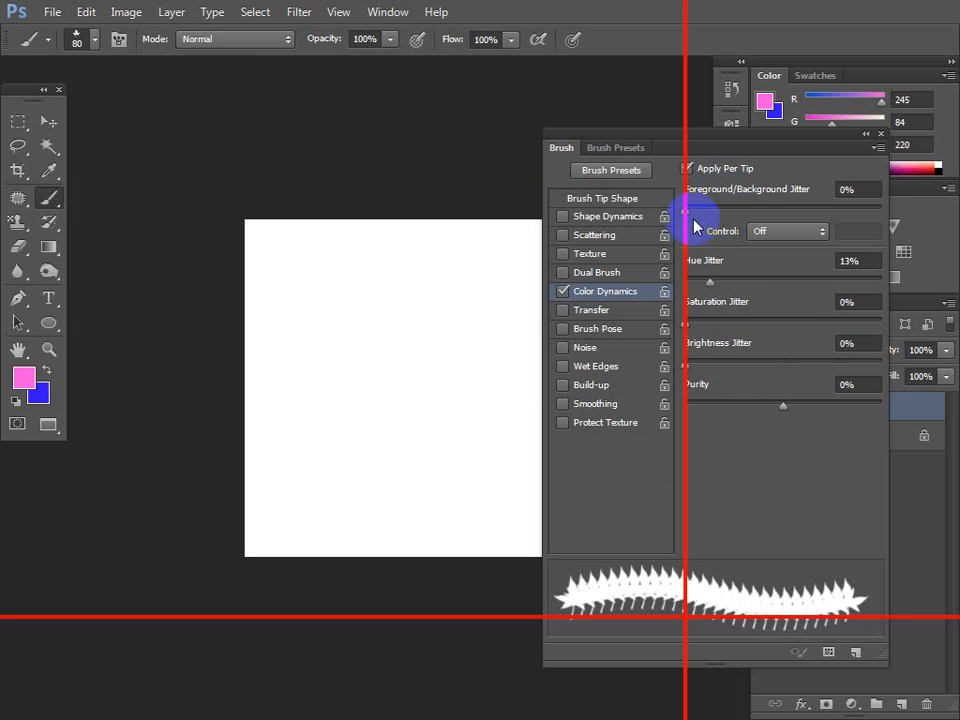
Try several leaf strokes with Color Dynamics across the canvas, undoing them all
mouse_move(444, 253)
mouse_down()
mouse_move(289, 279)
mouse_move(510, 272)
mouse_move(333, 358)
mouse_move(242, 381)
mouse_move(497, 390)
mouse_move(332, 450)
mouse_move(283, 484)
mouse_up()
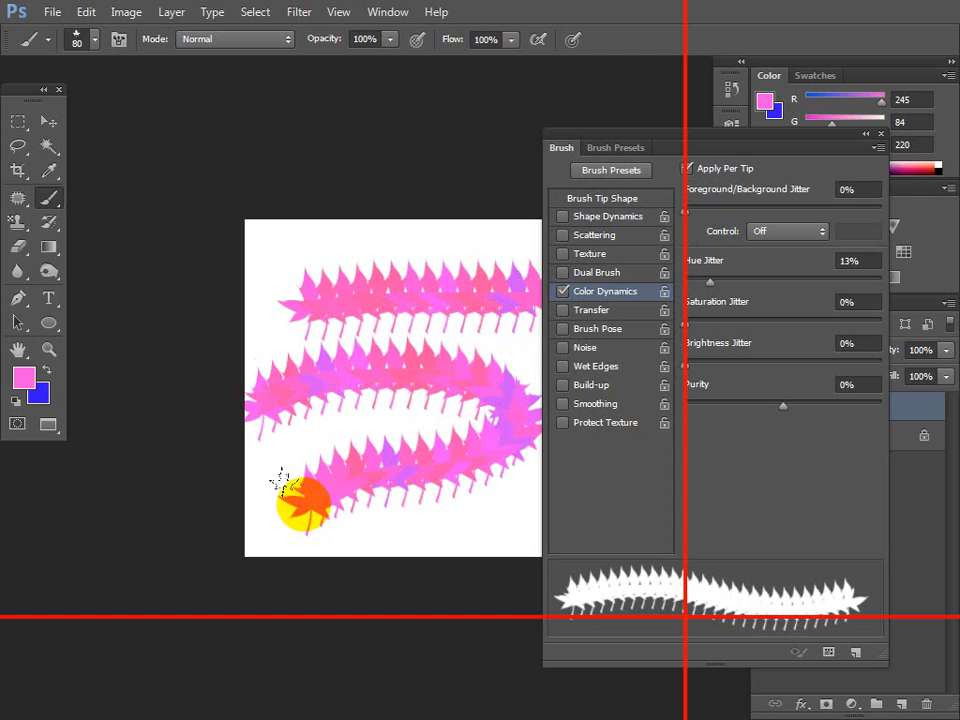
mouse_move(232, 399)
mouse_down()
mouse_move(222, 346)
mouse_move(277, 372)
mouse_move(318, 338)
mouse_up()
key(ctrl+alt+z)
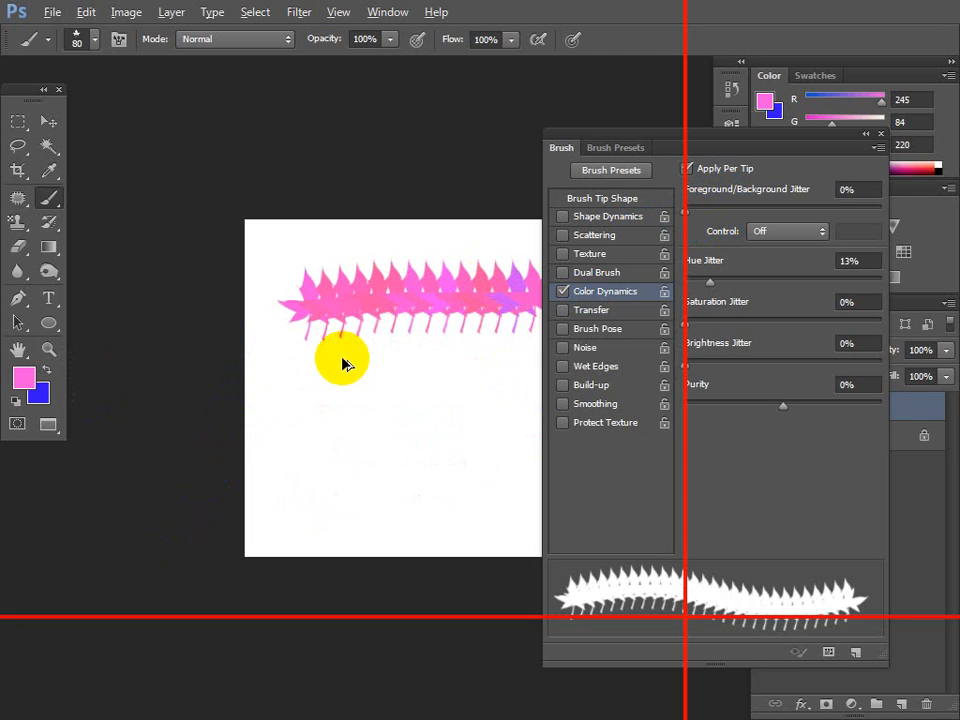
key(ctrl+alt+z)
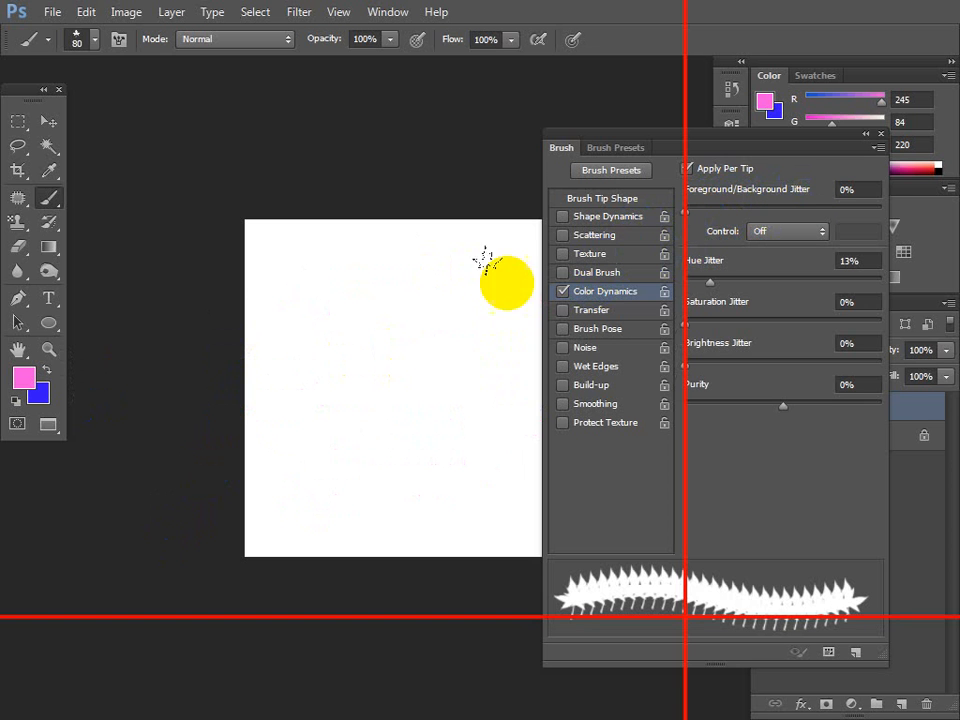
drag(255, 268, 505, 226)
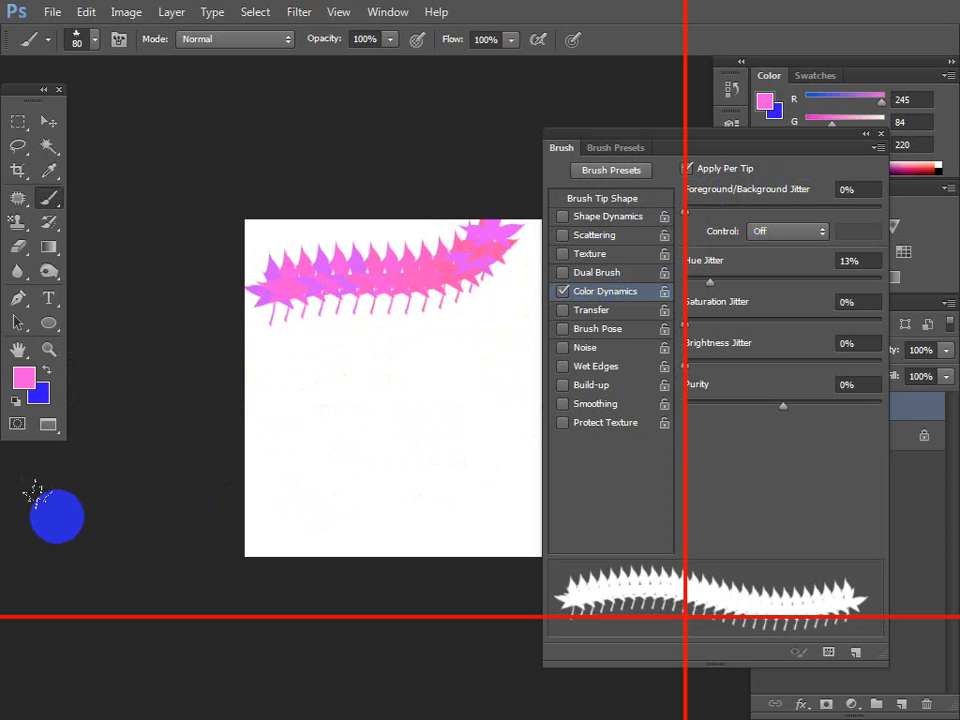
key(ctrl+z)
Turn Scattering back on, reduce the brush to 40, and try a scattered multicolored leaf stroke, undoing it
click(590, 235)
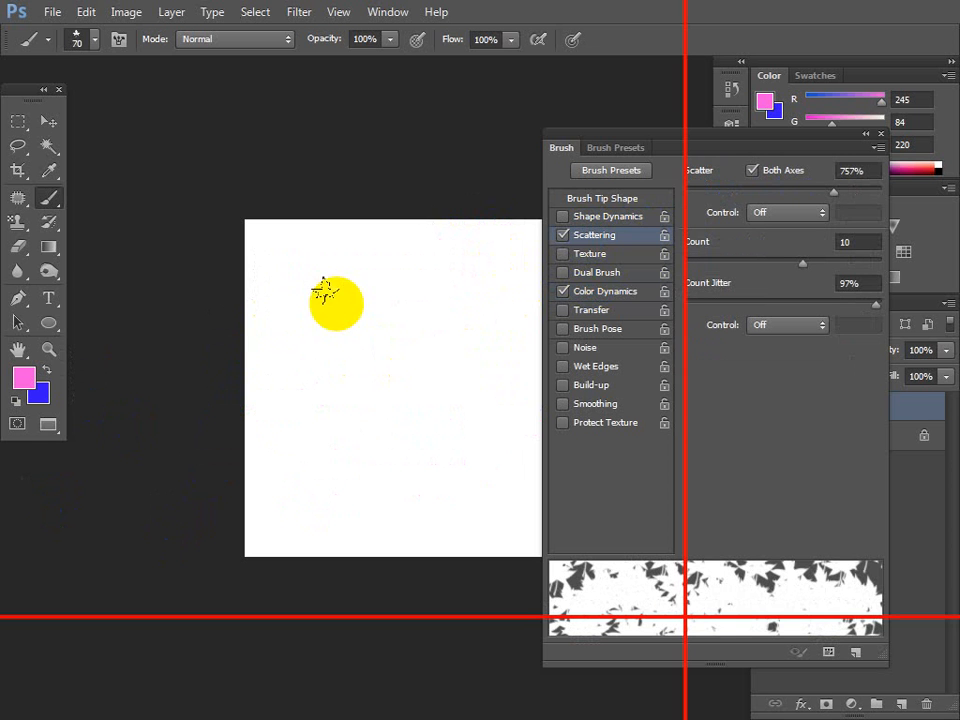
key(bracketleft)
key(bracketleft)
key(bracketleft)
key(bracketleft)
mouse_move(285, 317)
mouse_down()
mouse_move(375, 274)
mouse_move(3, 430)
mouse_up()
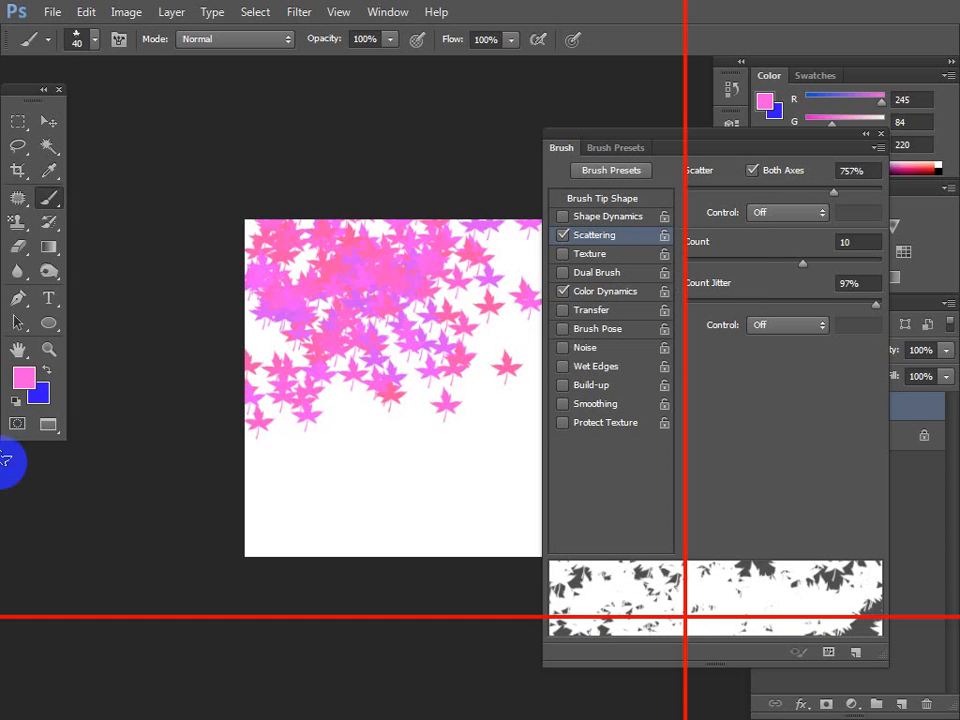
key(ctrl+z)
Set Scatter to 314% and Count to 3, and paint a rising leaf stroke across the upper canvas
drag(833, 193, 739, 189)
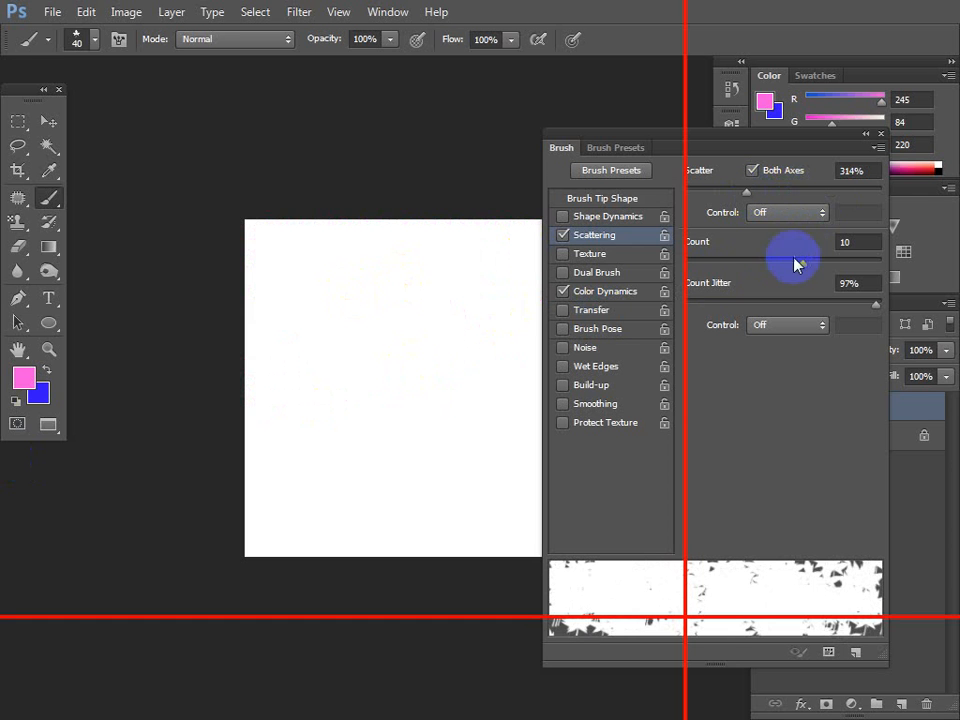
drag(803, 262, 717, 270)
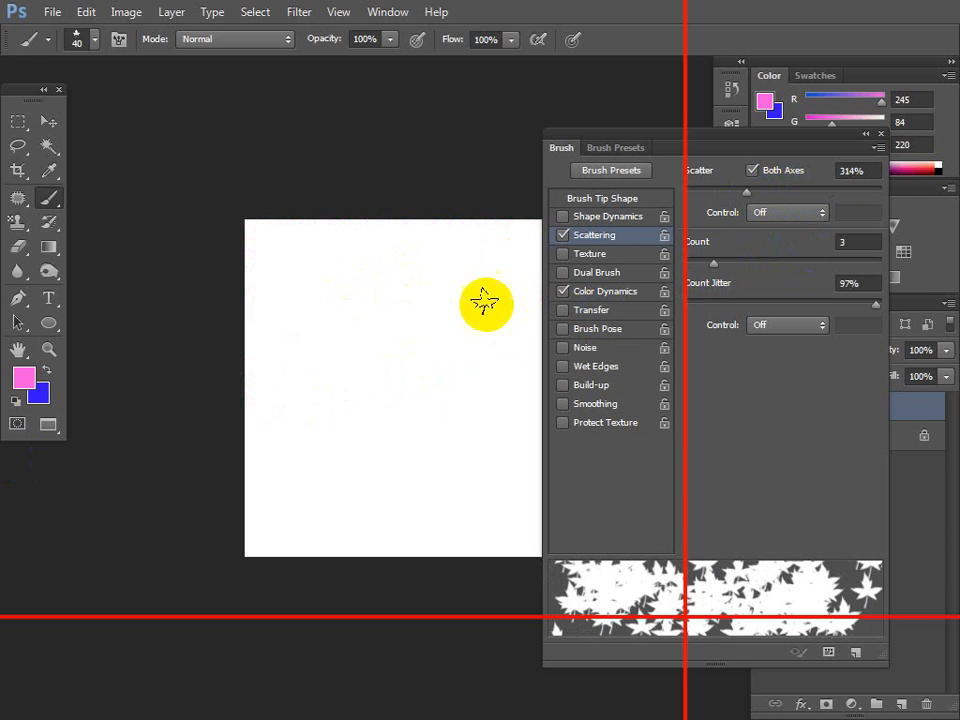
drag(272, 343, 480, 250)
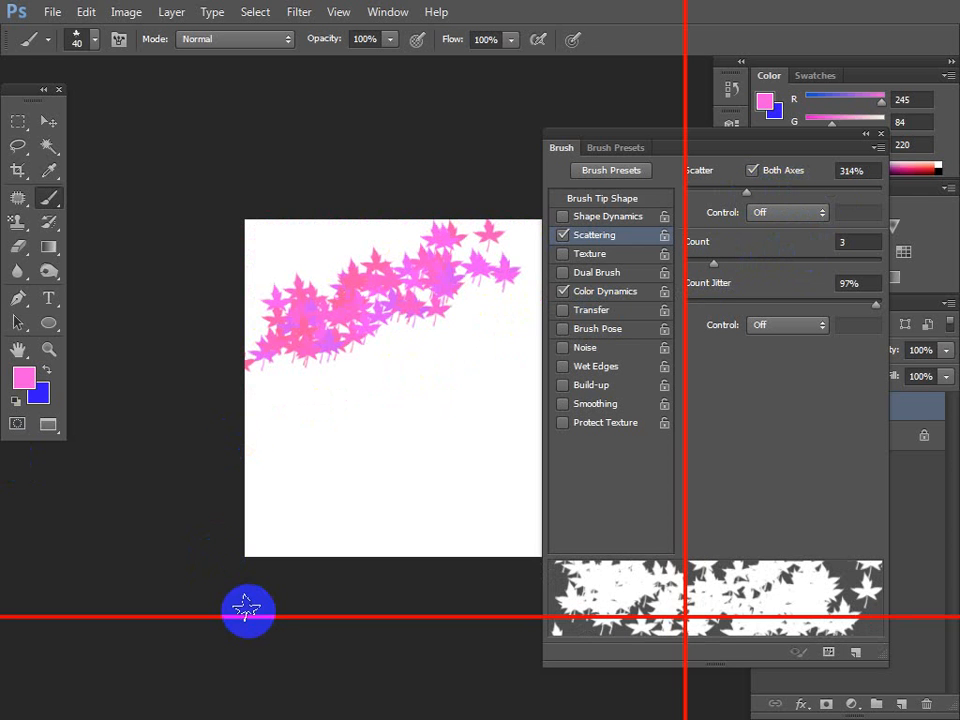
Set the Color Dynamics Foreground/Background Jitter to 56%
click(622, 292)
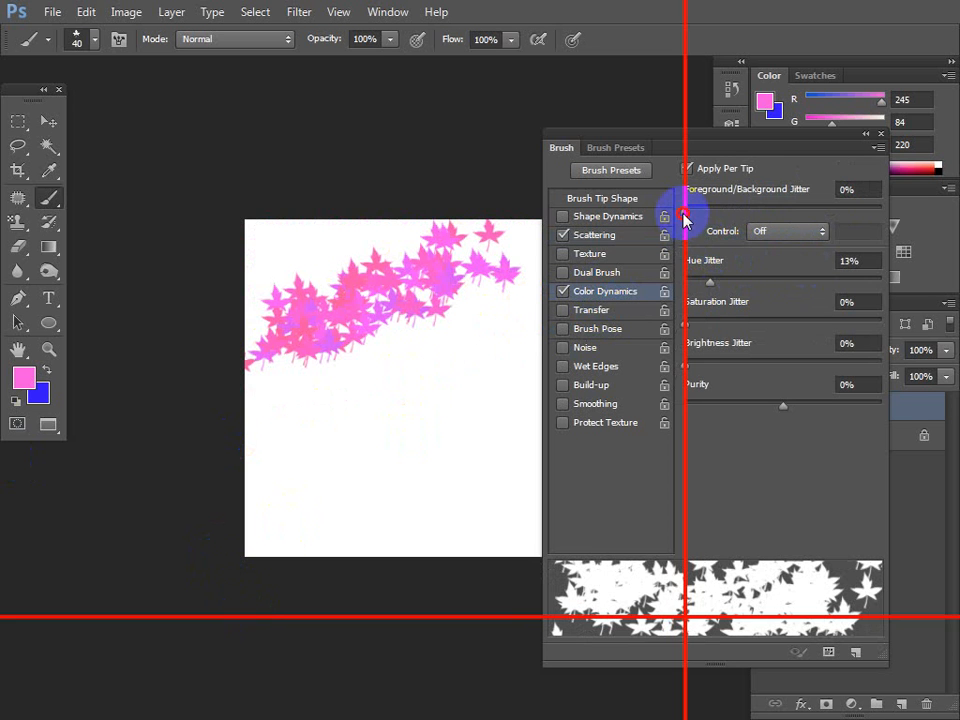
drag(686, 208, 795, 210)
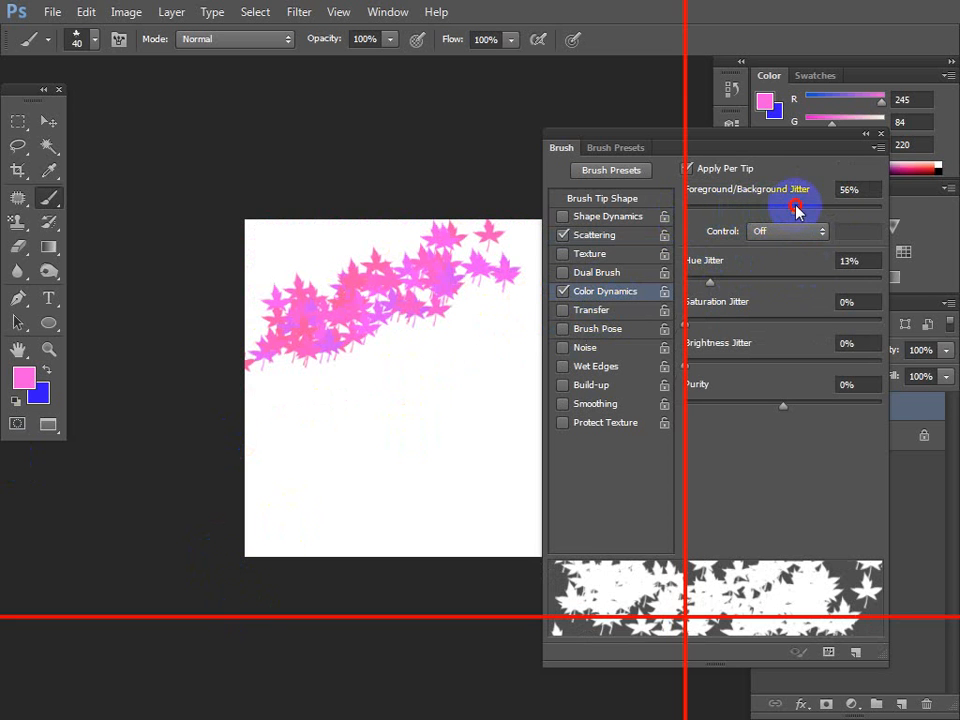
Raise the Foreground/Background Jitter to 93%, trying a leaf stroke across the lower canvas before and after the change and undoing both
drag(272, 461, 523, 345)
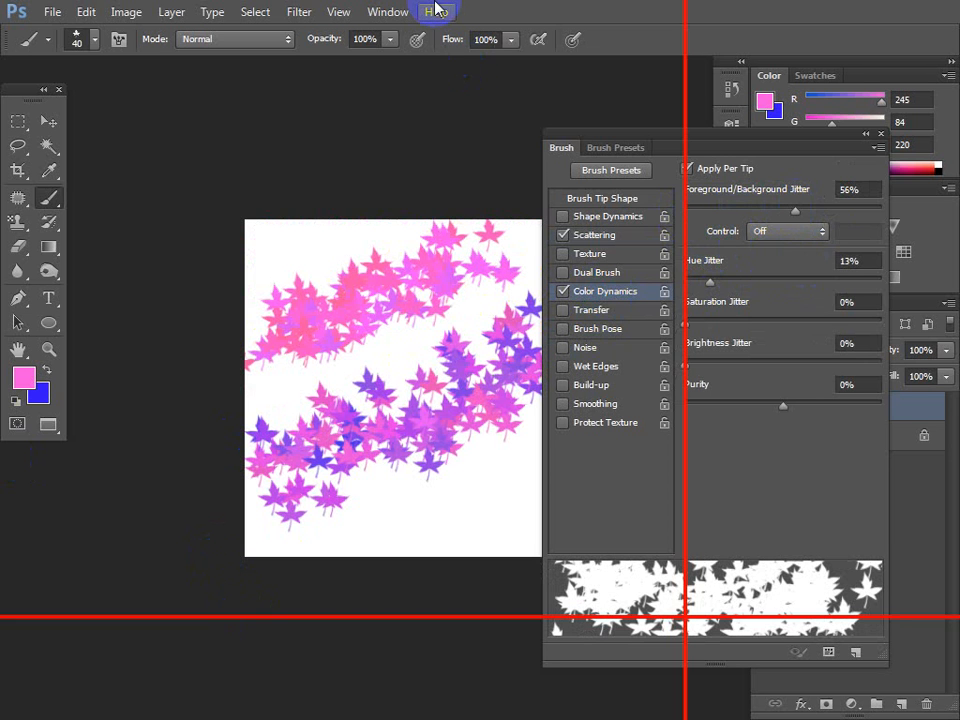
key(ctrl+z)
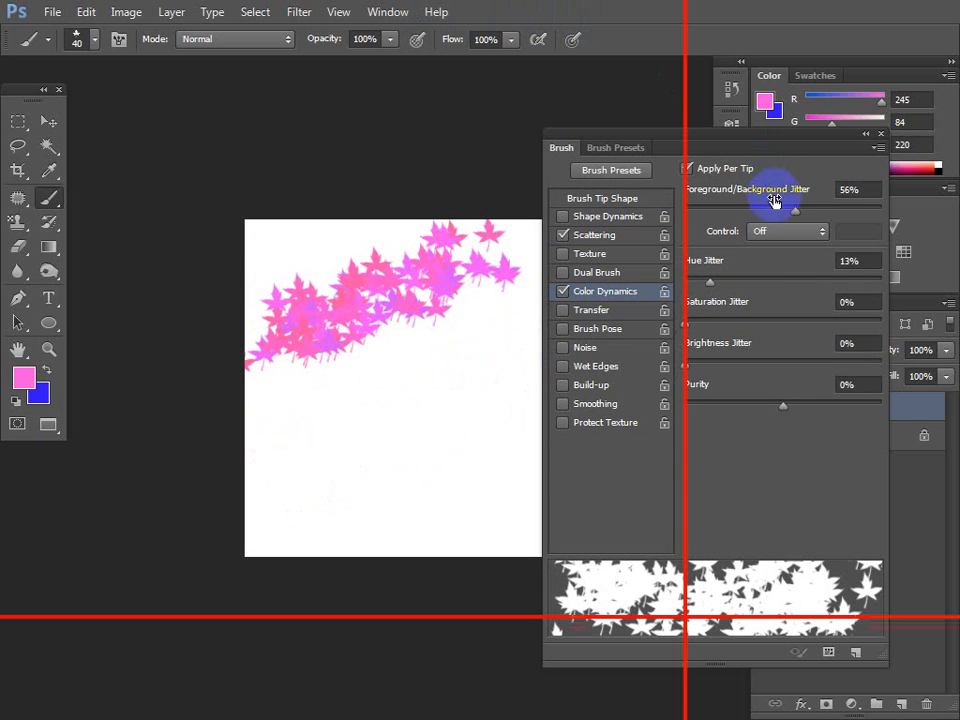
drag(797, 212, 867, 212)
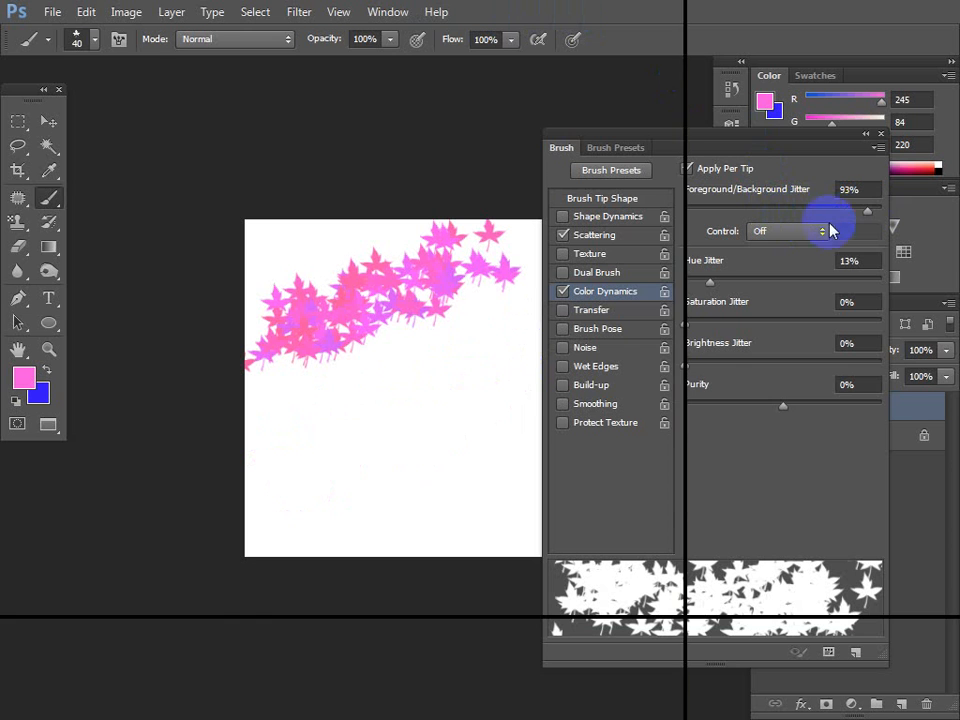
mouse_move(296, 446)
mouse_down()
mouse_move(440, 410)
mouse_move(506, 376)
mouse_move(535, 322)
mouse_up()
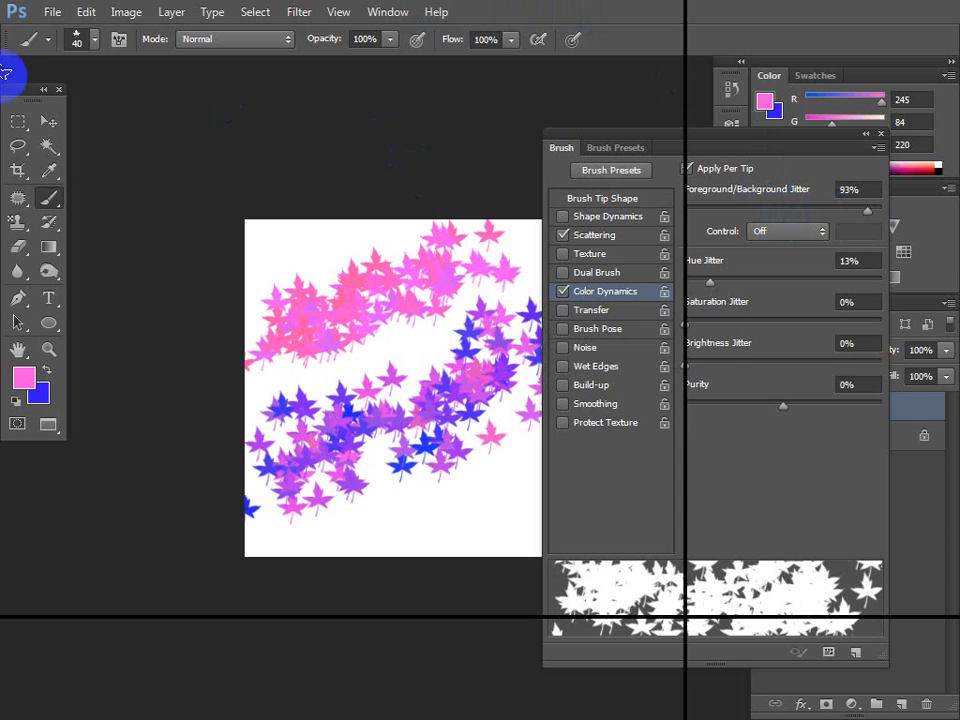
key(ctrl+z)
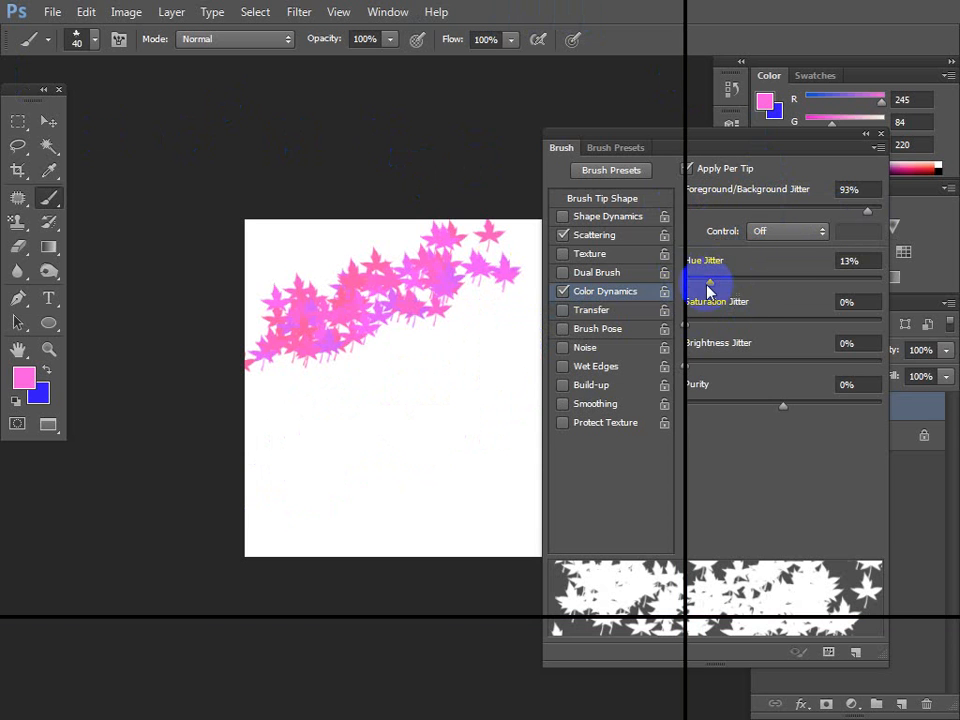
Set the Hue Jitter to 6% and replace the pink leaf stroke with a new one across the upper canvas
mouse_move(709, 287)
mouse_down()
mouse_move(689, 287)
mouse_move(698, 285)
mouse_up()
key(ctrl+z)
mouse_move(275, 330)
mouse_down()
mouse_move(472, 261)
mouse_move(490, 221)
mouse_move(405, 300)
mouse_up()
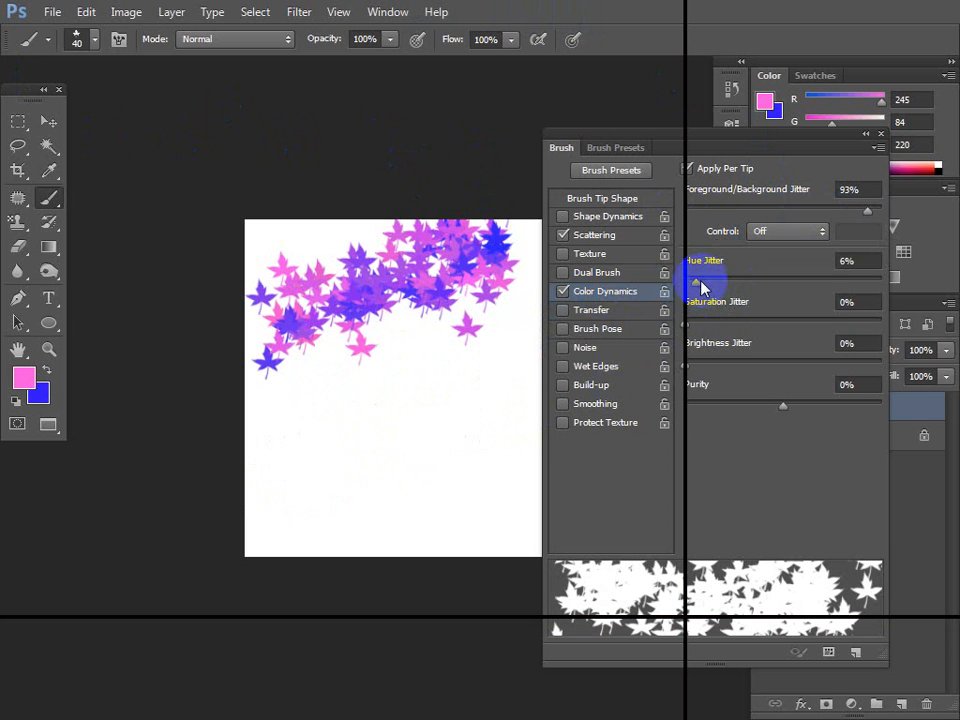
Set the Hue Jitter to 59% and try a multicolored leaf stroke across the lower canvas, undoing it
drag(697, 281, 779, 289)
drag(268, 497, 532, 368)
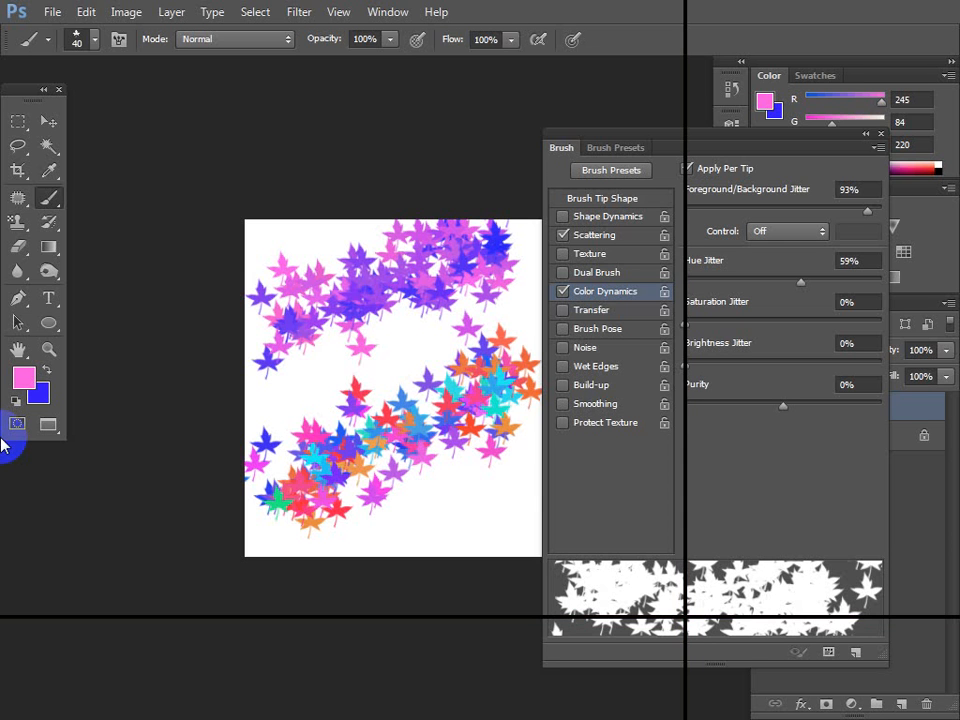
key(ctrl+z)
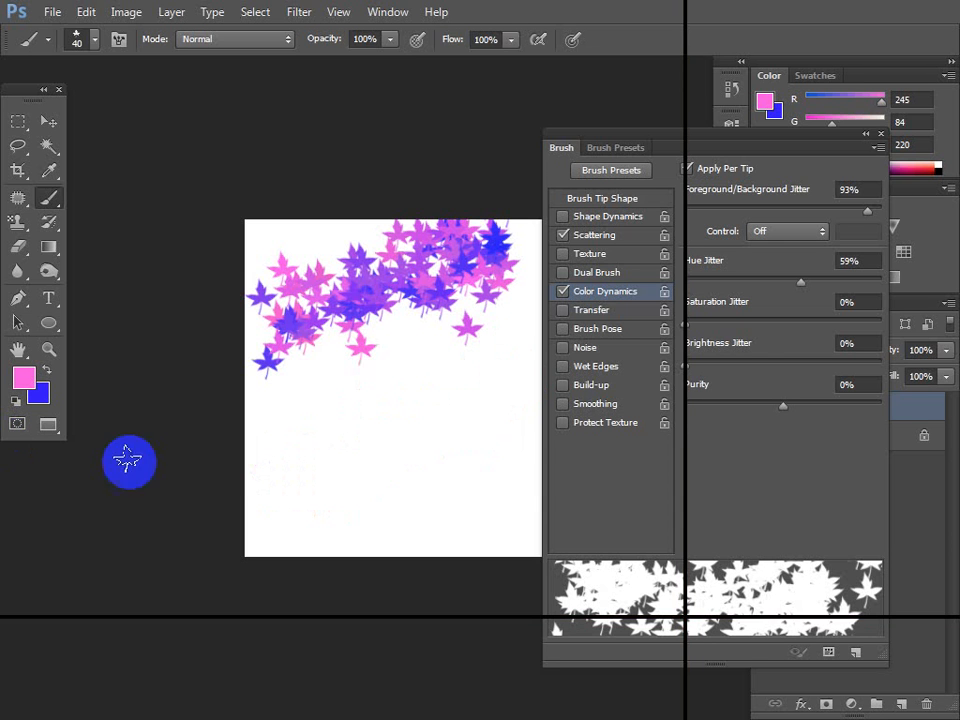
Raise the Hue Jitter to 94% and test it with a leaf stroke across the lower canvas, undoing the stroke
drag(798, 280, 869, 282)
mouse_move(277, 478)
mouse_down()
mouse_move(449, 407)
mouse_move(518, 364)
mouse_up()
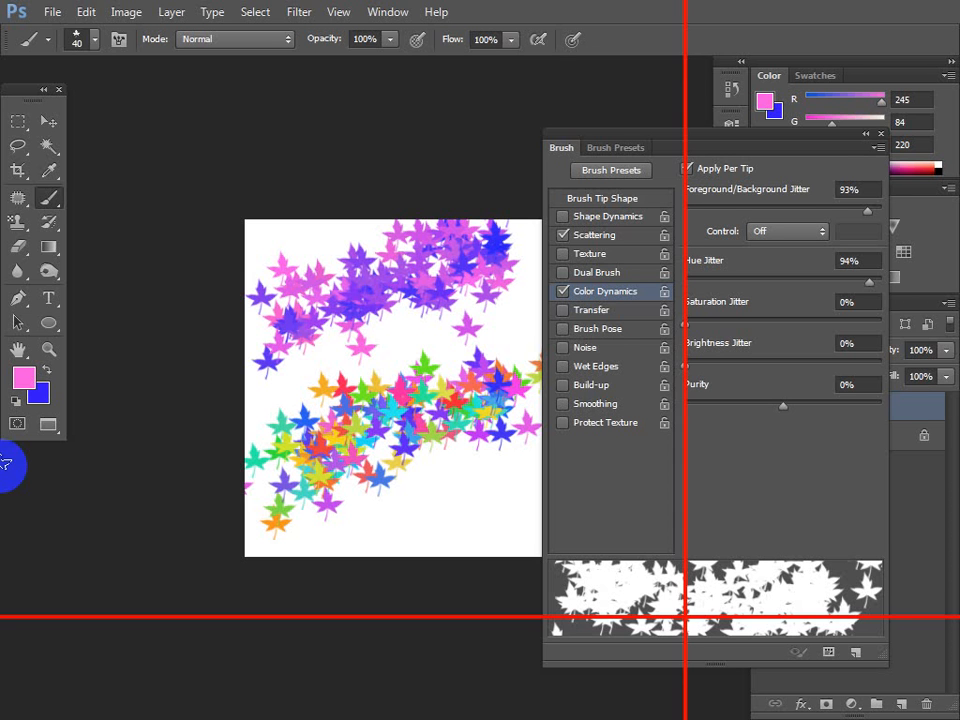
key(ctrl+z)
click(275, 545)
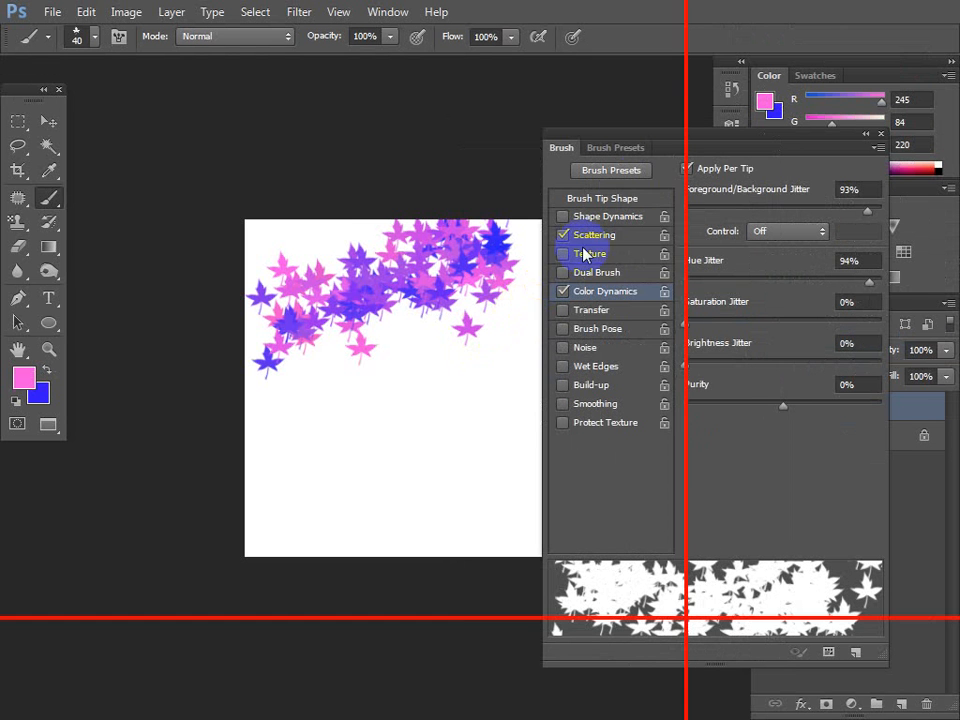
Turn off Color Dynamics, enable Transfer and Brush Pose for the leaf brush, and hide the brush settings
mouse_move(649, 140)
mouse_down()
mouse_move(677, 137)
mouse_move(660, 129)
mouse_up()
click(452, 606)
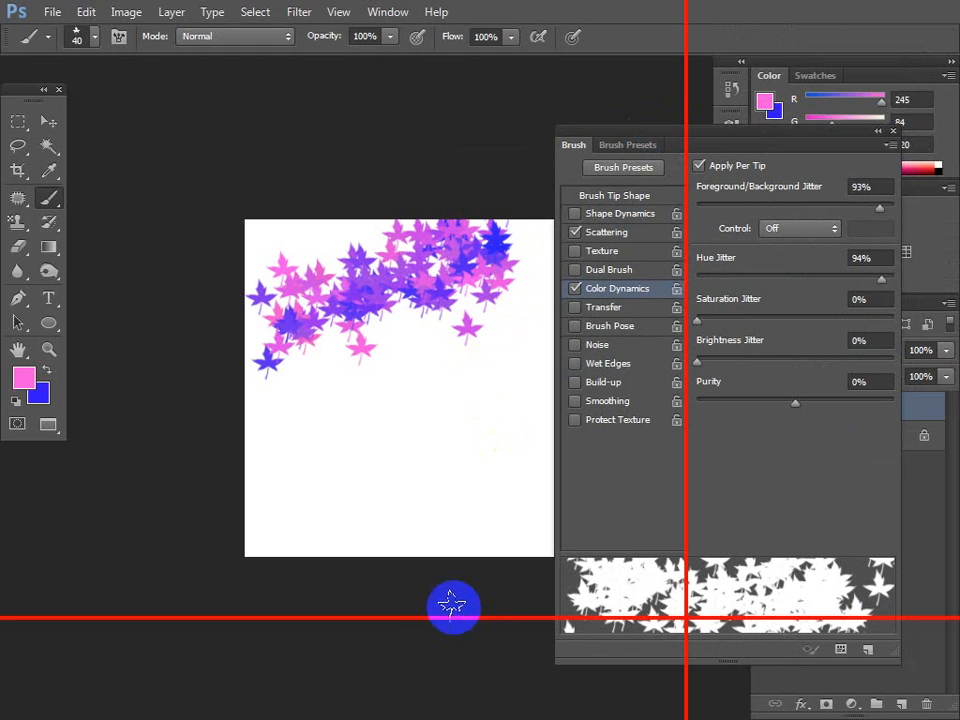
click(575, 289)
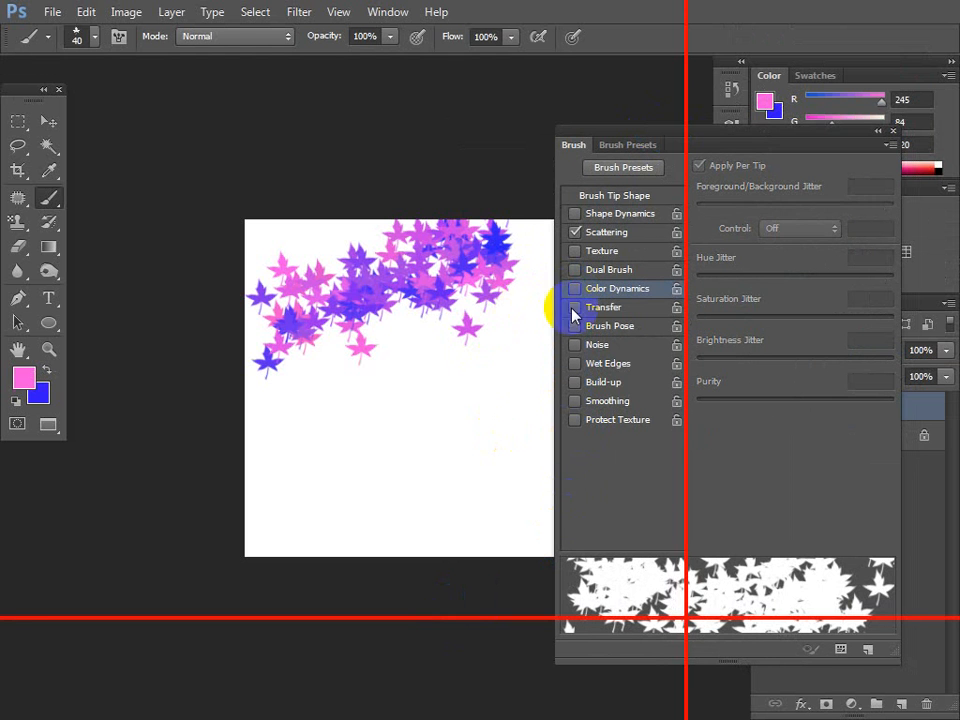
click(578, 310)
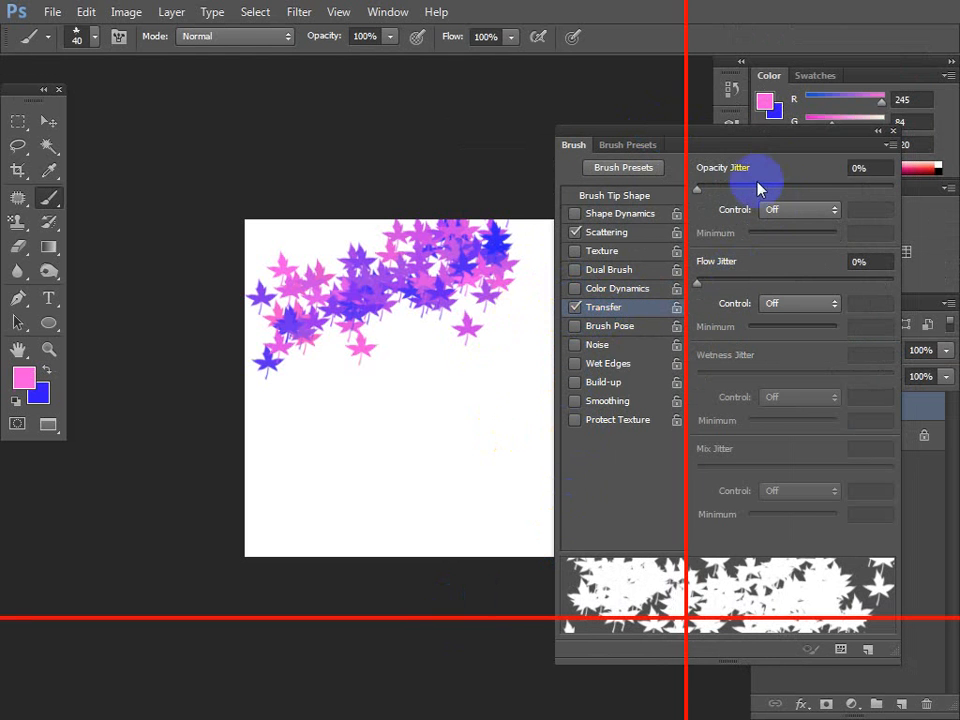
click(575, 326)
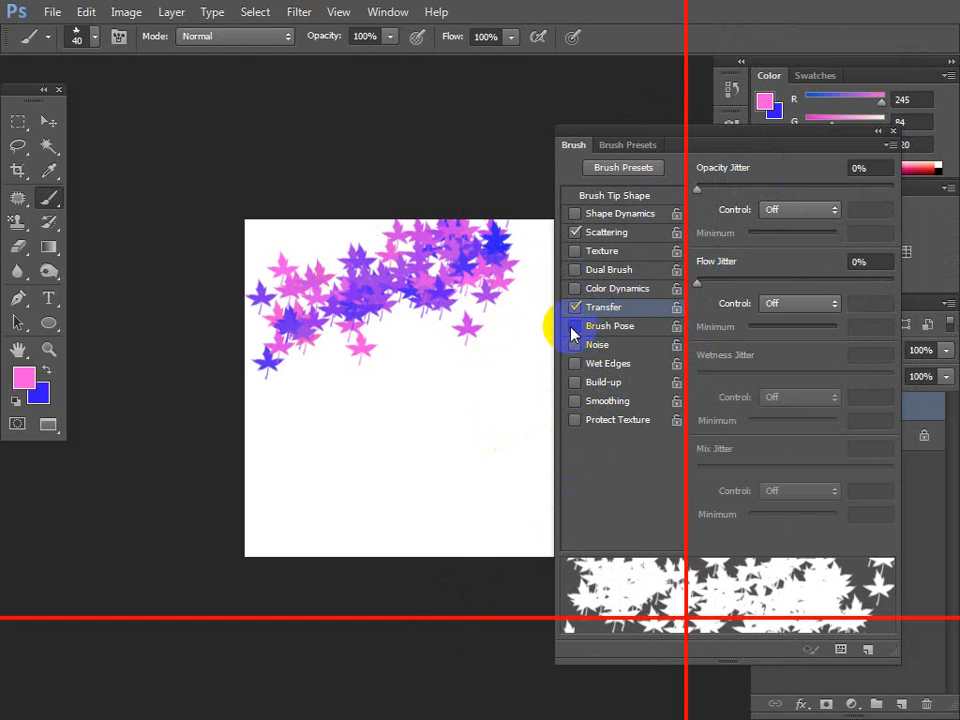
click(575, 345)
click(576, 344)
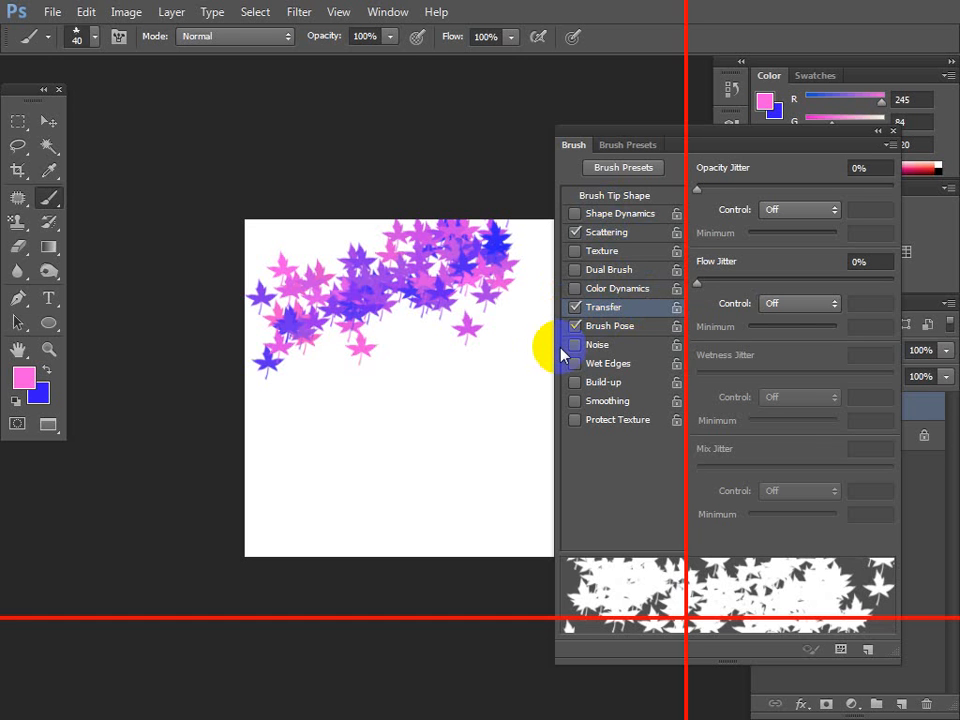
click(878, 131)
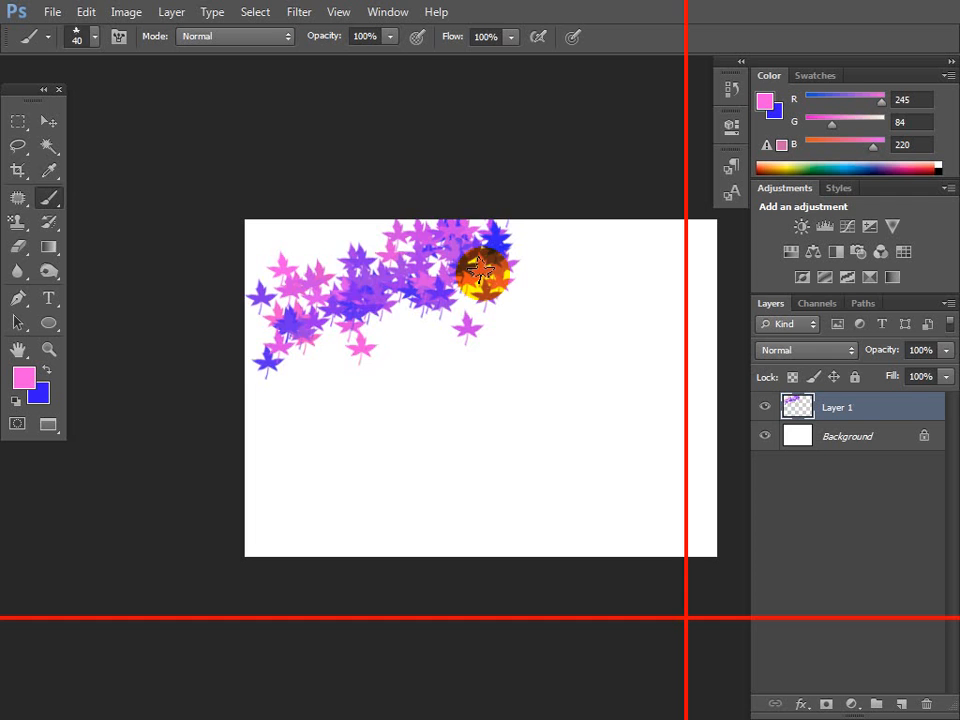
Undo the remaining leaf stroke to clear the canvas and return to the standard screen mode
key(ctrl+z)
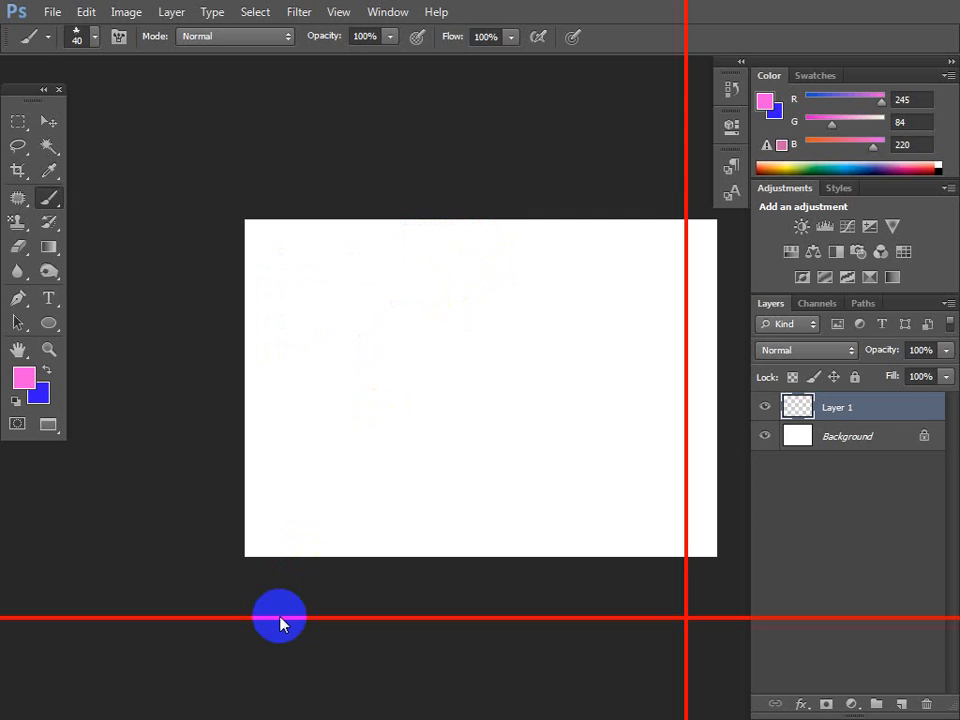
key(f)
key(f)
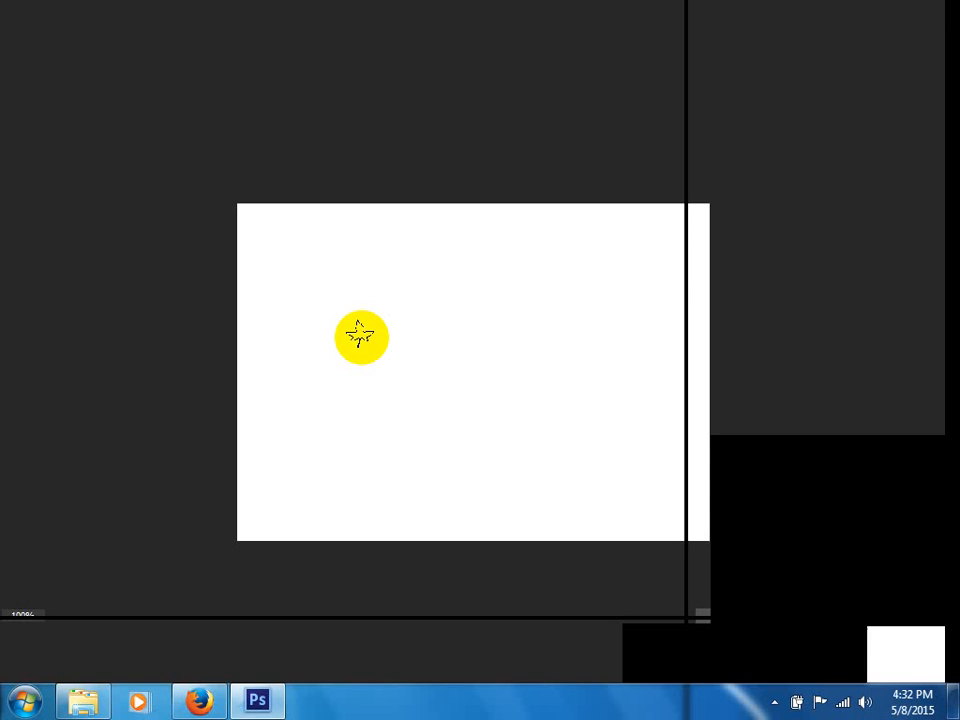
Switch to Windows Explorer, go up to the Brush folder, and open the "creat brush- Water Drop" image in Photoshop
click(90, 705)
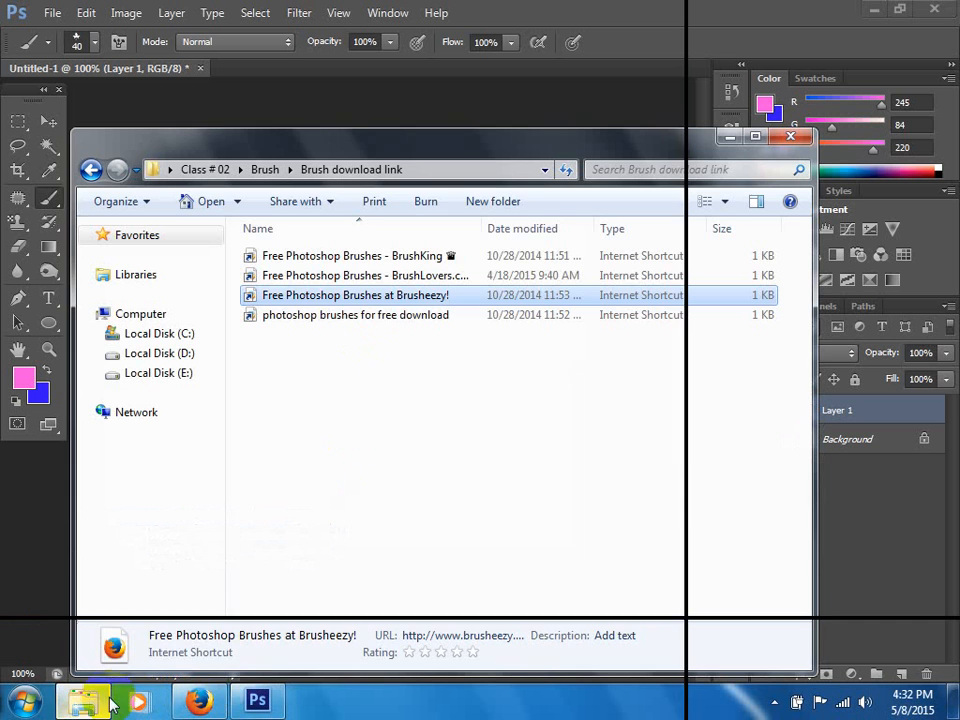
click(321, 413)
key(BackSpace)
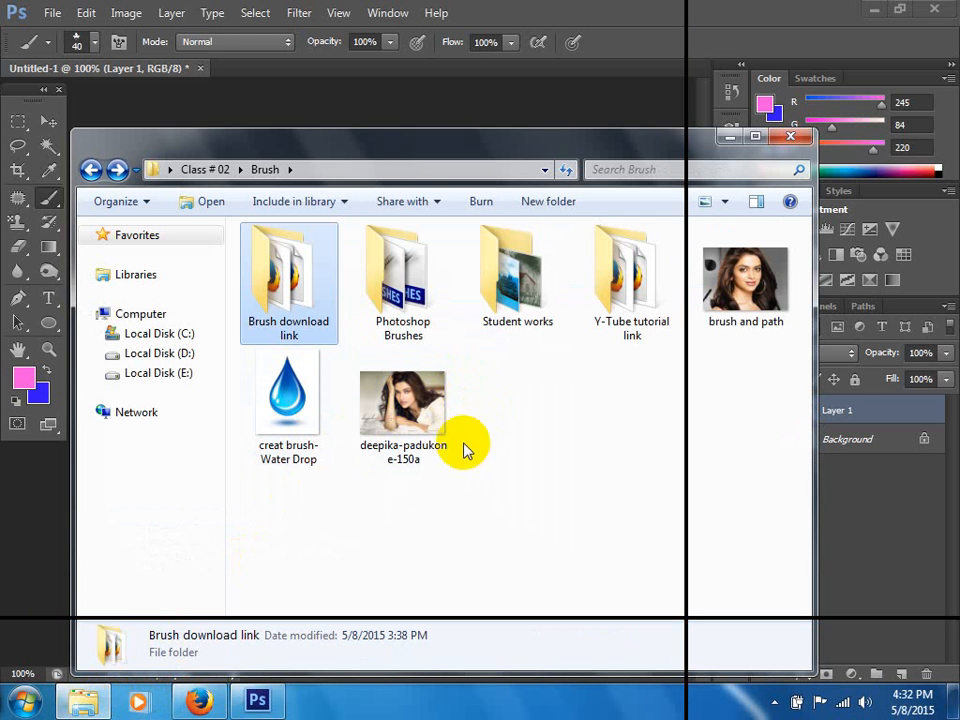
drag(283, 392, 883, 499)
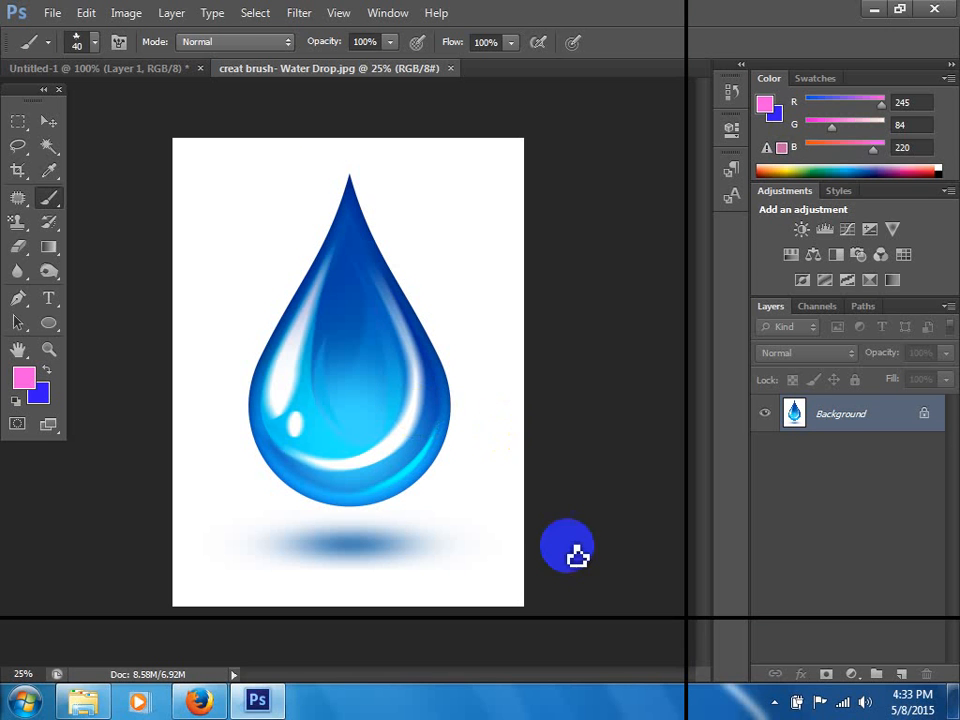
click(794, 412)
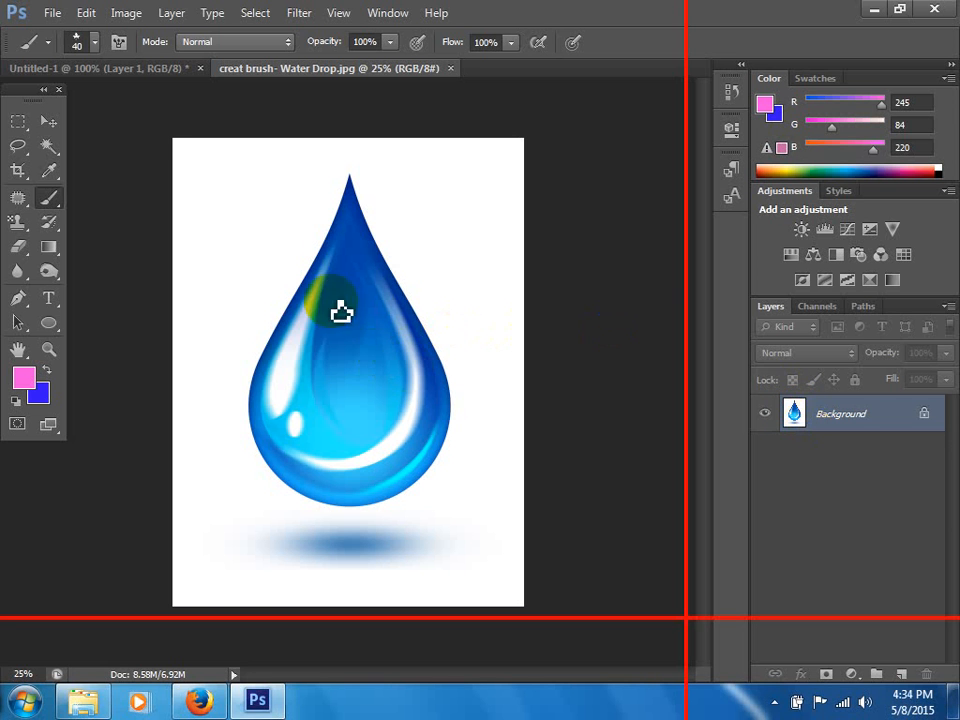
Check the color mode of the water drop image
click(127, 13)
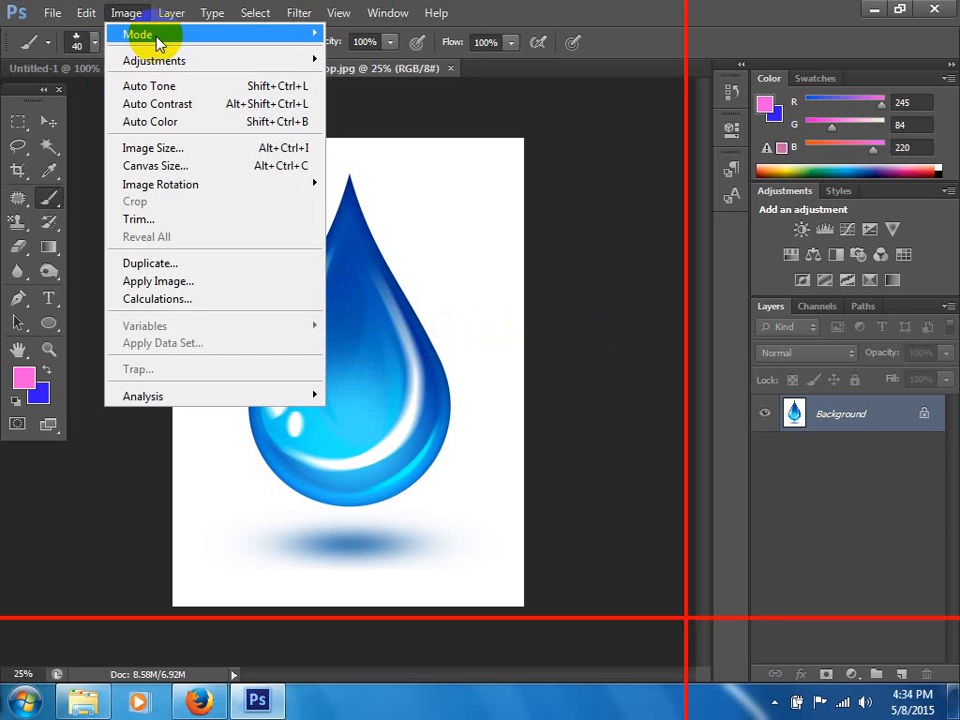
mouse_move(154, 36)
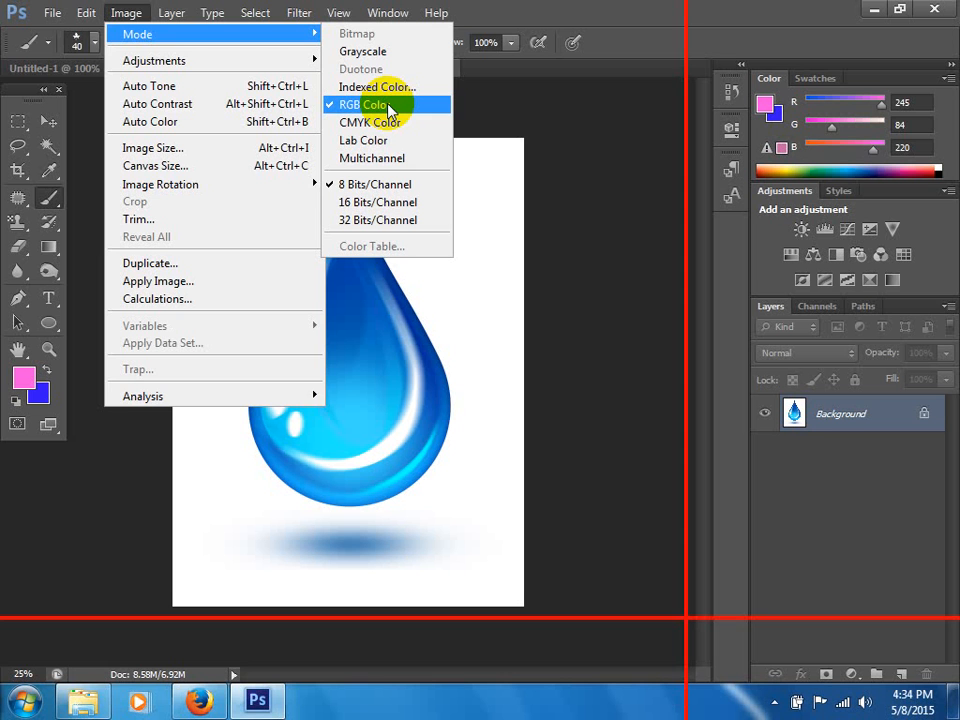
click(617, 13)
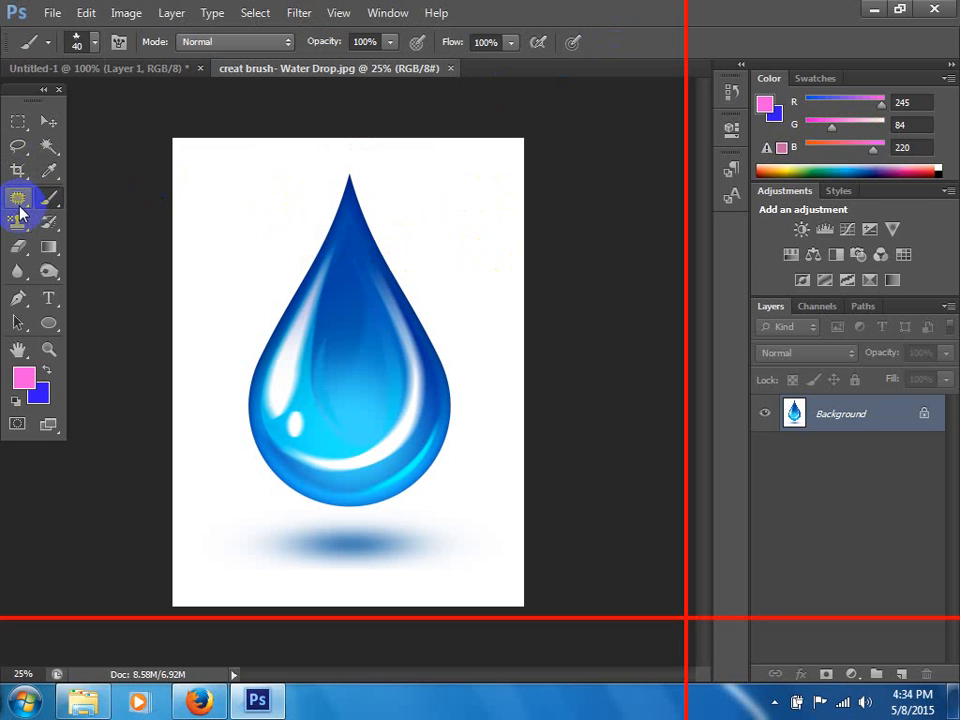
click(48, 198)
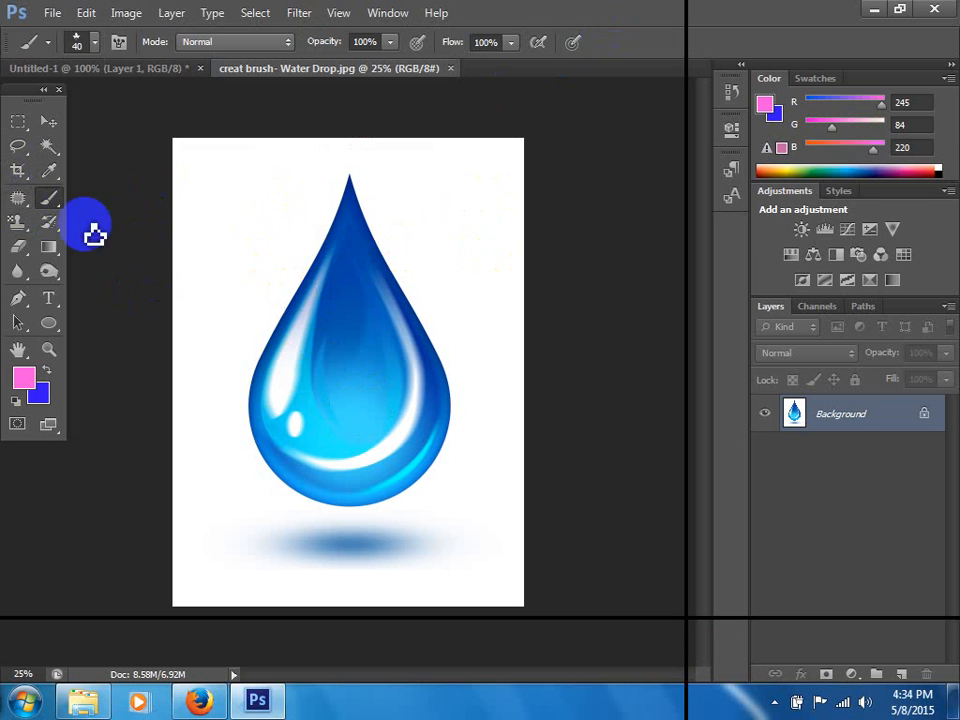
Look through the lasso tool variants, and select the whole blue water drop without its shadow using the Quick Selection tool
click(17, 145)
drag(17, 145, 86, 143)
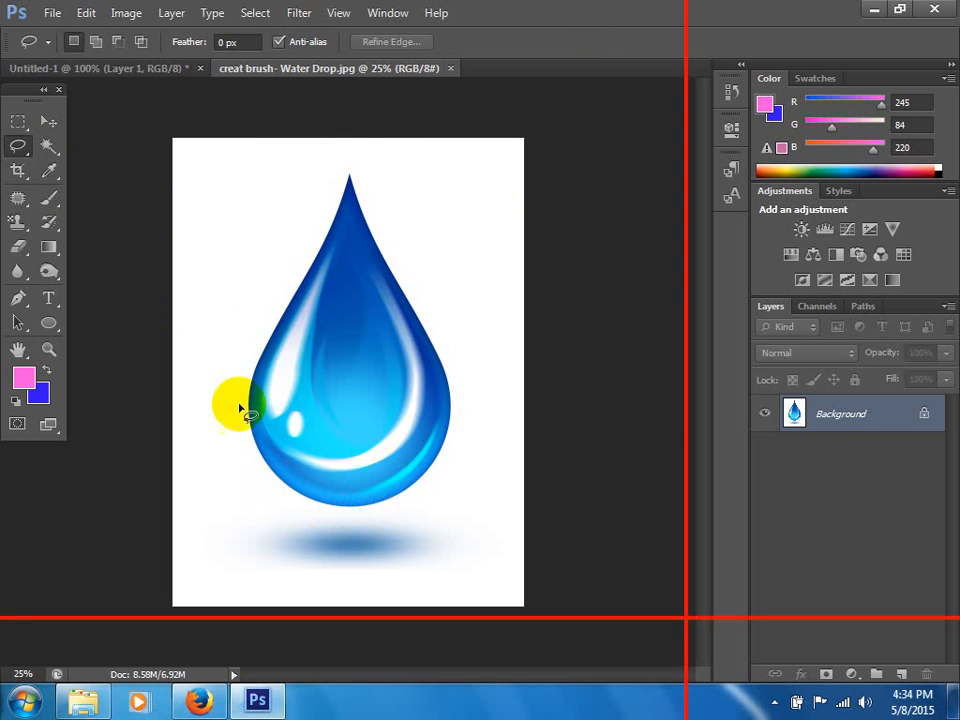
mouse_move(21, 153)
mouse_down()
mouse_move(95, 143)
mouse_move(99, 180)
mouse_up()
drag(49, 146, 133, 152)
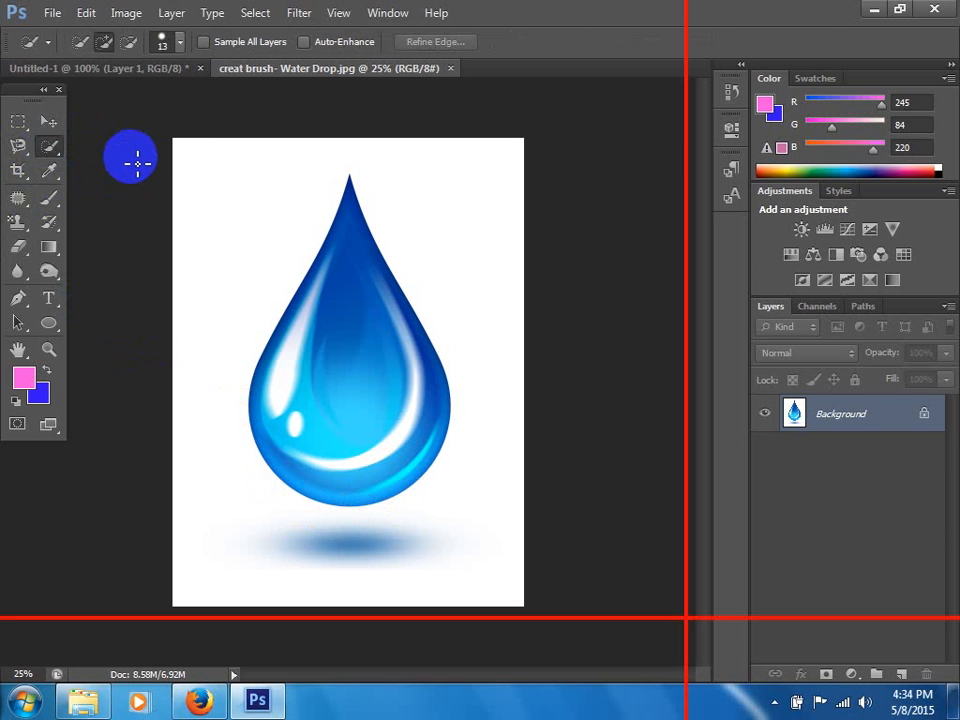
drag(349, 277, 343, 516)
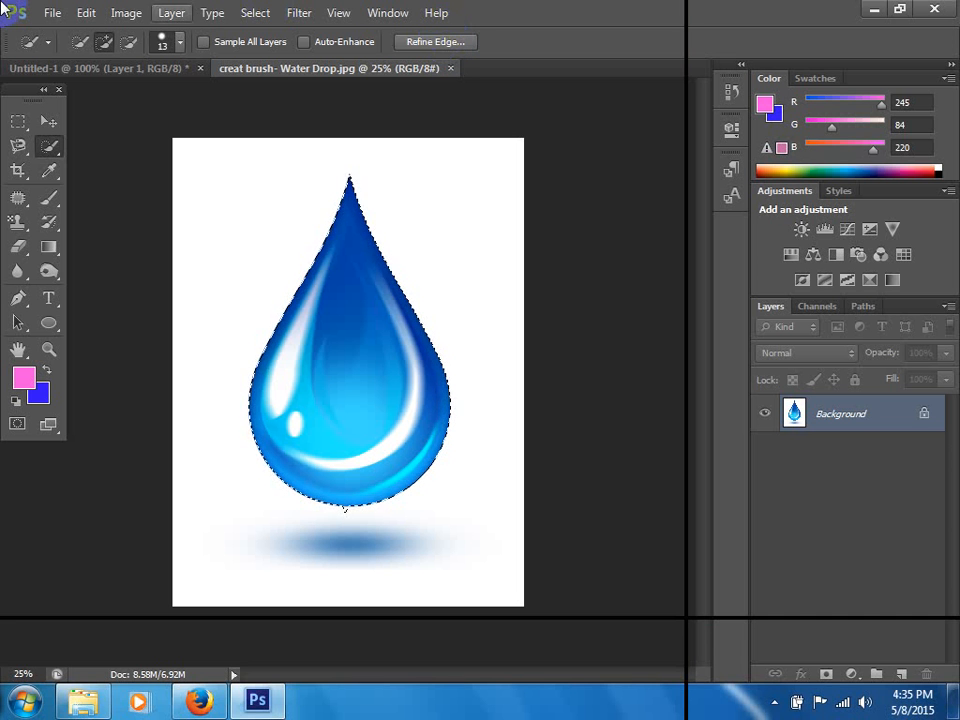
Define the selected drop as a brush preset named "water drop" and return to the Untitled-1 document
click(86, 13)
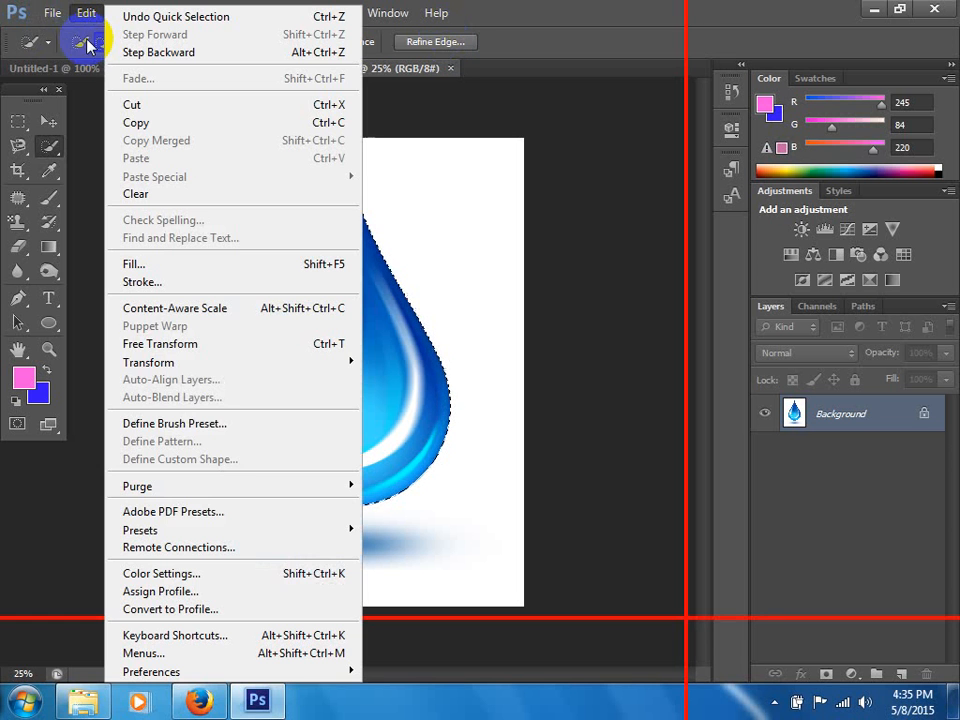
click(252, 425)
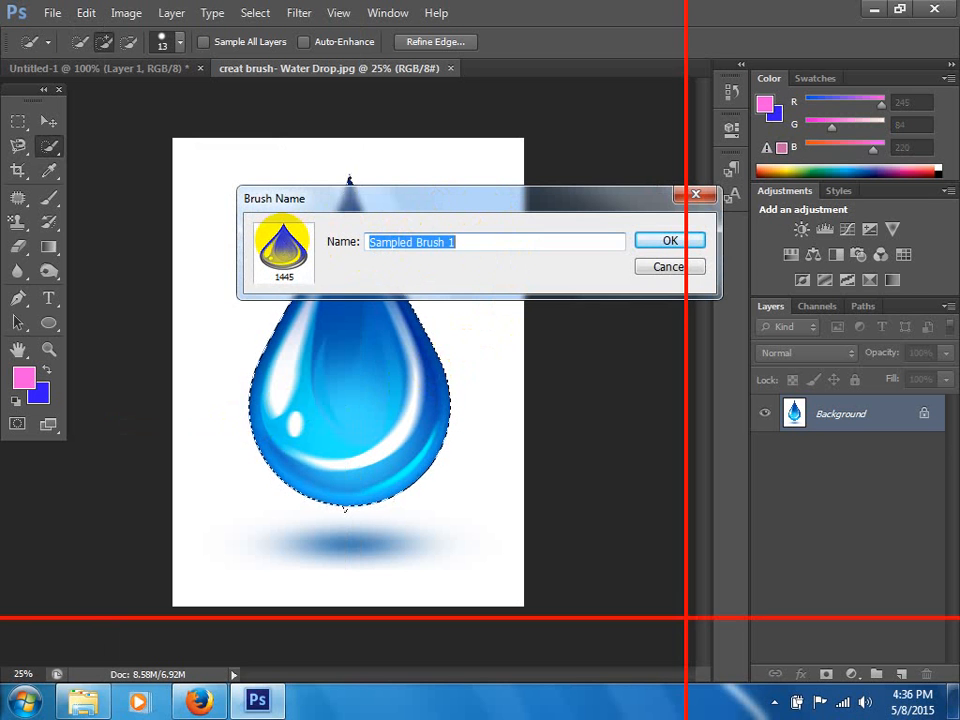
text(water dr)
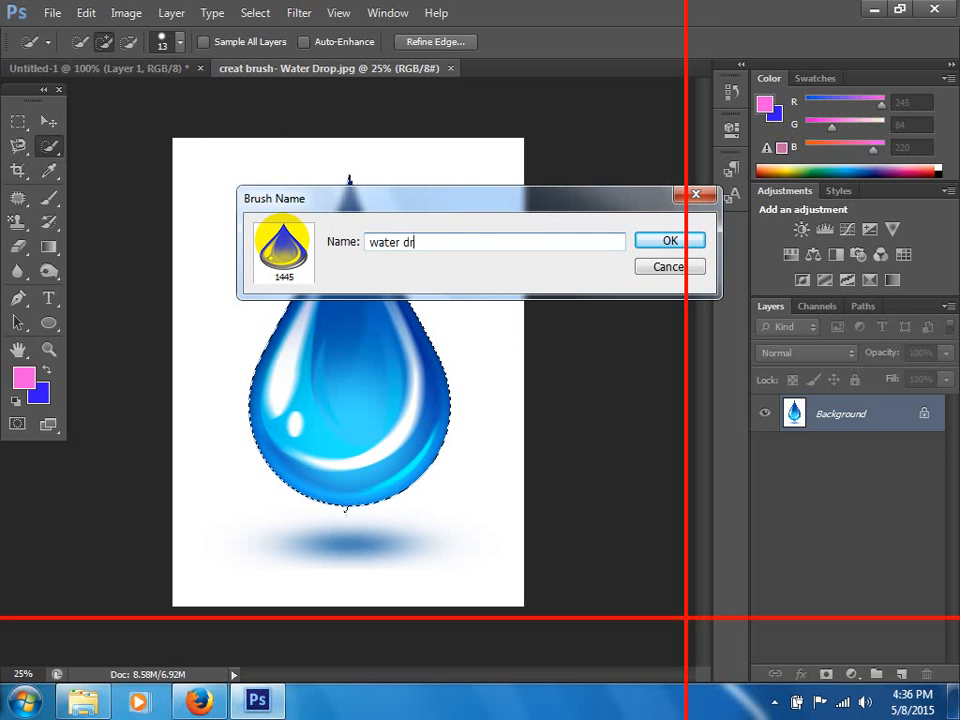
text(op)
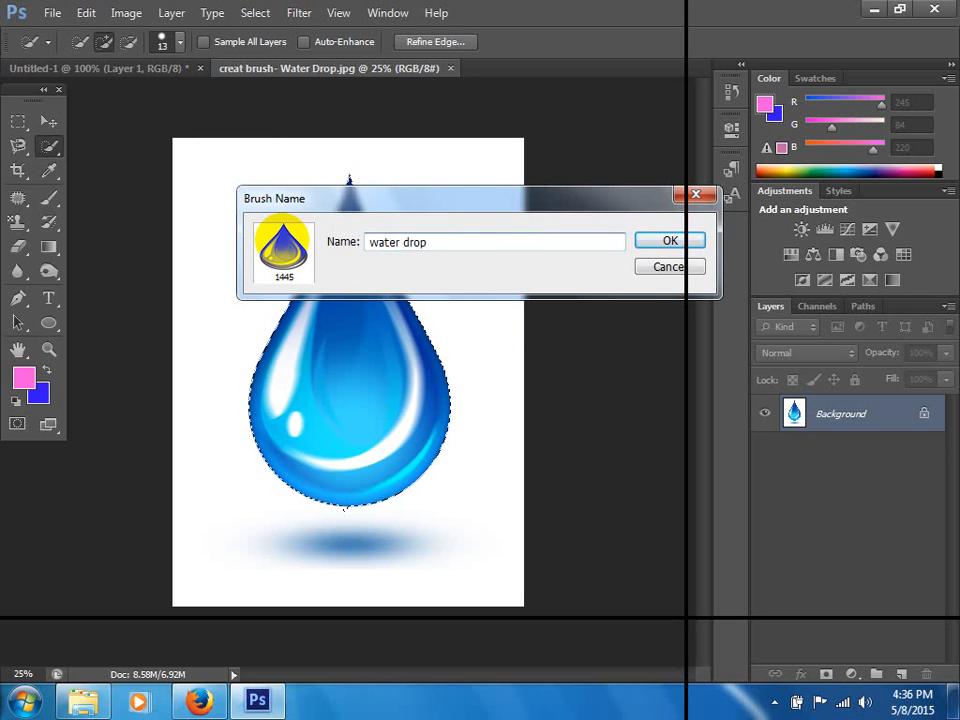
click(667, 244)
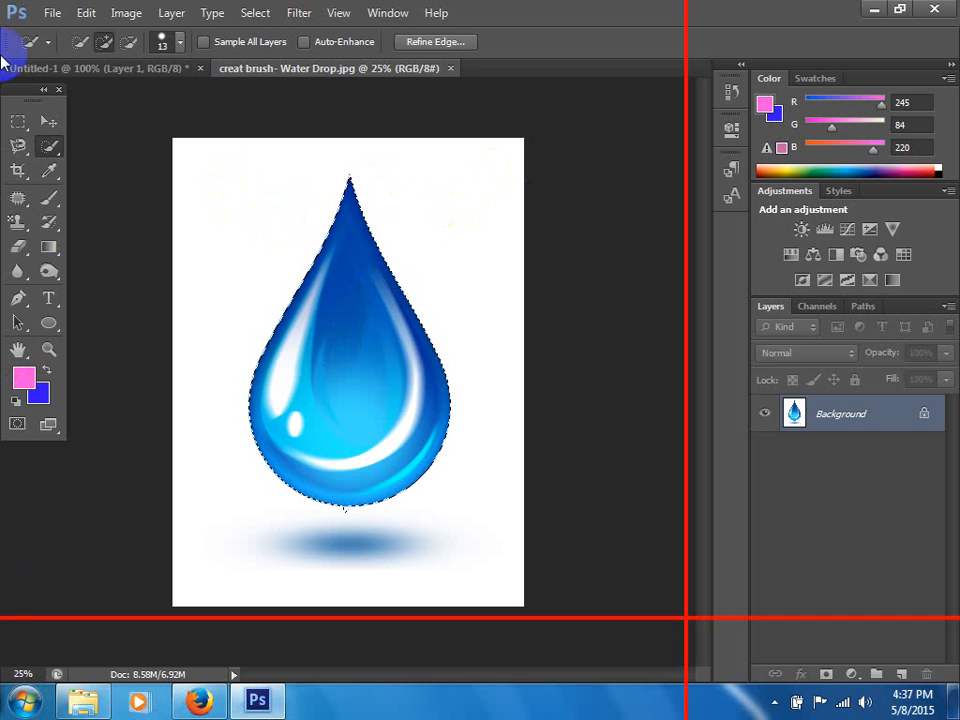
click(139, 68)
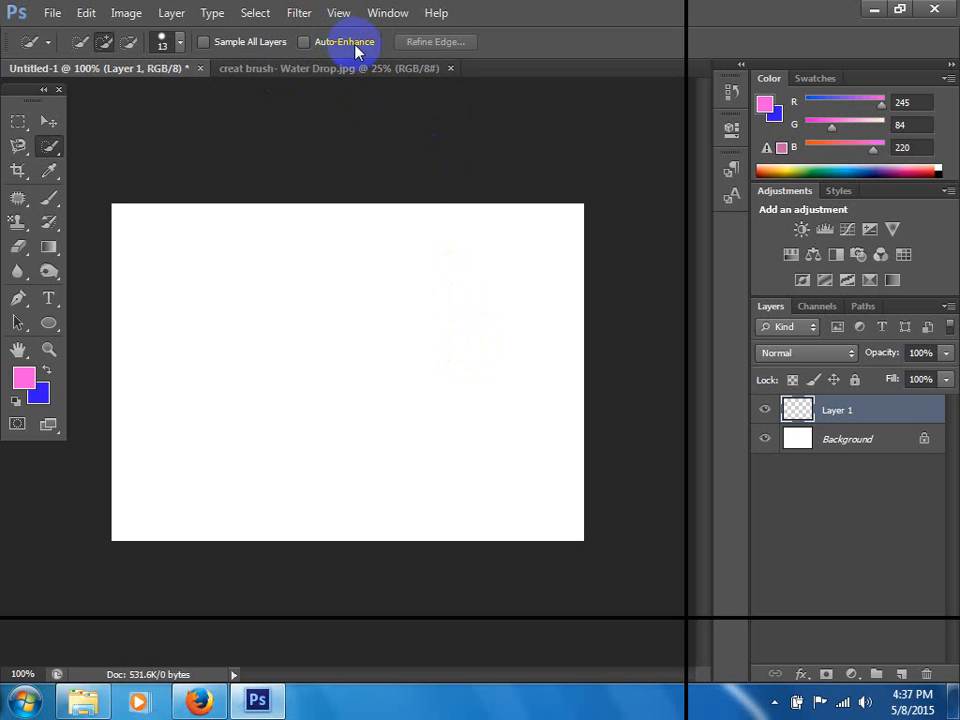
In the Untitled-1 document, activate the Brush tool and choose the custom 1445 px water drop tip
click(290, 75)
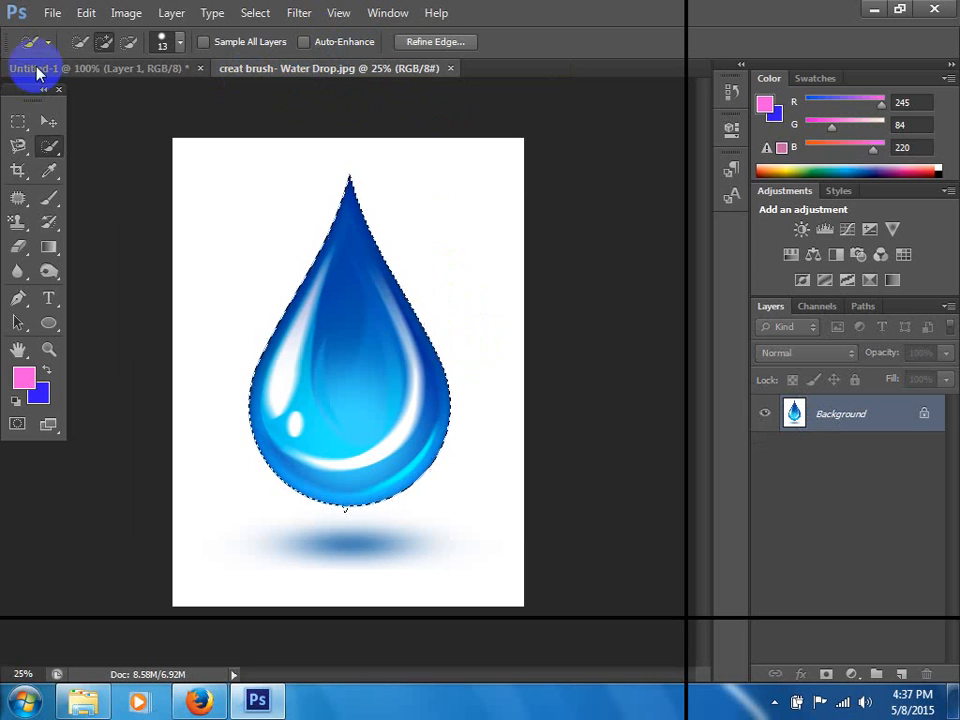
click(58, 70)
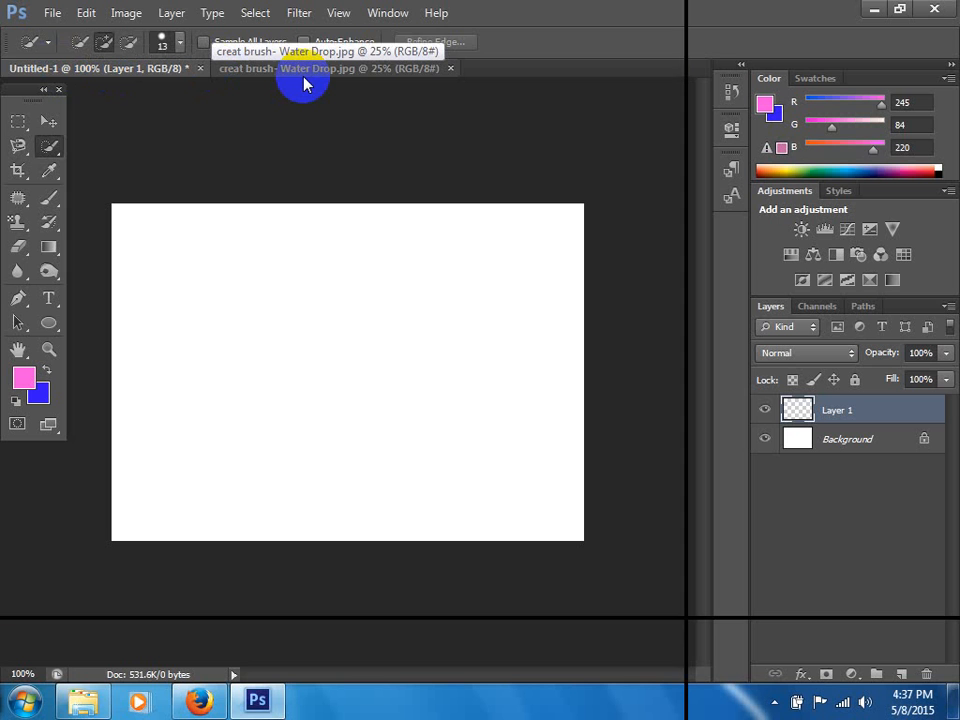
click(52, 199)
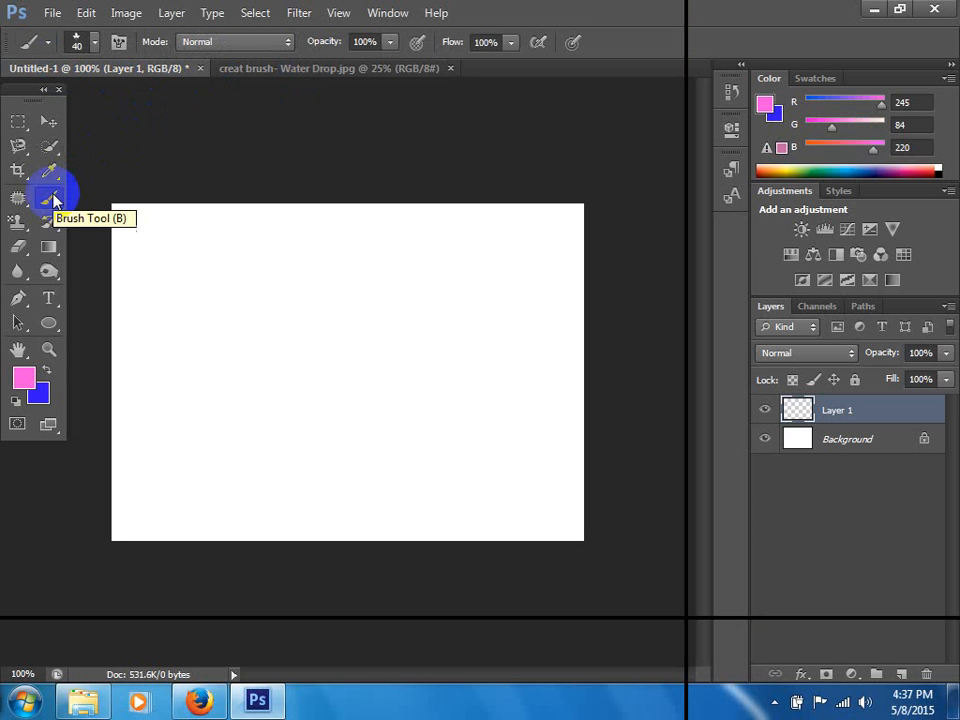
click(94, 43)
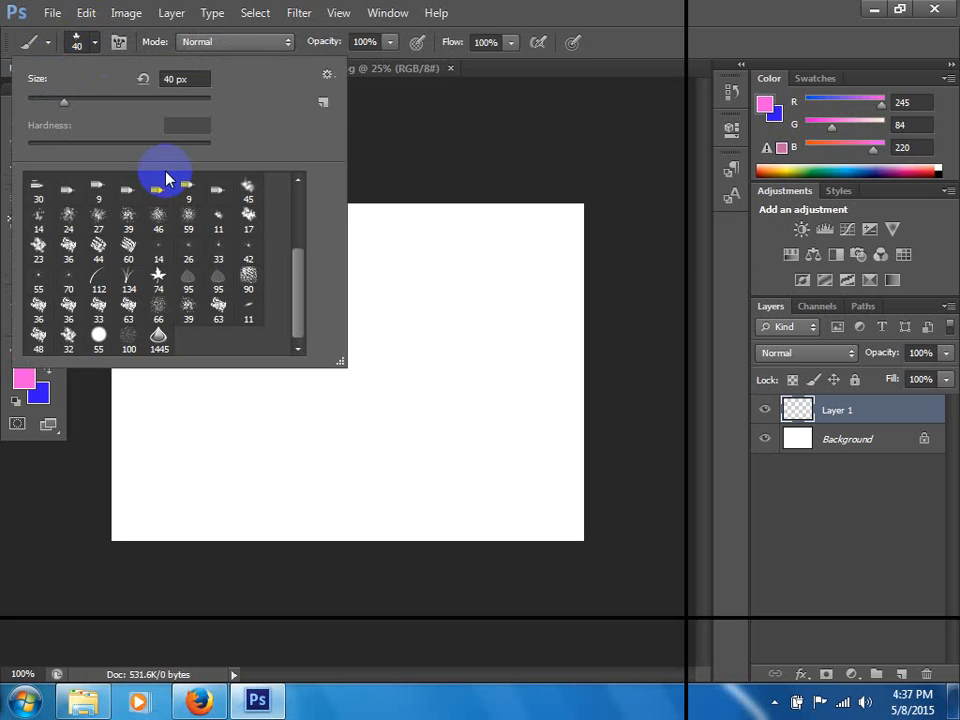
click(158, 340)
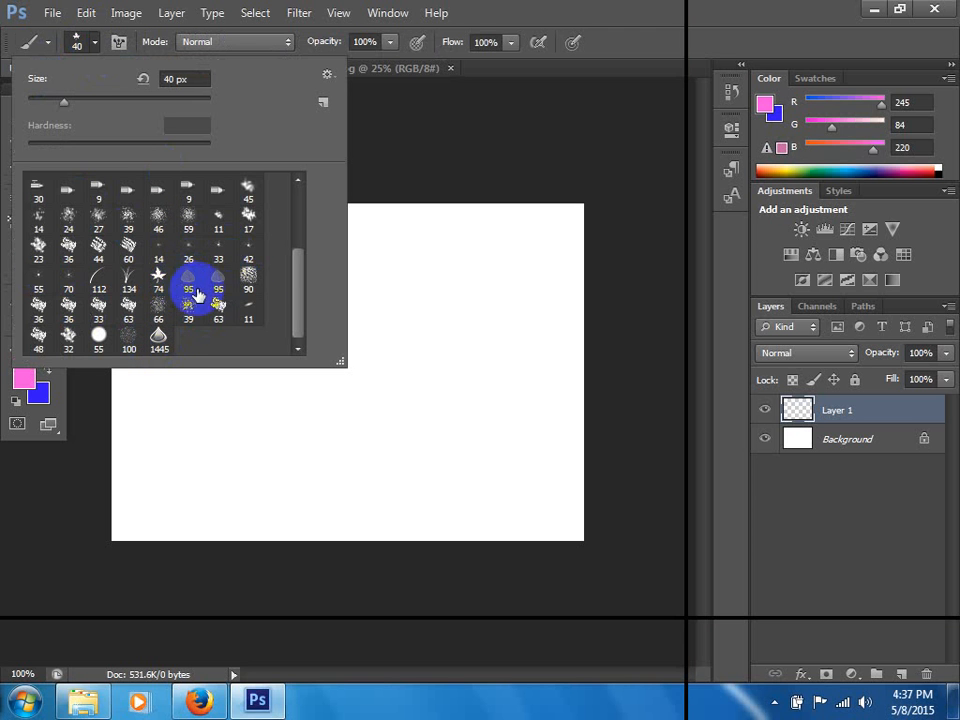
drag(300, 285, 306, 182)
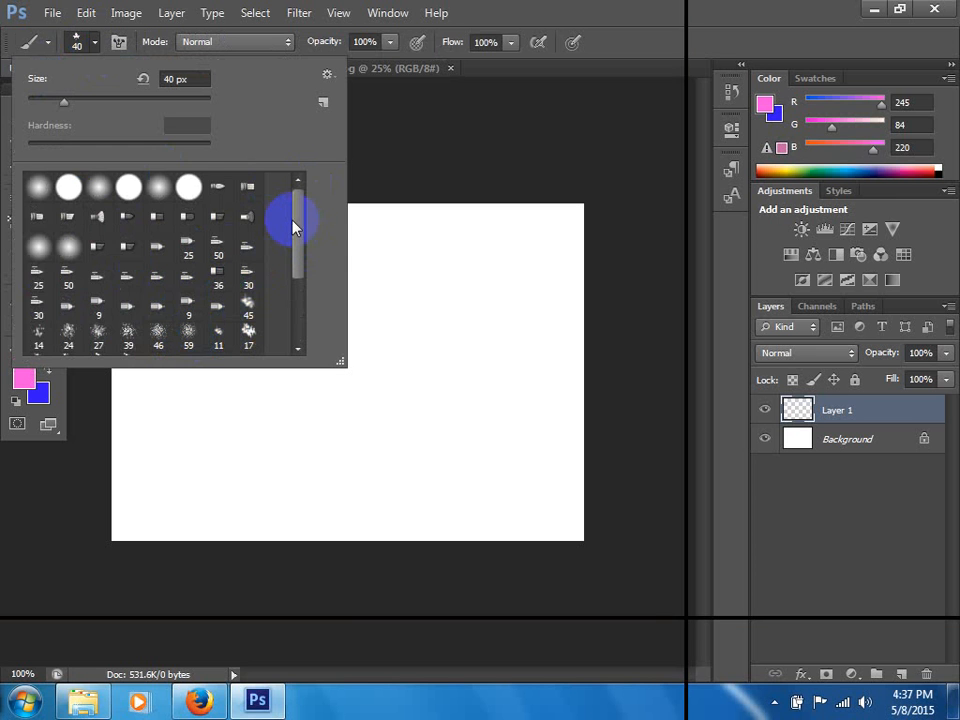
drag(300, 230, 300, 372)
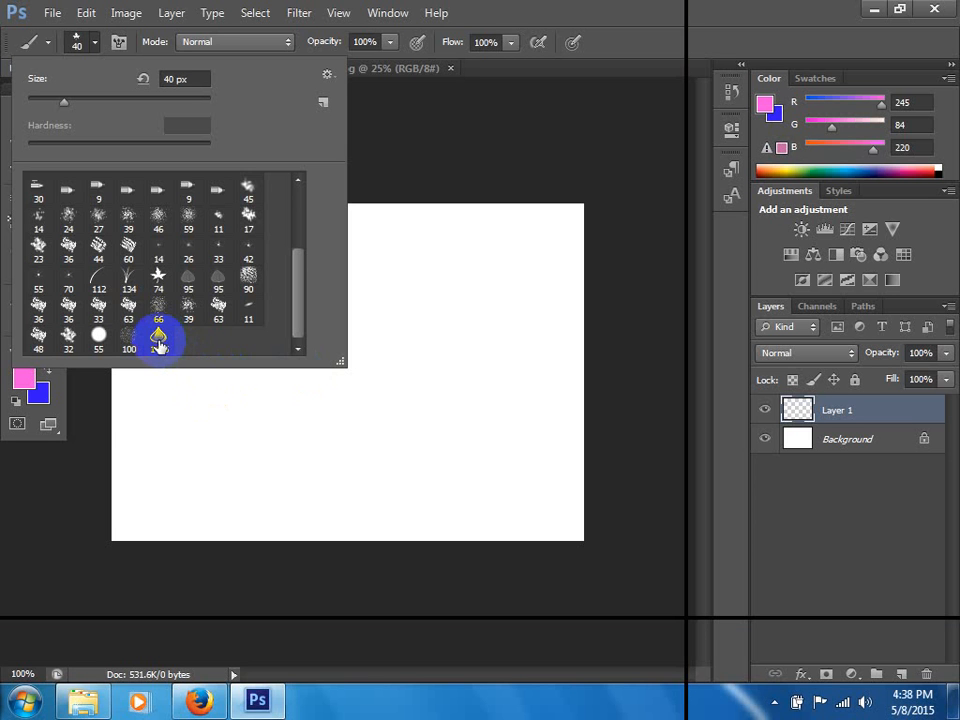
click(159, 340)
double_click(159, 340)
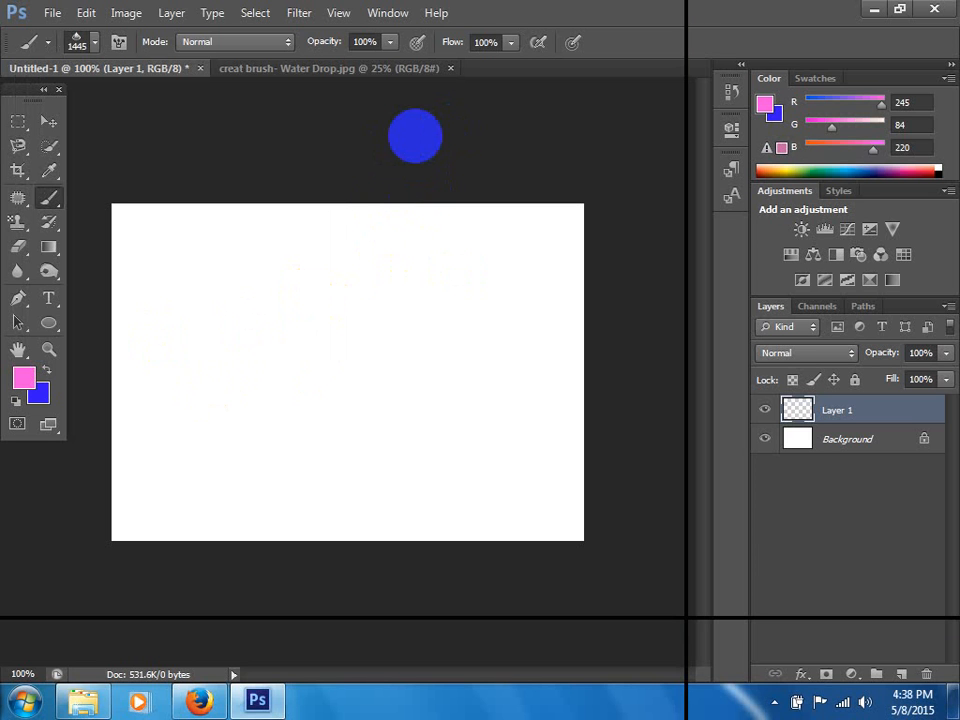
Reduce the water drop brush size to 200 px
key(bracketleft)
key(bracketleft)
key(bracketleft)
key(bracketleft)
key(bracketleft)
key(bracketleft)
key(bracketleft)
key(bracketleft)
key(bracketleft)
key(bracketleft)
key(bracketleft)
key(bracketleft)
key(bracketleft)
key(bracketleft)
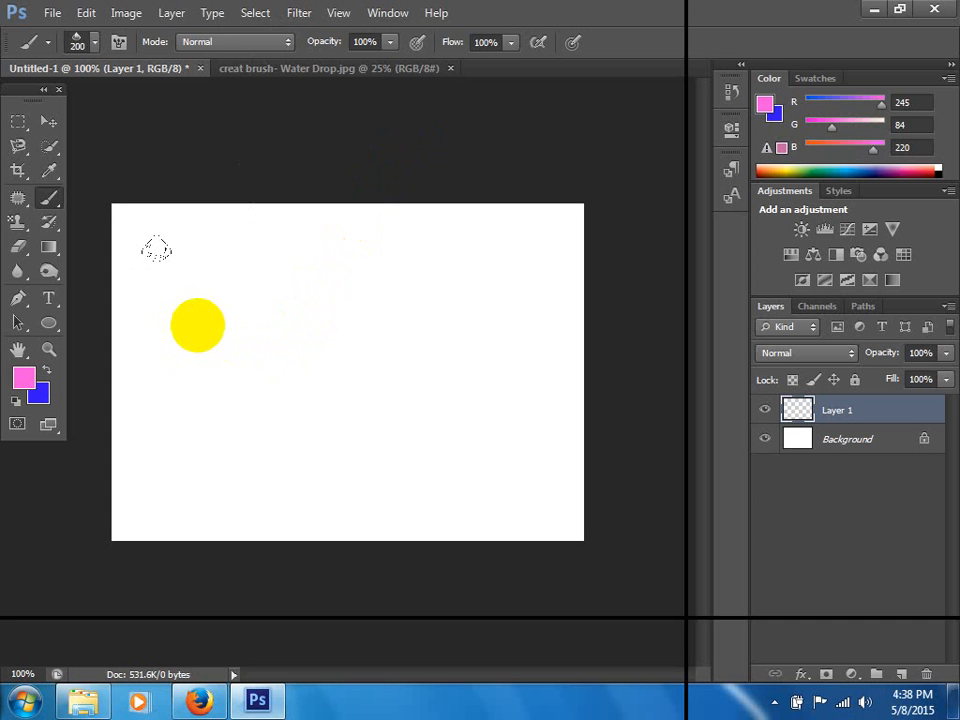
Stamp three separate pink water drops side by side on the canvas, and undo them
click(197, 322)
click(318, 322)
click(430, 322)
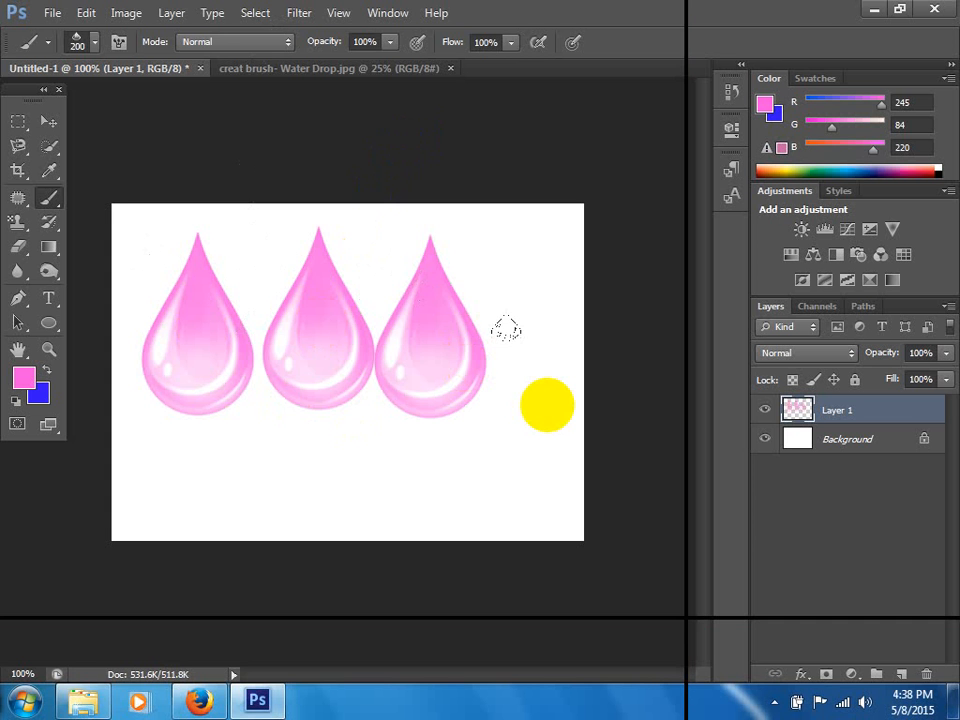
key(ctrl+alt+z)
key(ctrl+alt+z)
key(ctrl+alt+z)
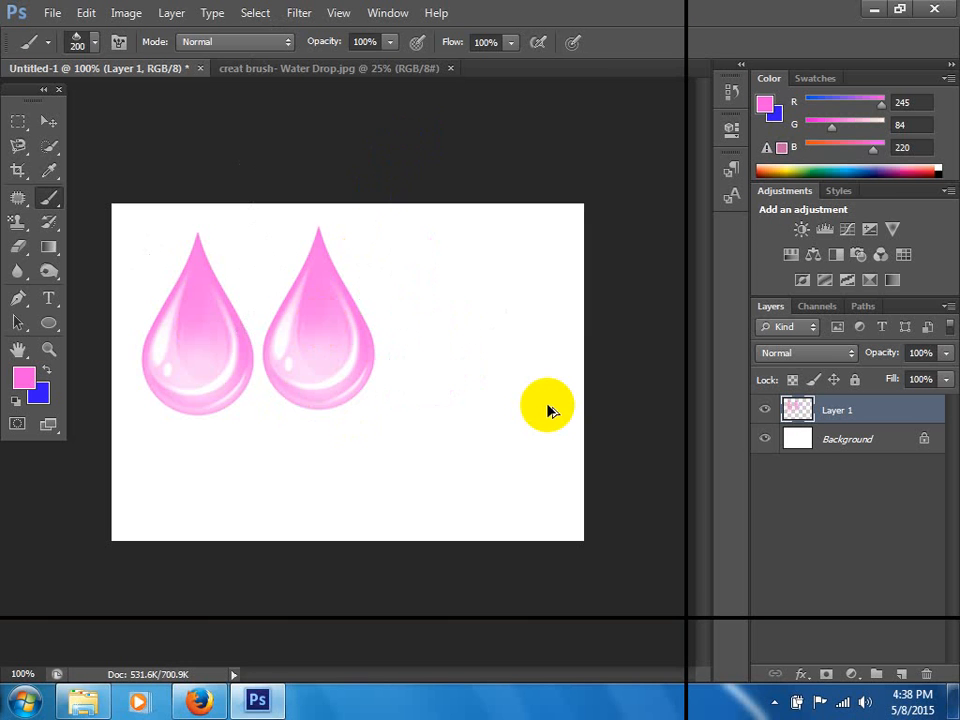
Paint one continuous pink stroke of overlapping drops across the canvas, and undo it
drag(201, 366, 385, 345)
drag(530, 313, 578, 262)
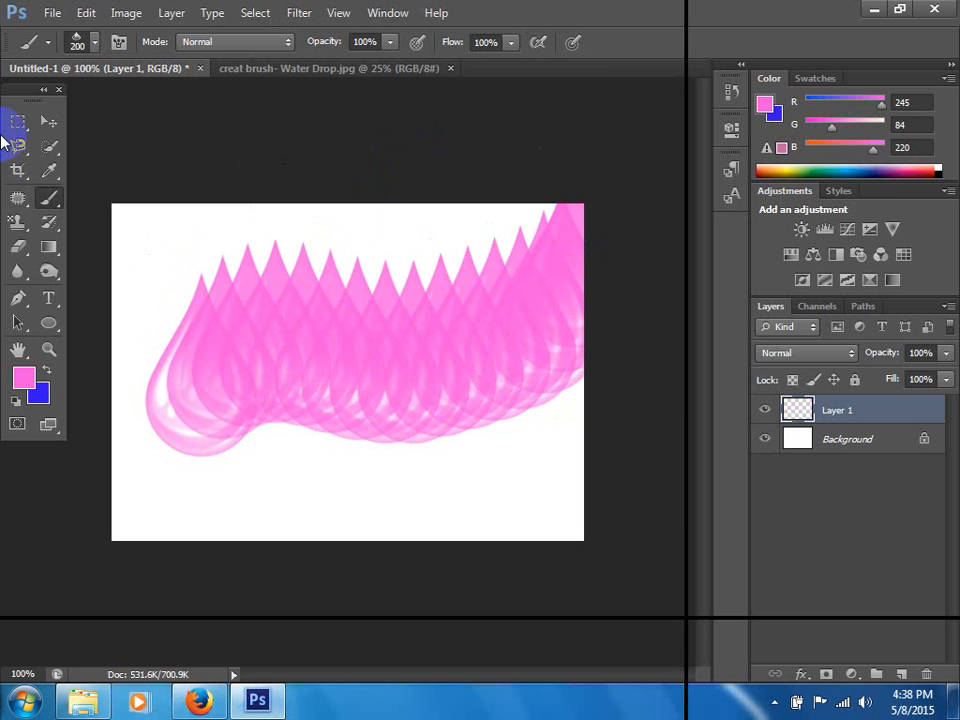
key(ctrl+alt+z)
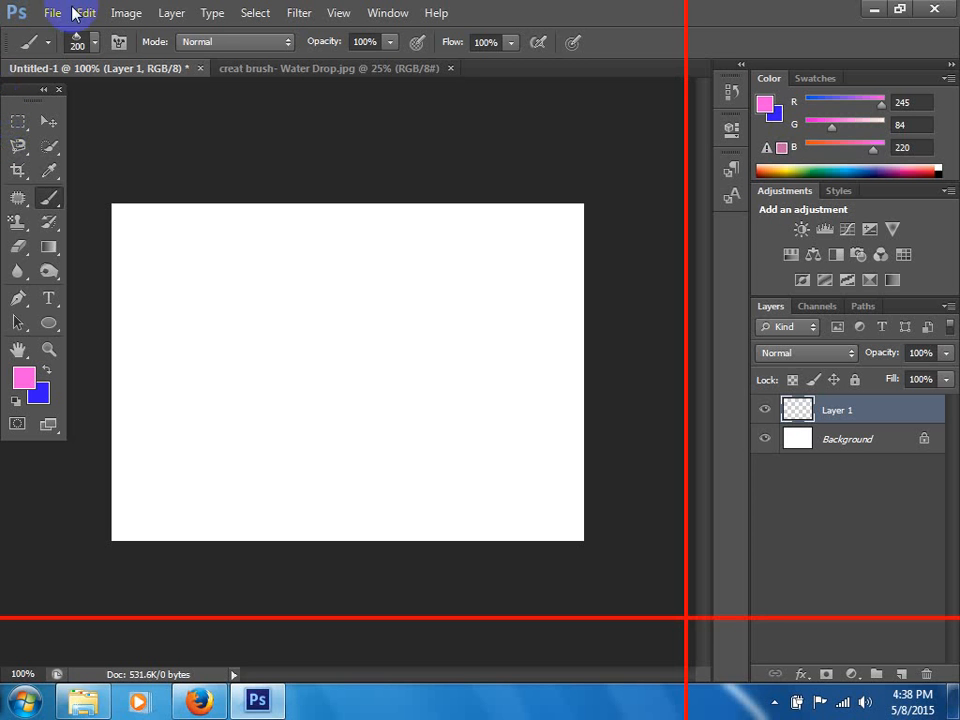
Show the brush settings, enable Scattering for the water drop brush, test it with a stroke, and undo that stroke
click(385, 13)
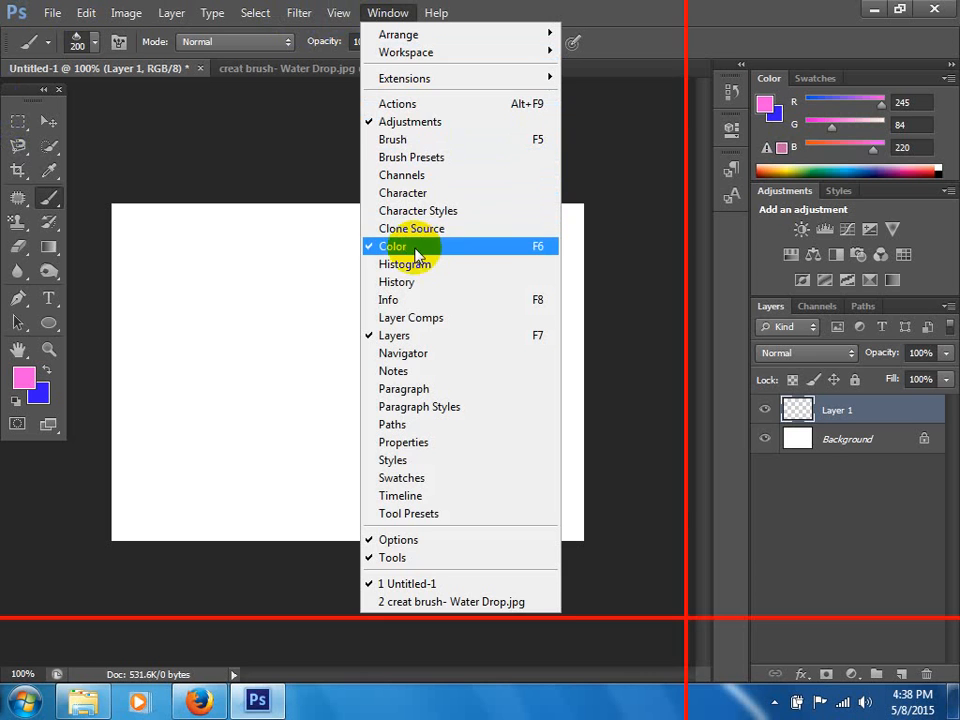
click(415, 146)
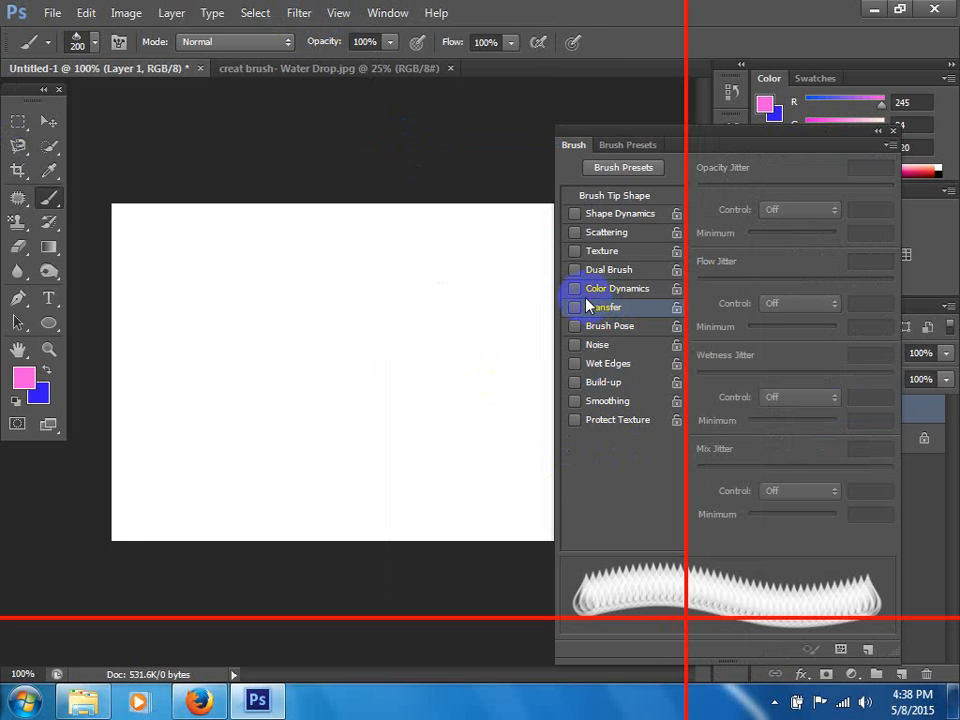
click(621, 231)
mouse_move(264, 369)
mouse_down()
mouse_move(365, 348)
mouse_move(476, 156)
mouse_up()
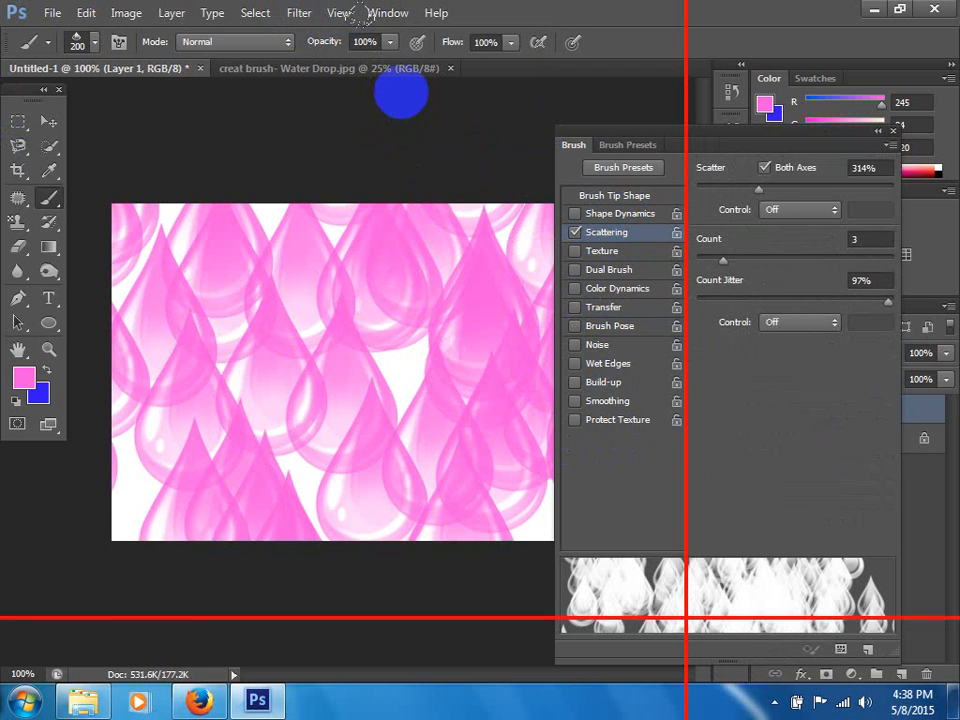
key(ctrl+z)
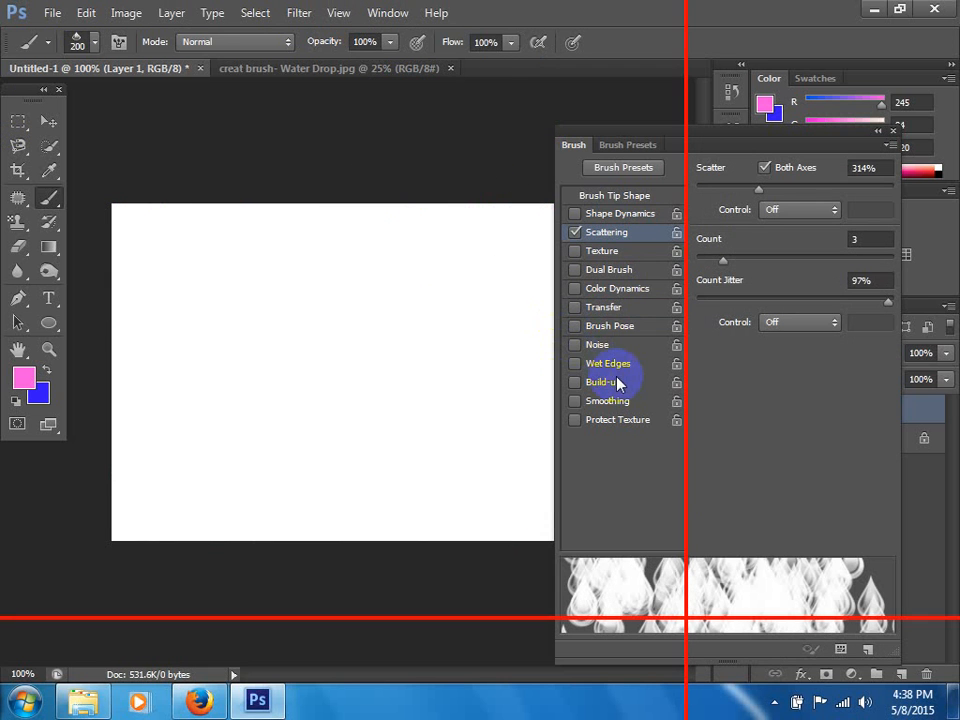
Enable Color Dynamics for the brush, test it with a stroke of multicolored drops, and delete Layer 1 with the painted drops
click(577, 290)
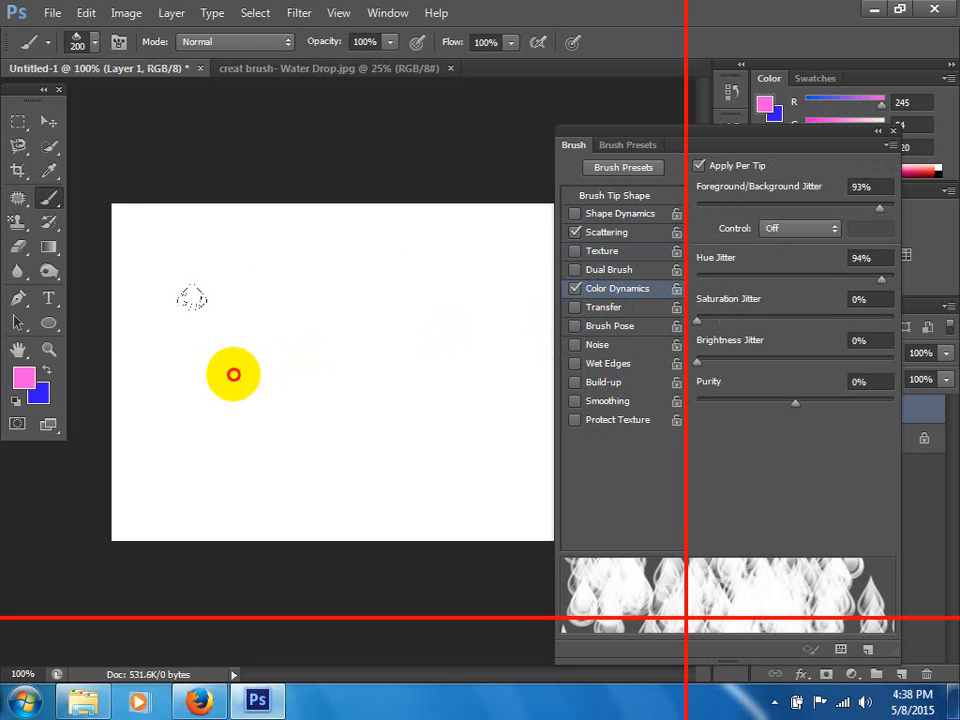
drag(231, 375, 347, 176)
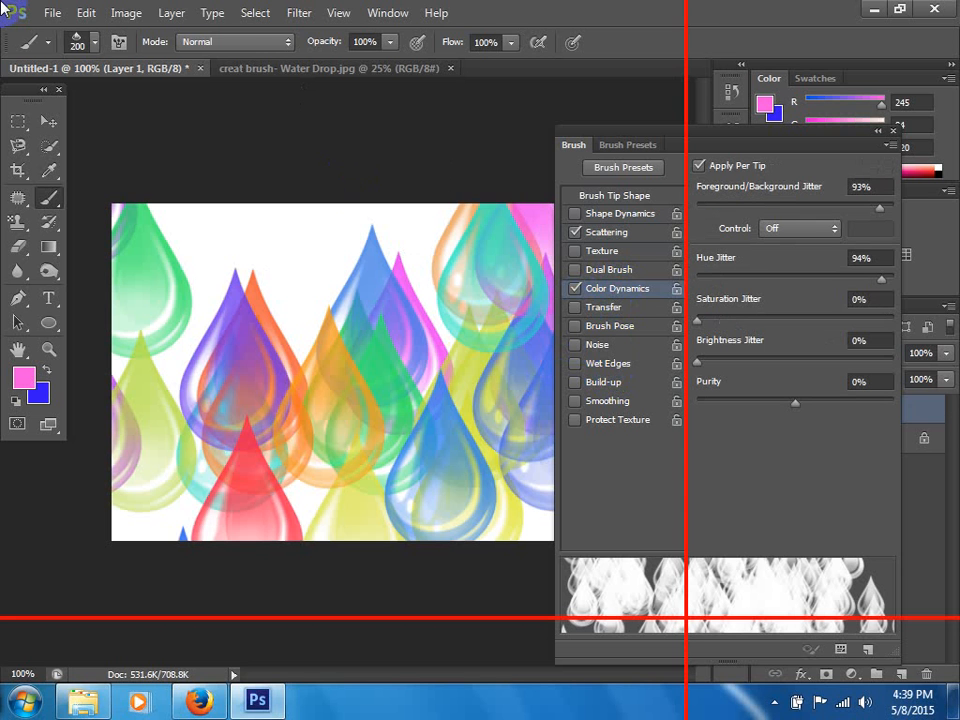
key(ctrl+a)
key(Delete)
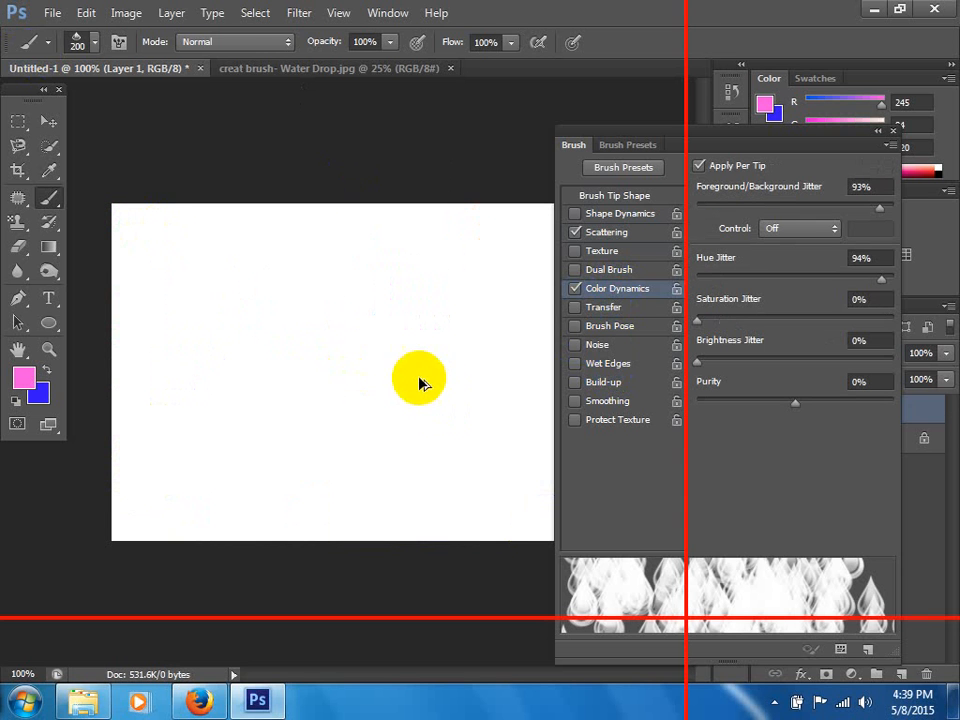
key(Delete)
Reduce the brush size to 70 px, test it with a stroke of small multicolored drops, and undo that stroke
key(bracketleft)
key(bracketleft)
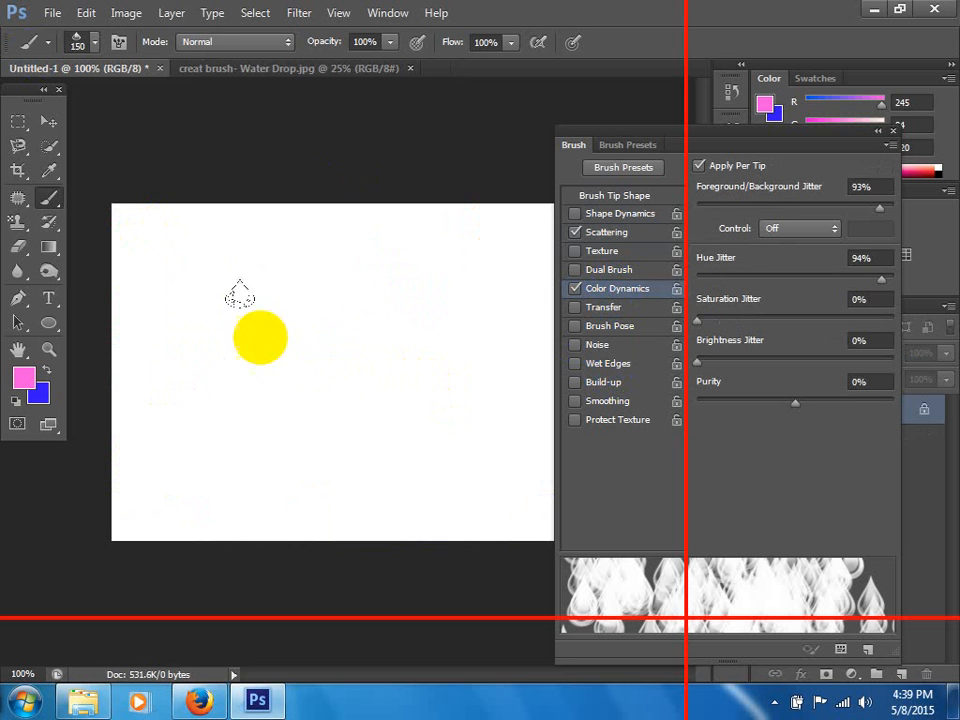
key(bracketleft)
key(bracketleft)
key(bracketleft)
key(bracketleft)
key(bracketleft)
drag(166, 318, 508, 238)
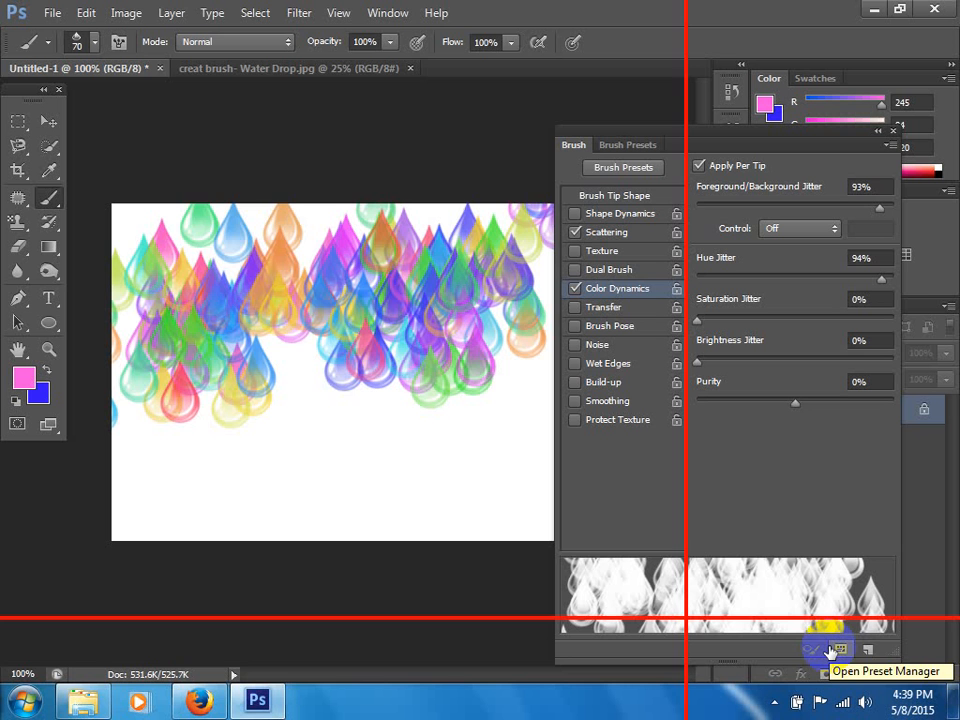
key(ctrl+z)
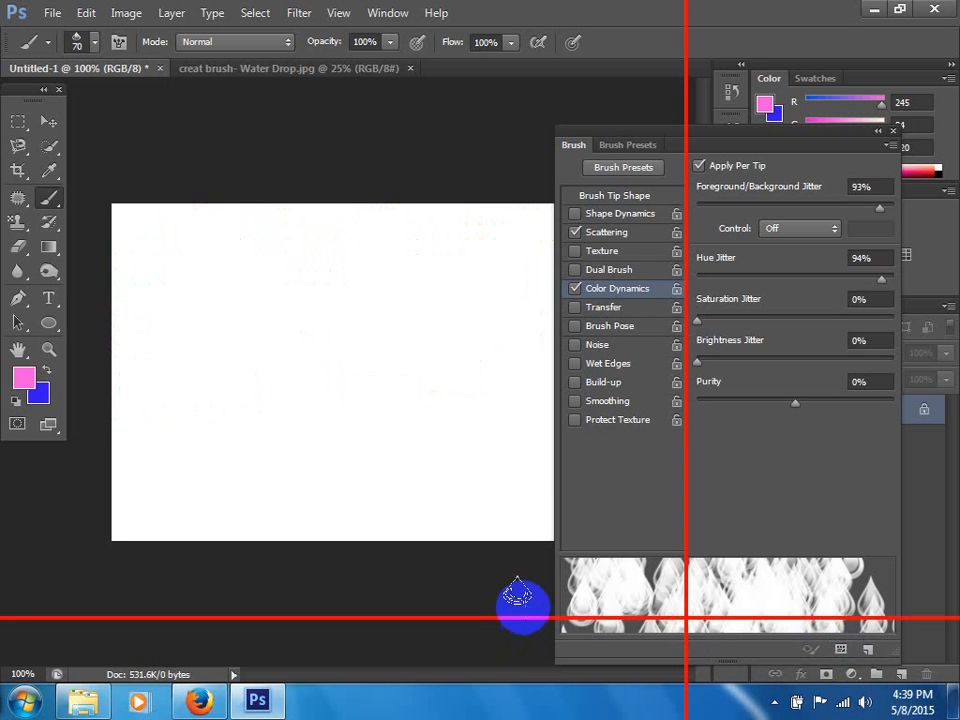
Set the background color to black (000000), add a new layer, and fill it with that color
click(36, 392)
click(427, 445)
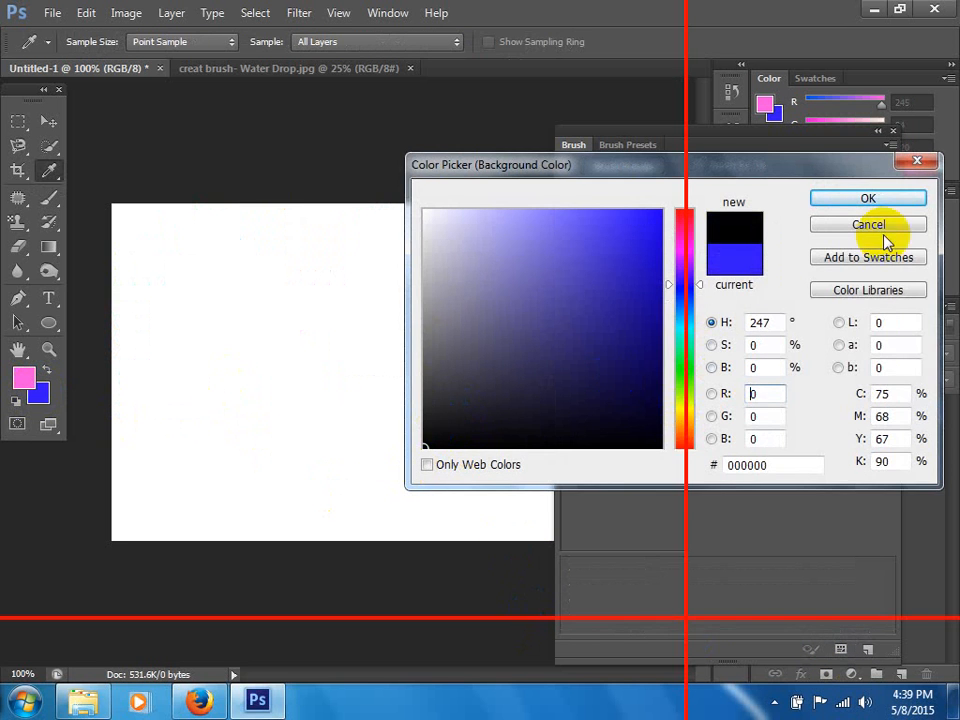
click(907, 199)
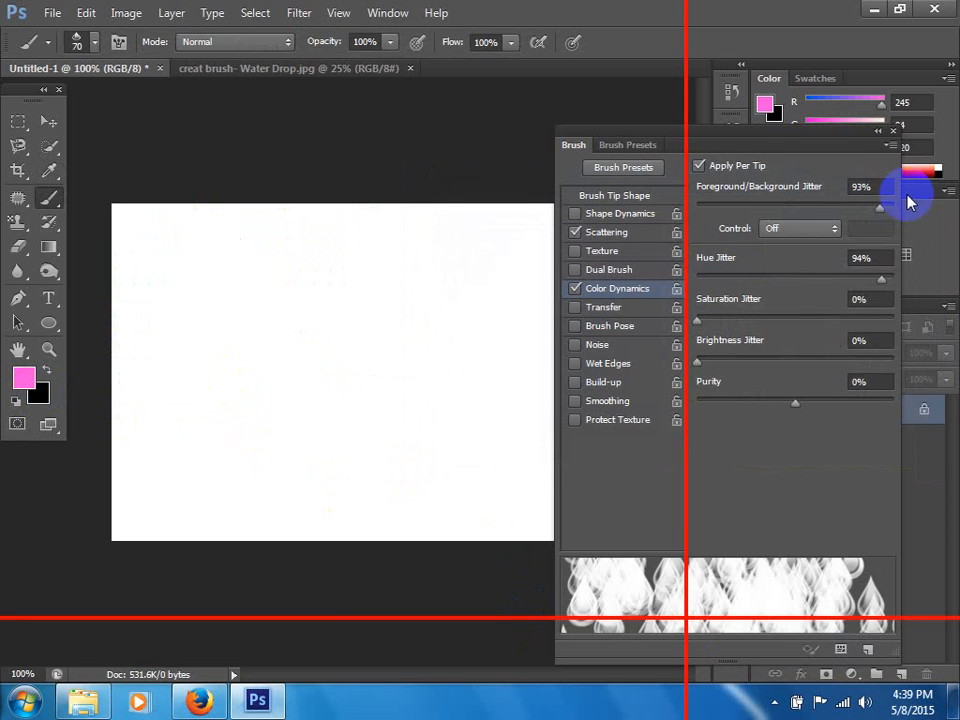
drag(735, 139, 702, 143)
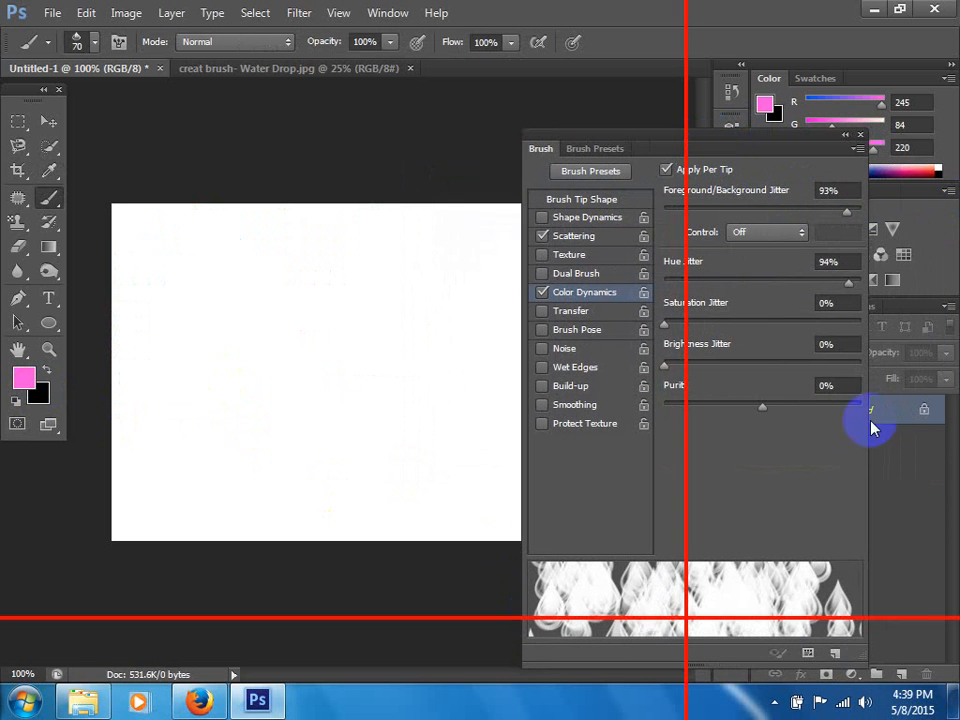
click(904, 673)
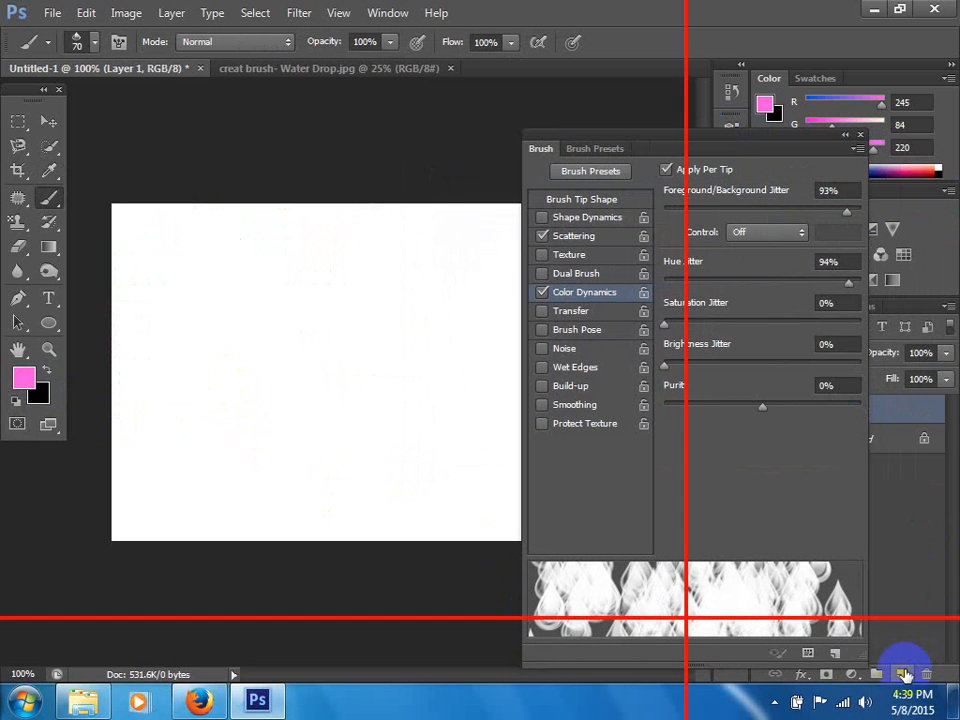
key(ctrl+BackSpace)
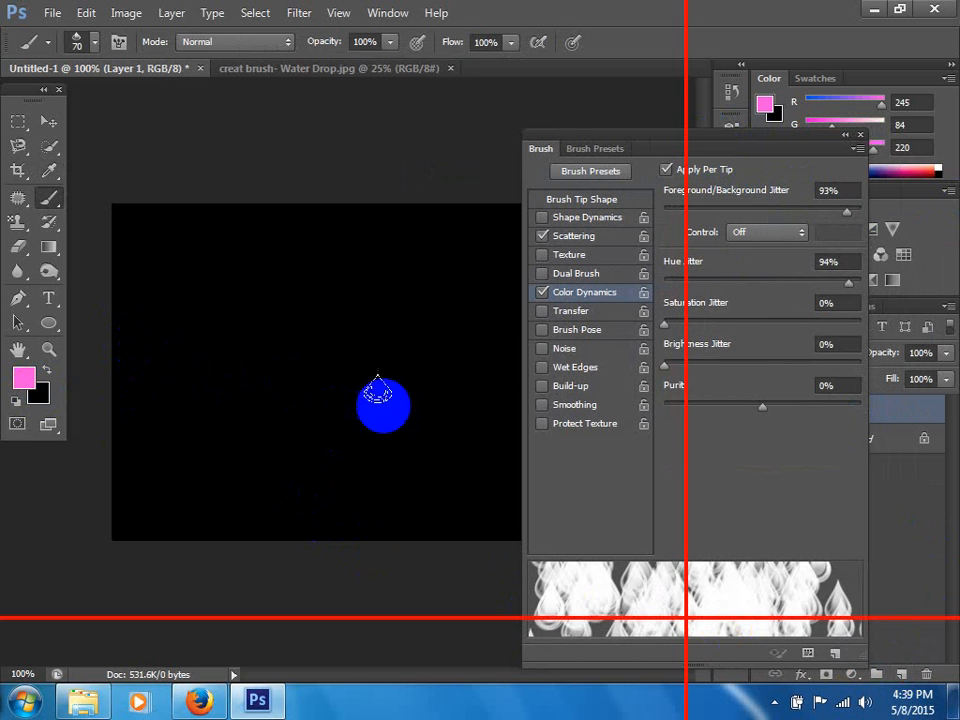
Add another layer above the black one and paint a stroke of scattered, multicolored water drops across its upper half
key(ctrl+shift+n)
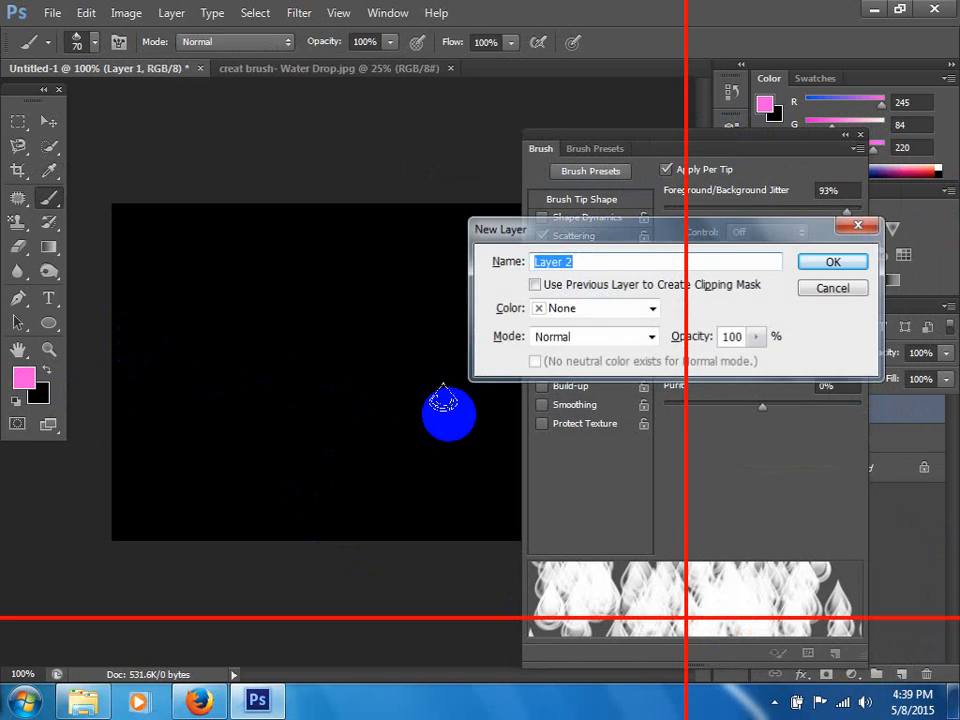
key(Return)
mouse_move(171, 358)
mouse_down()
mouse_move(429, 279)
mouse_move(475, 240)
mouse_up()
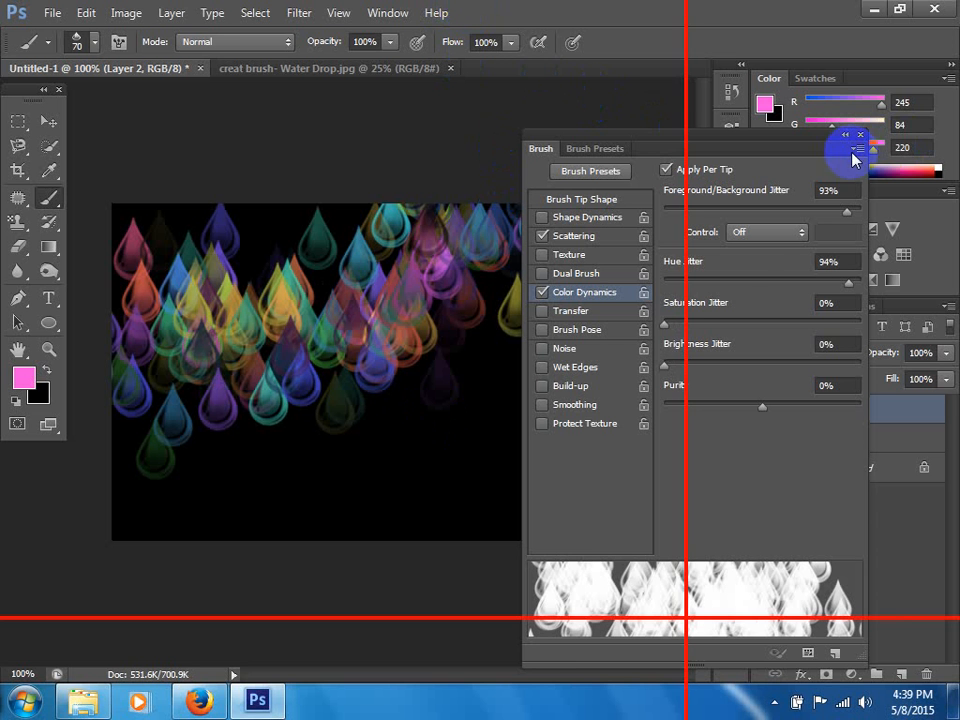
Move the Brush panel out of the way, and reset the Essentials workspace to its default layout
mouse_move(750, 146)
mouse_down()
mouse_move(793, 165)
mouse_move(786, 199)
mouse_move(771, 199)
mouse_up()
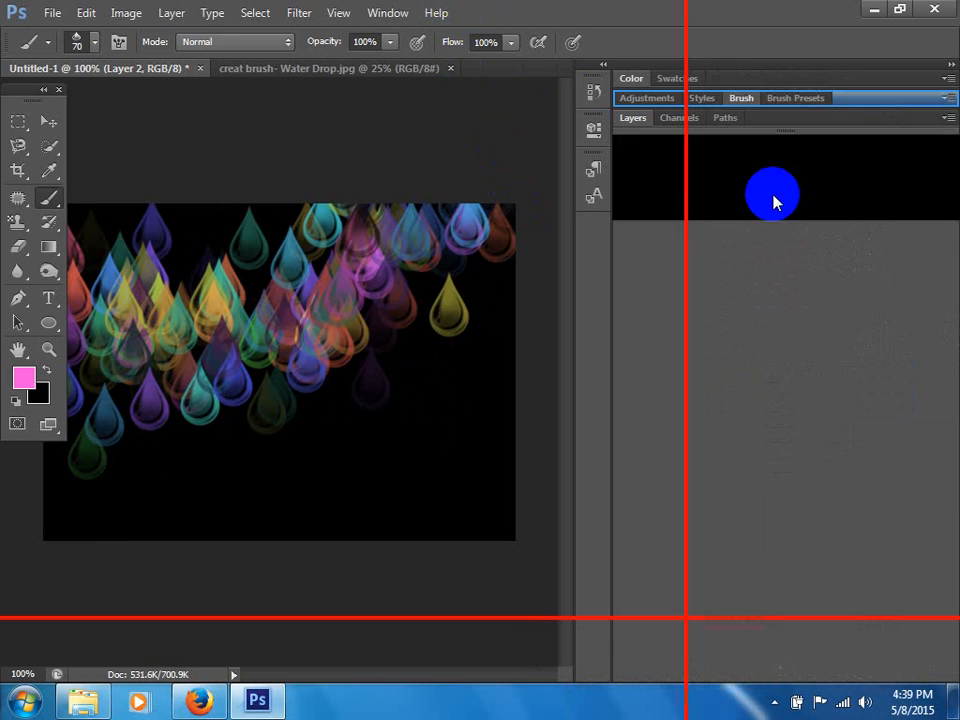
click(385, 12)
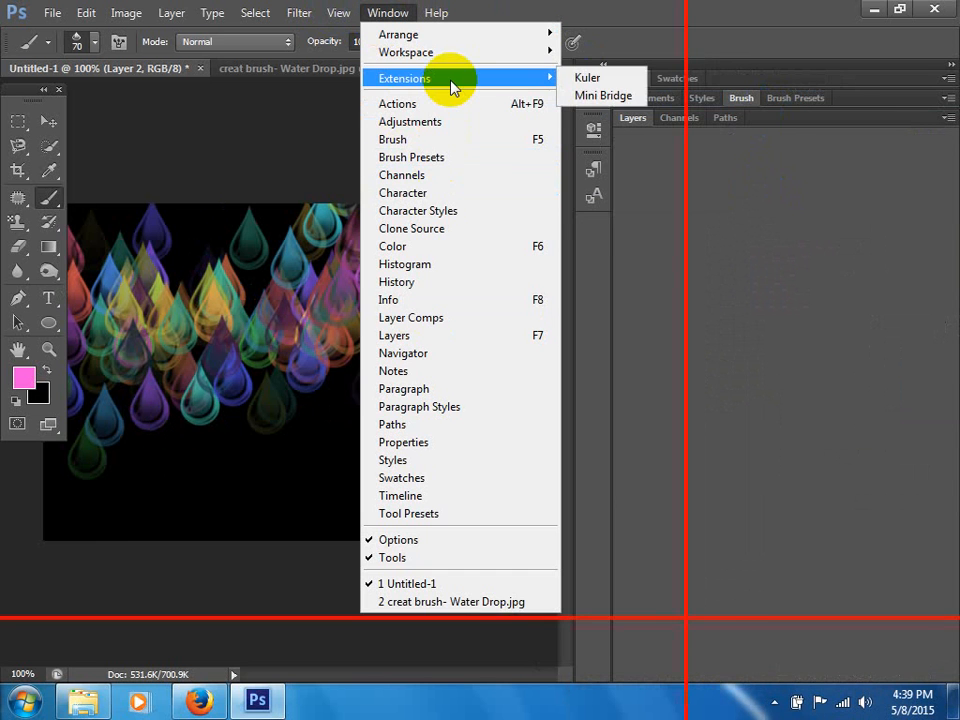
mouse_move(452, 60)
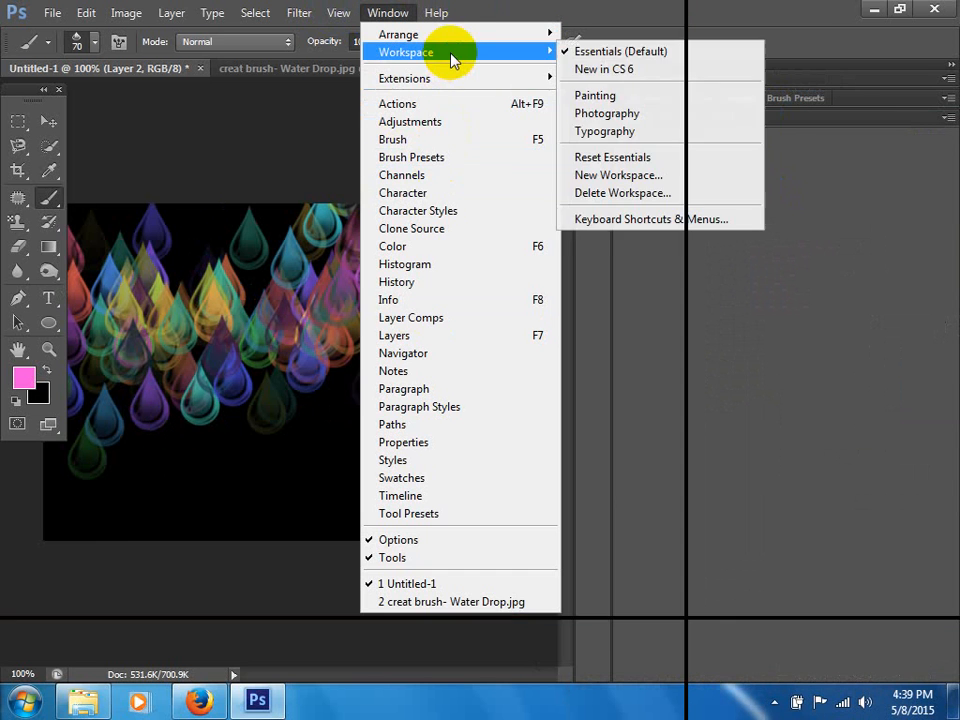
click(639, 156)
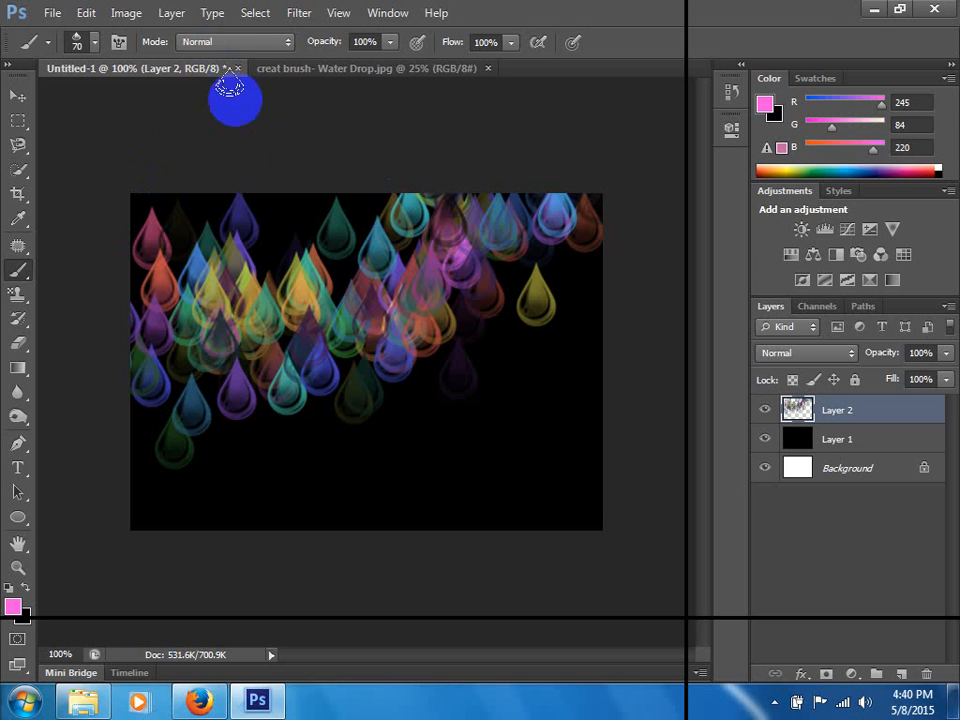
Close the Untitled-1 document without saving its changes
click(239, 69)
click(484, 274)
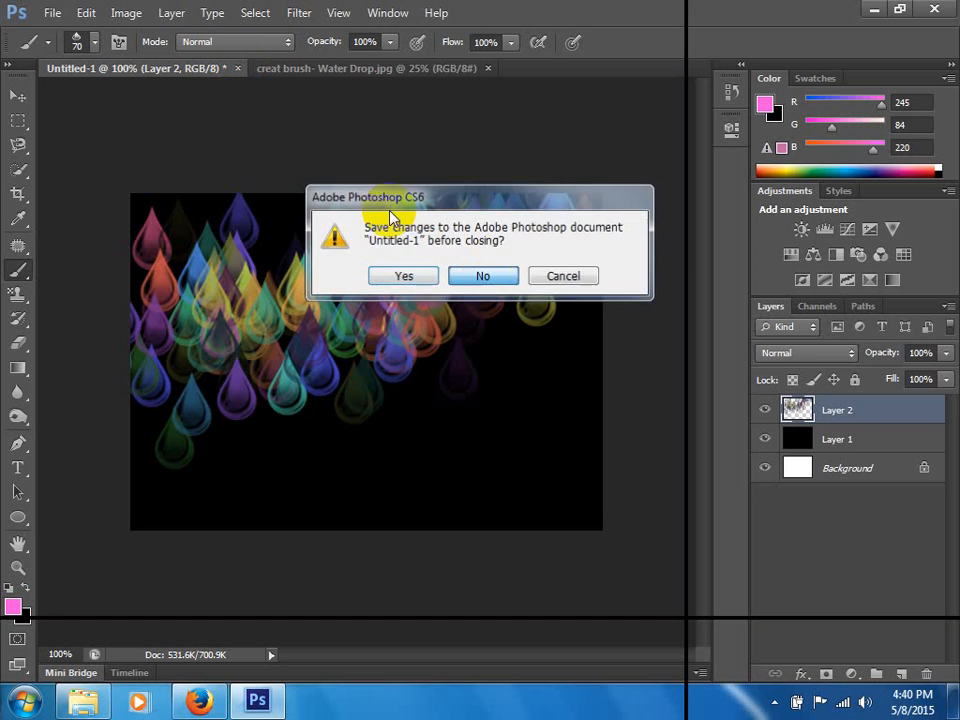
Close the remaining water drop image document and minimize Photoshop to reach the open Brush folder
click(279, 69)
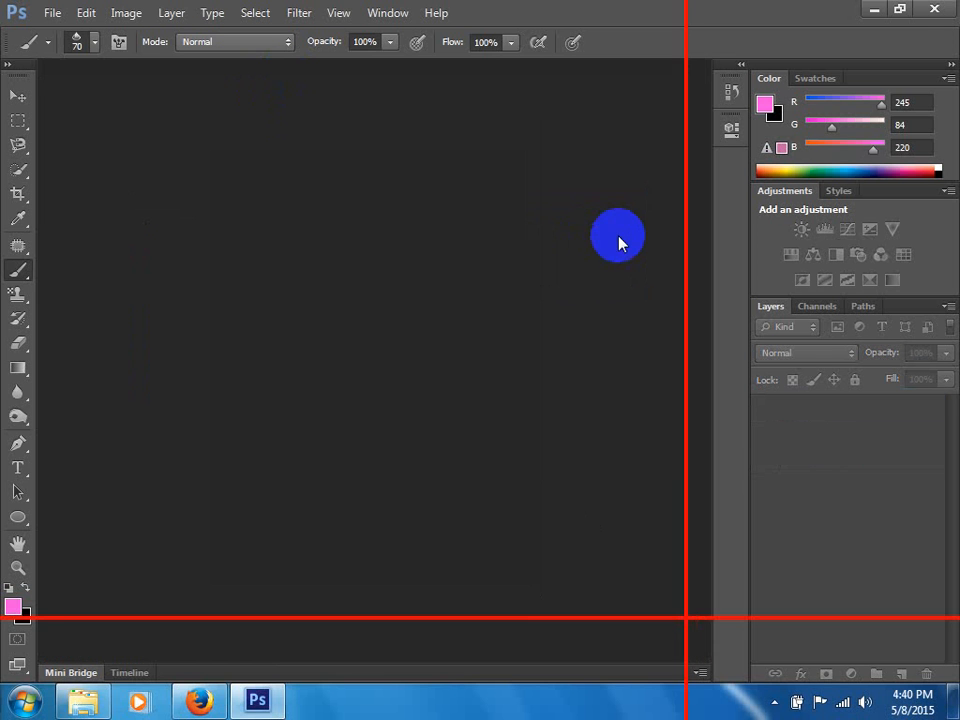
click(874, 12)
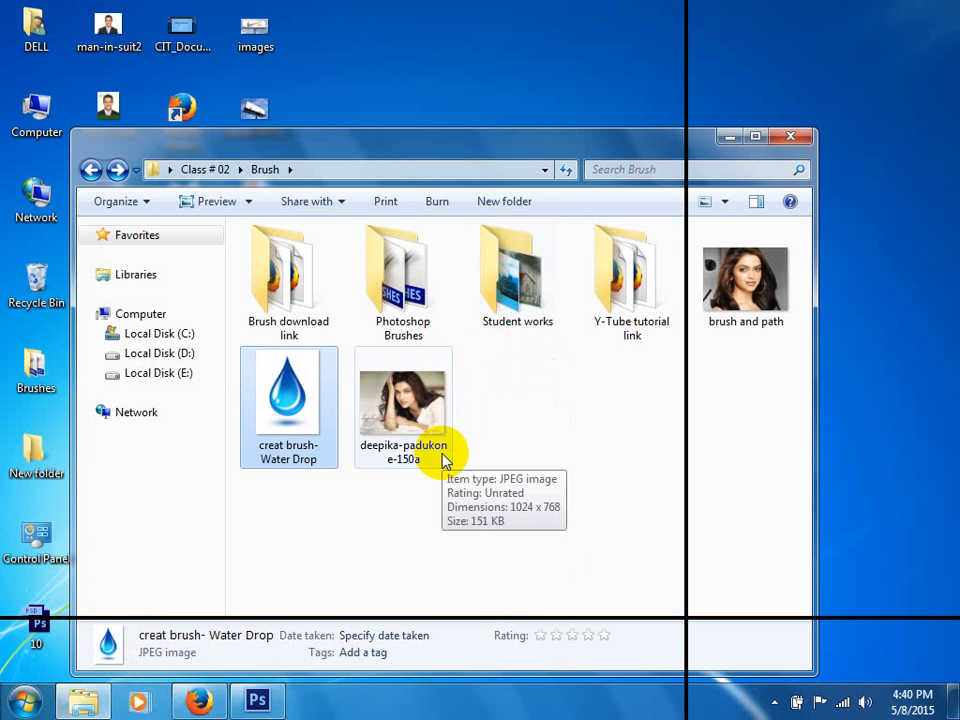
Open the first picture in the Student works folder and look through all the student brush artworks in turn, back to the first one
double_click(536, 300)
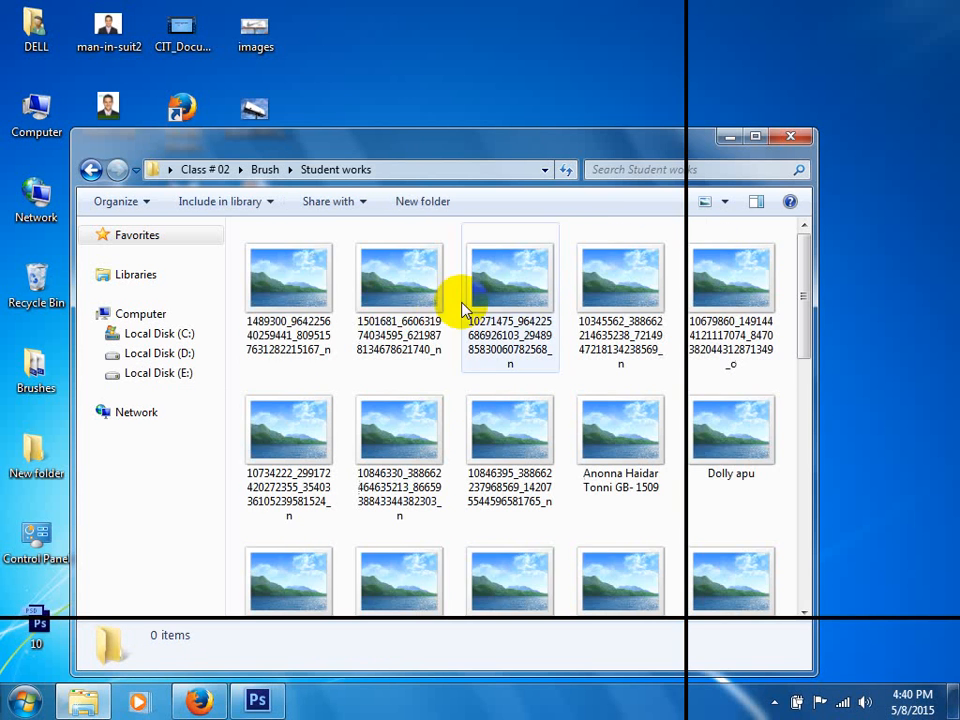
double_click(283, 300)
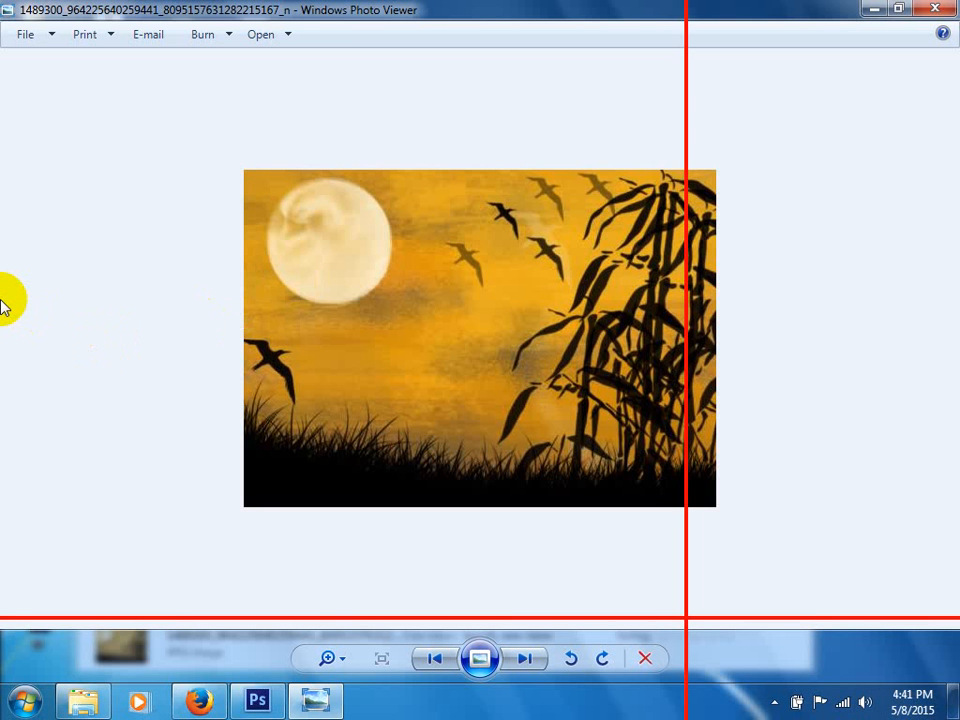
key(Right)
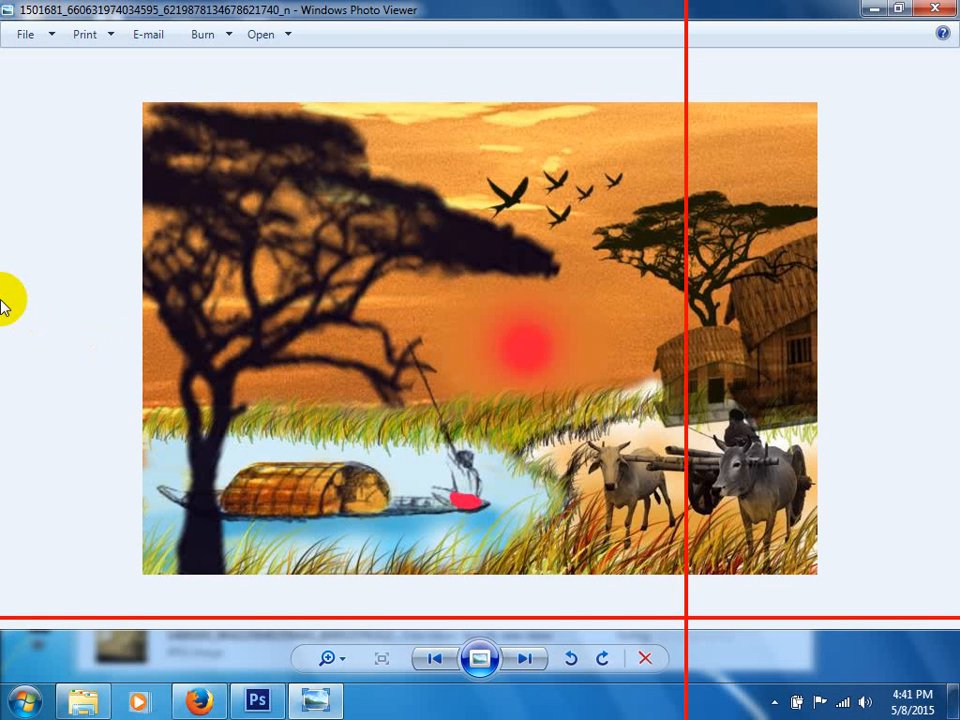
key(Right)
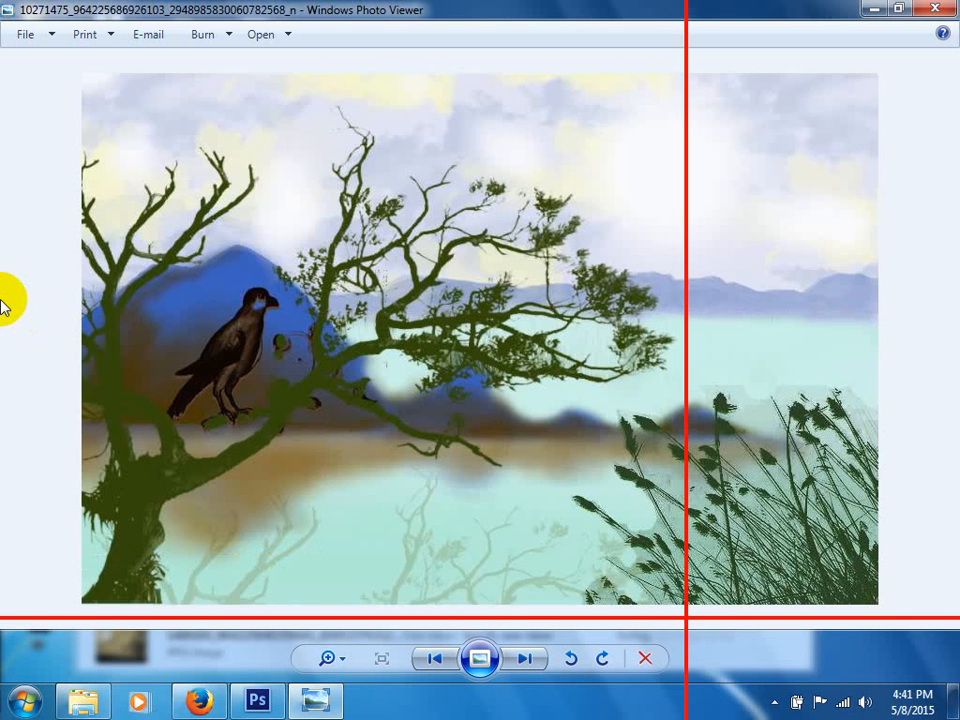
key(Right)
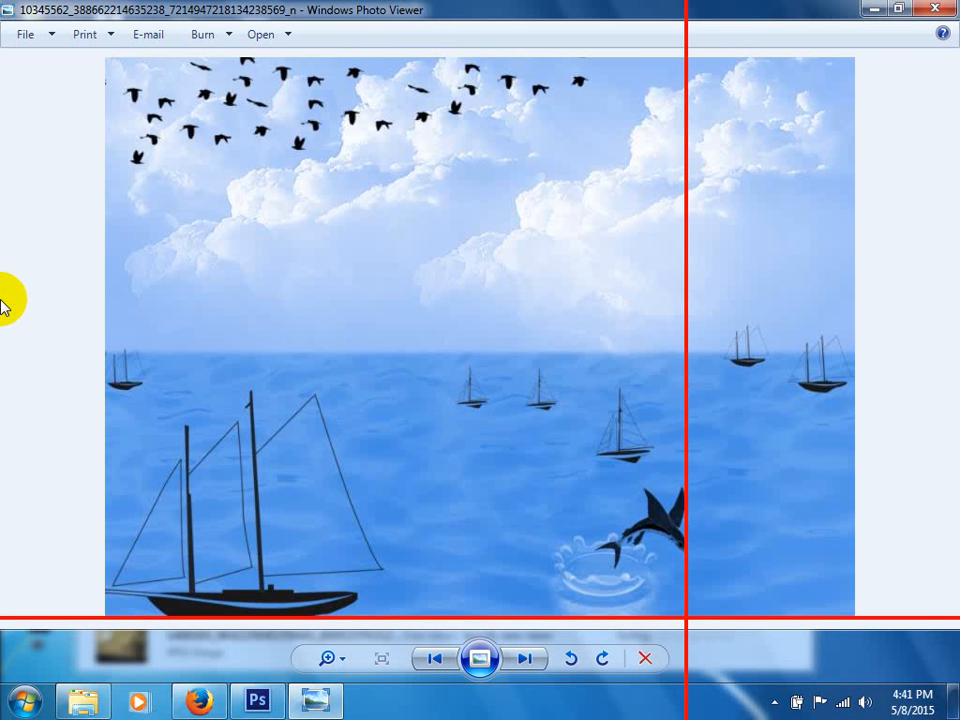
key(Right)
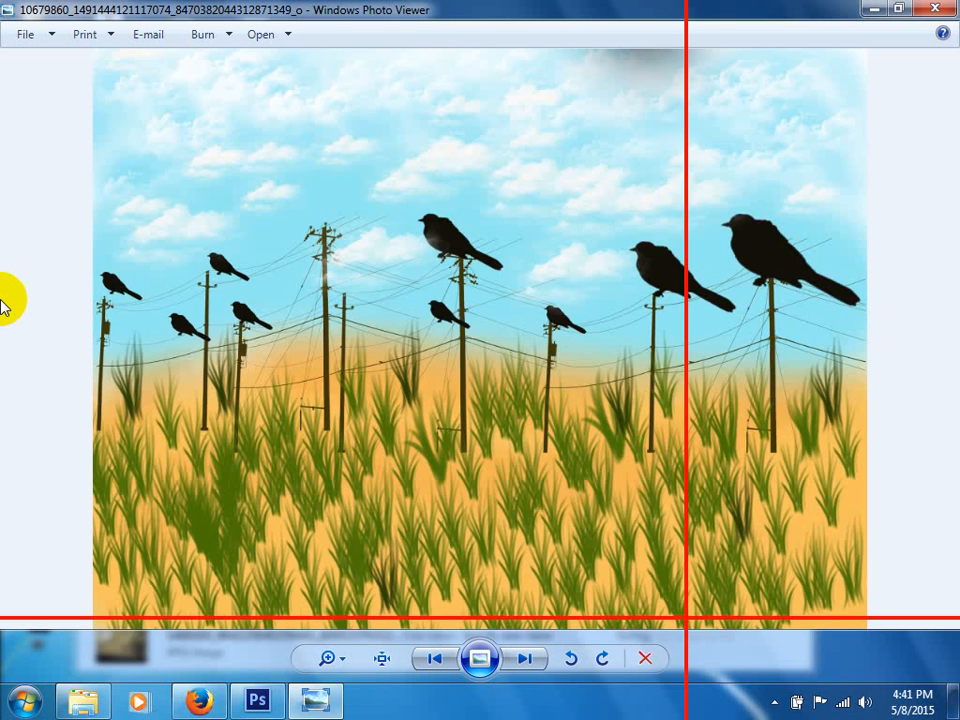
key(Right)
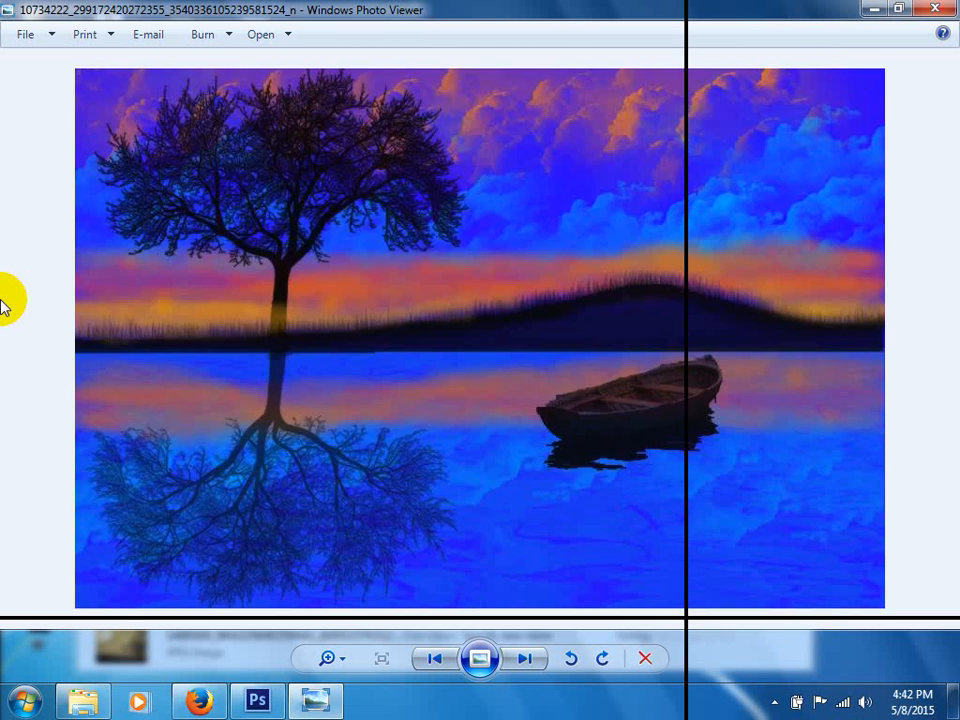
key(Right)
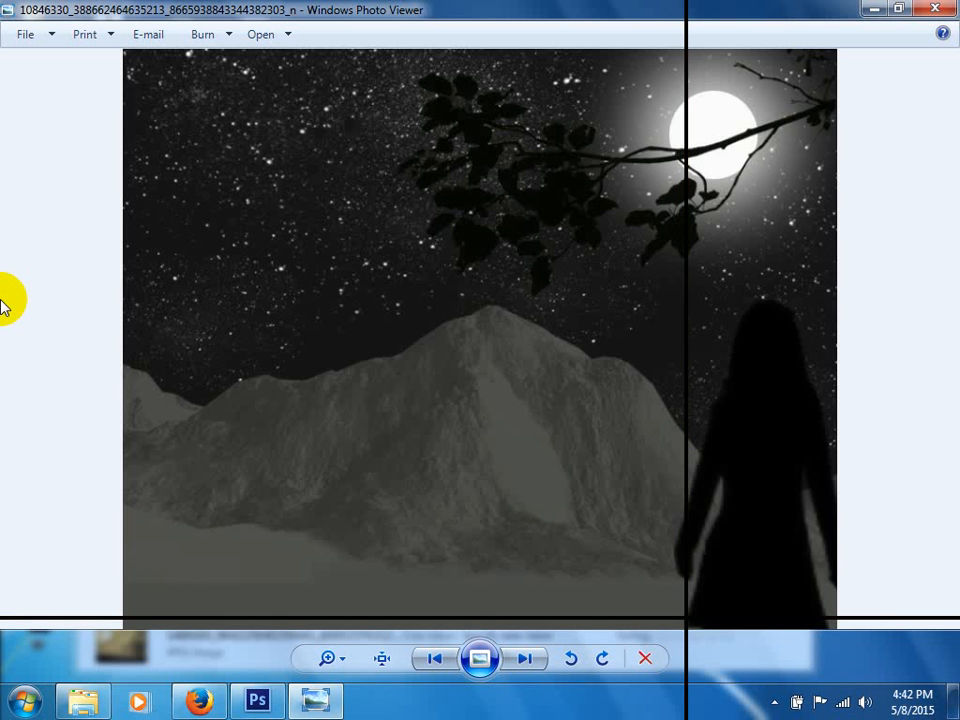
key(Right)
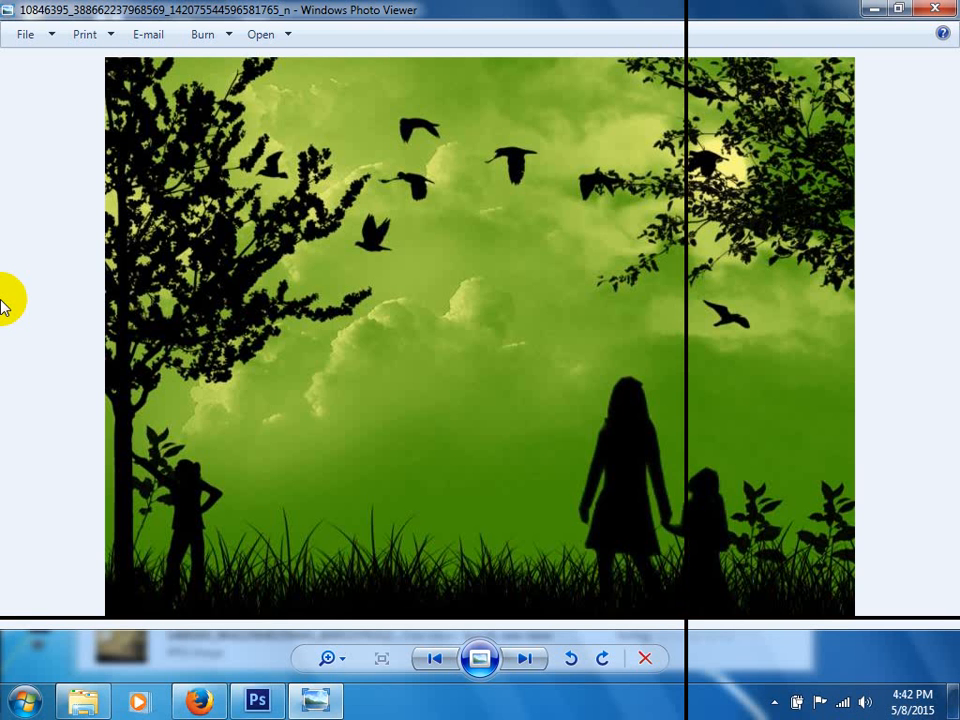
key(Right)
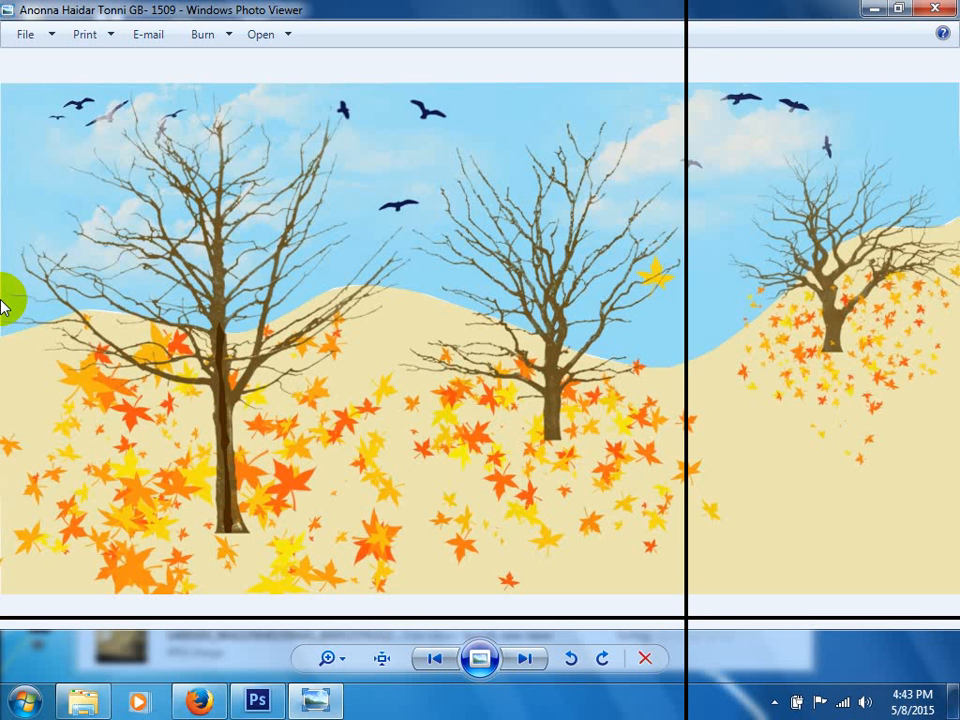
key(Right)
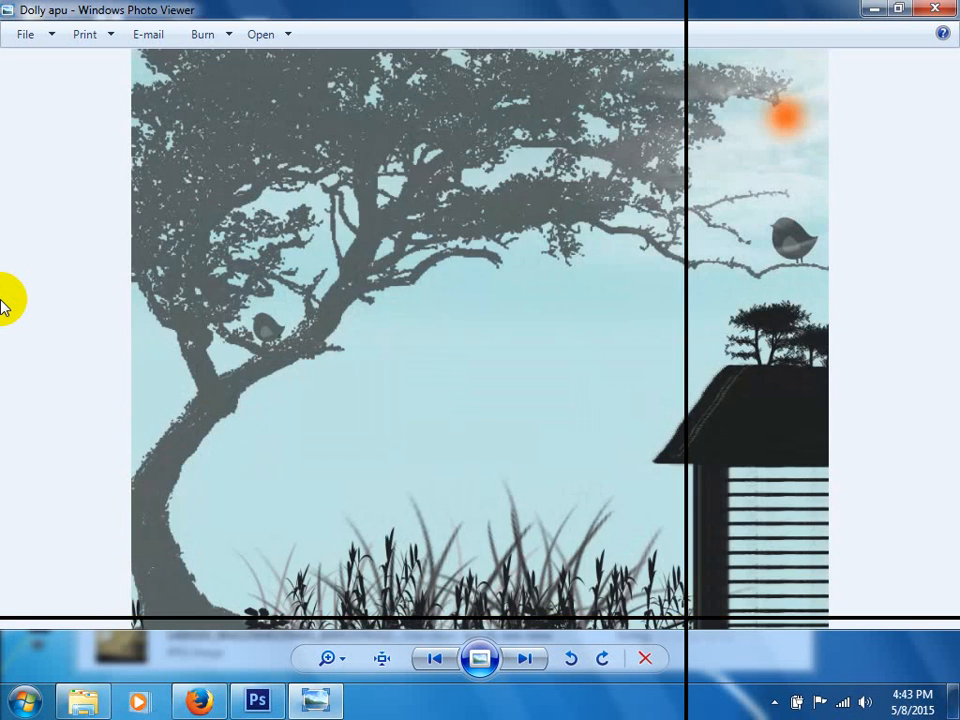
key(Right)
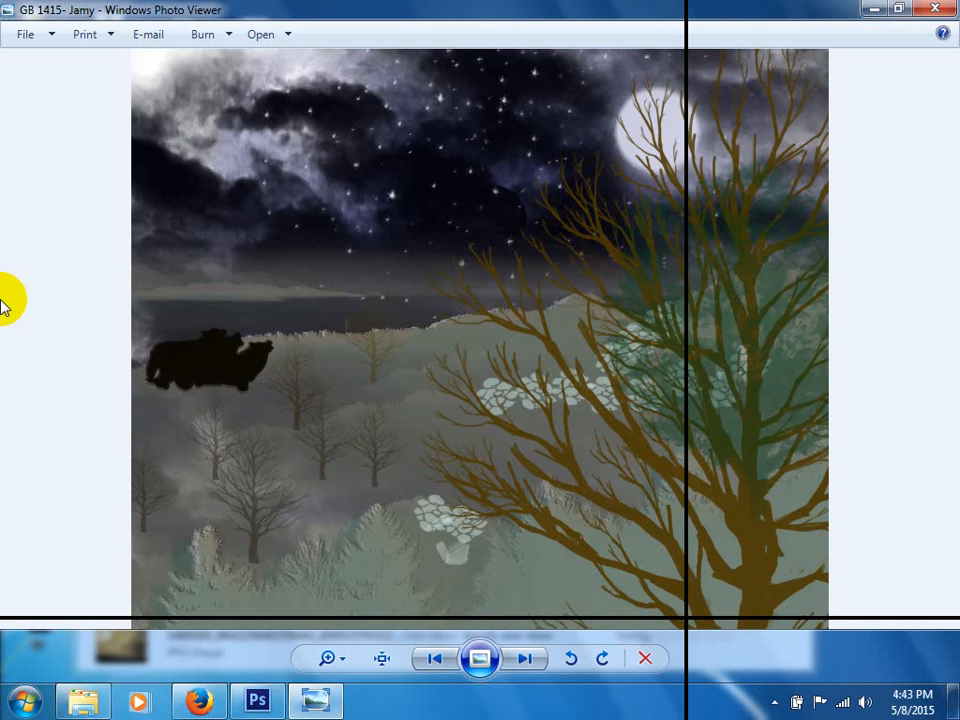
key(Right)
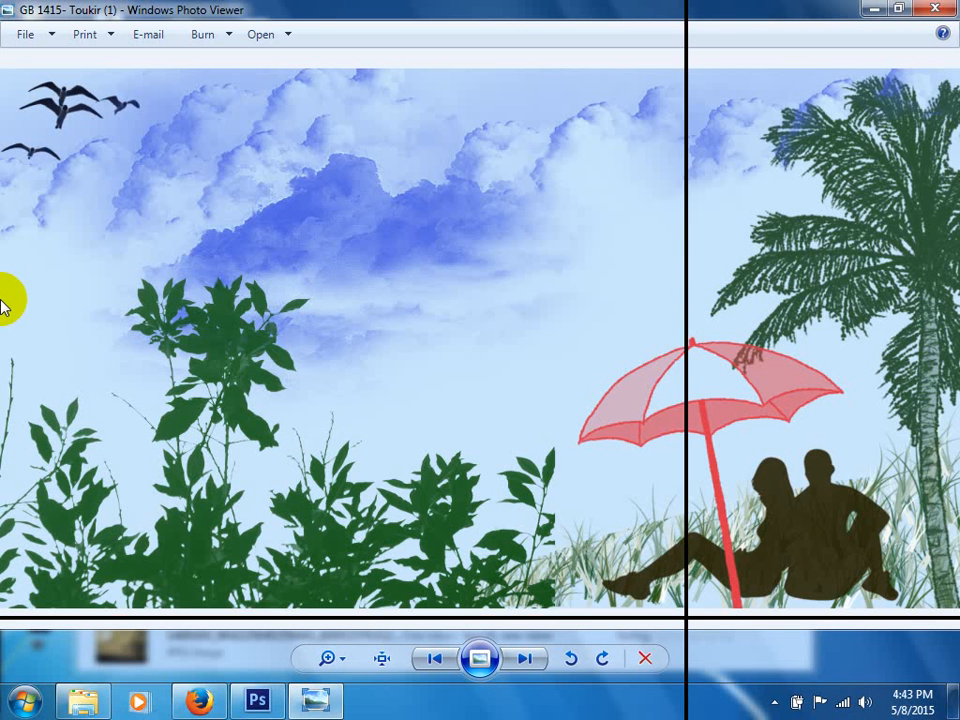
key(Right)
key(Right)
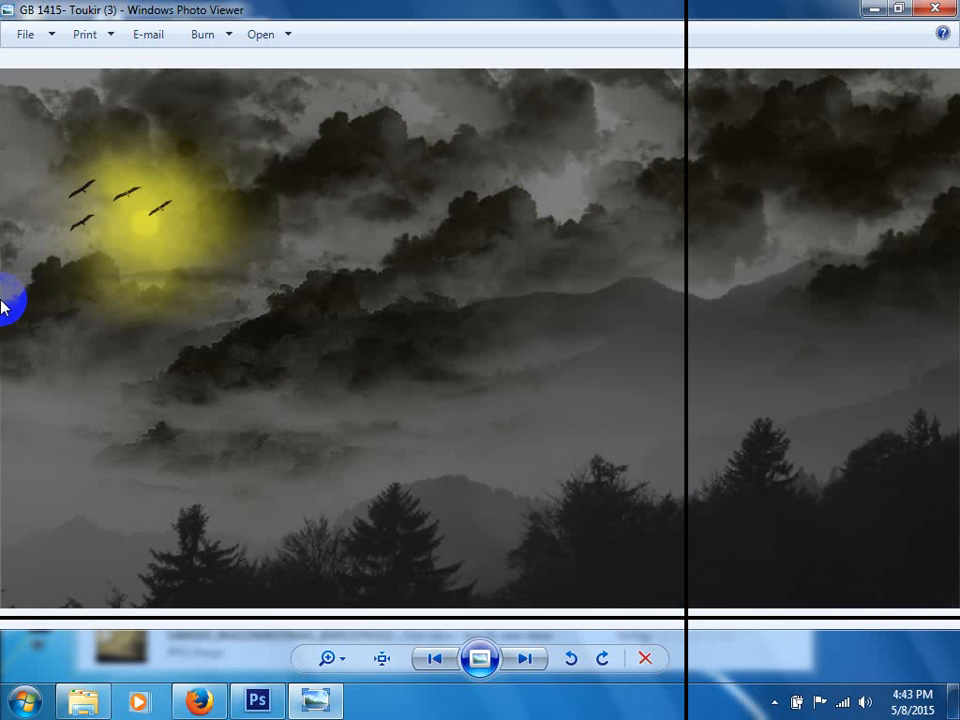
key(Right)
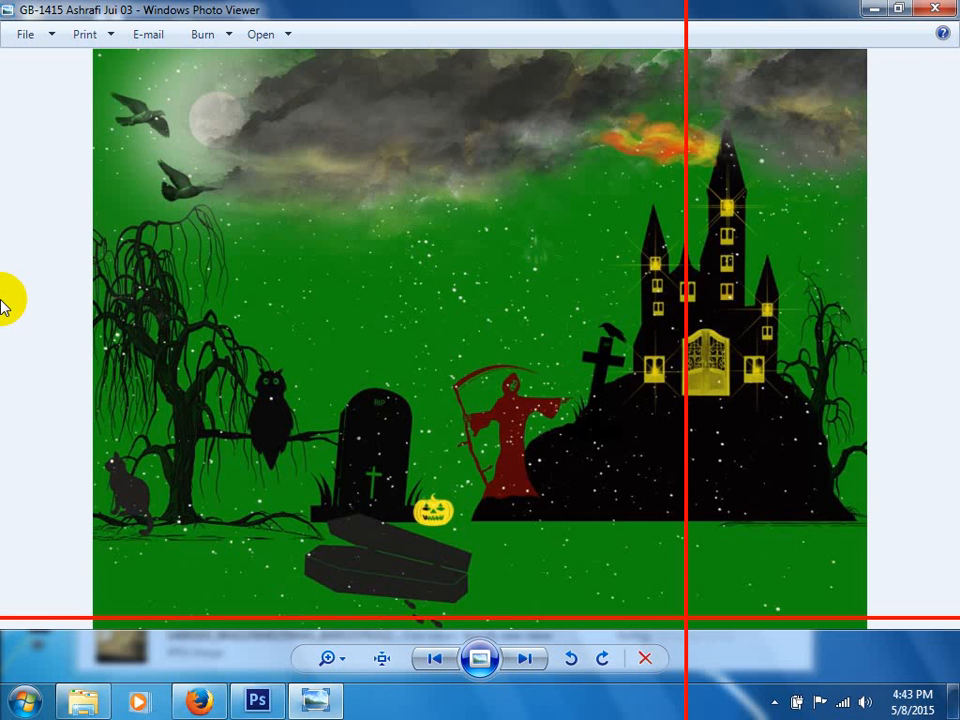
key(Right)
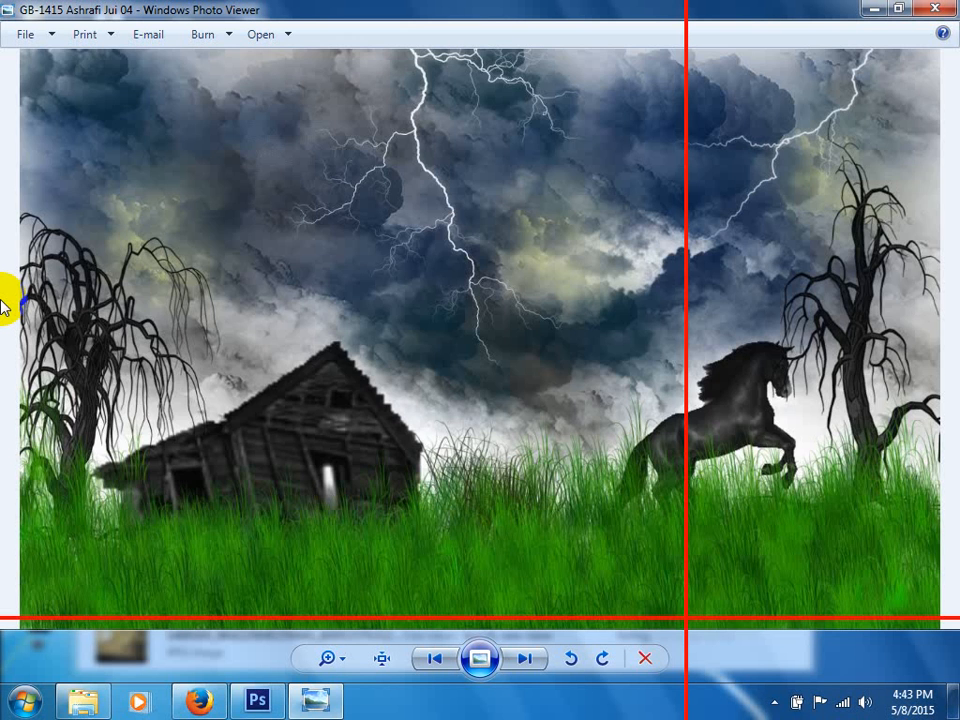
key(Left)
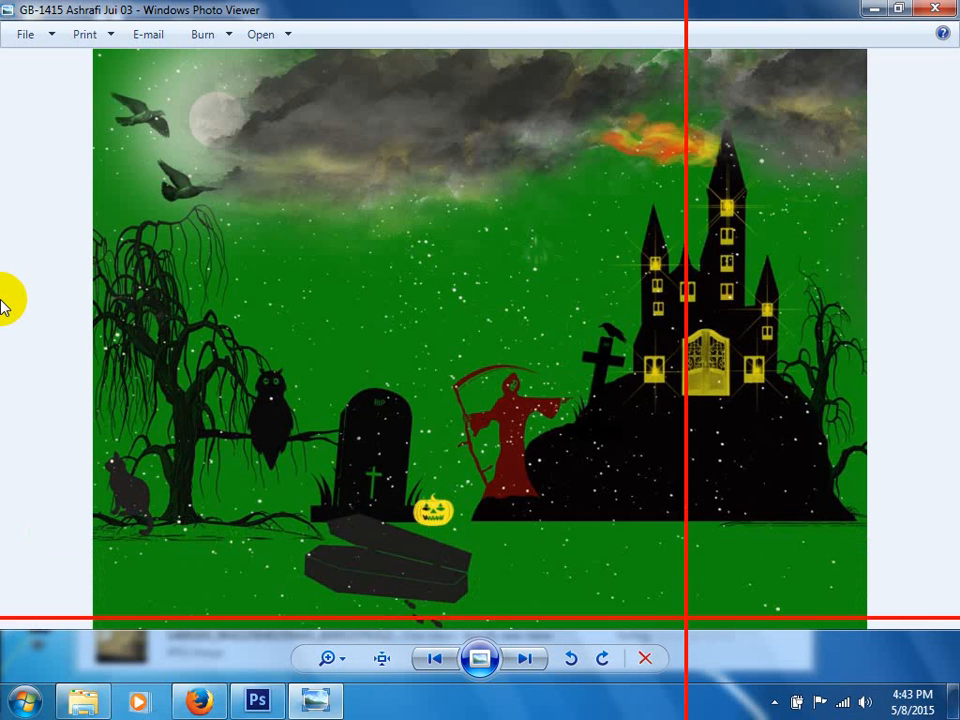
key(Right)
key(Right)
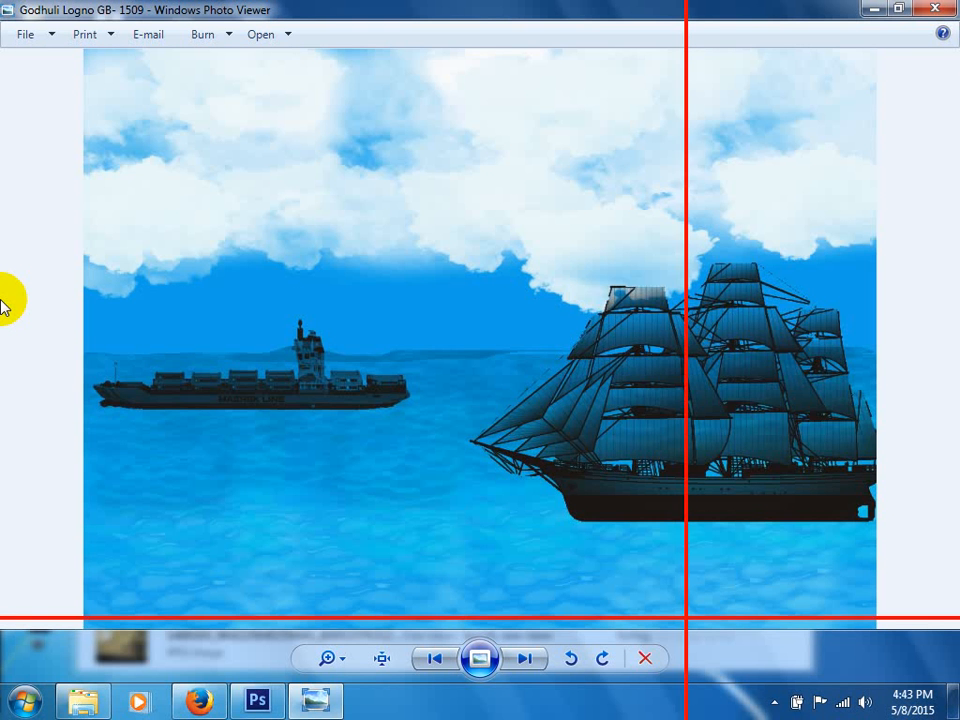
key(Right)
key(Right)
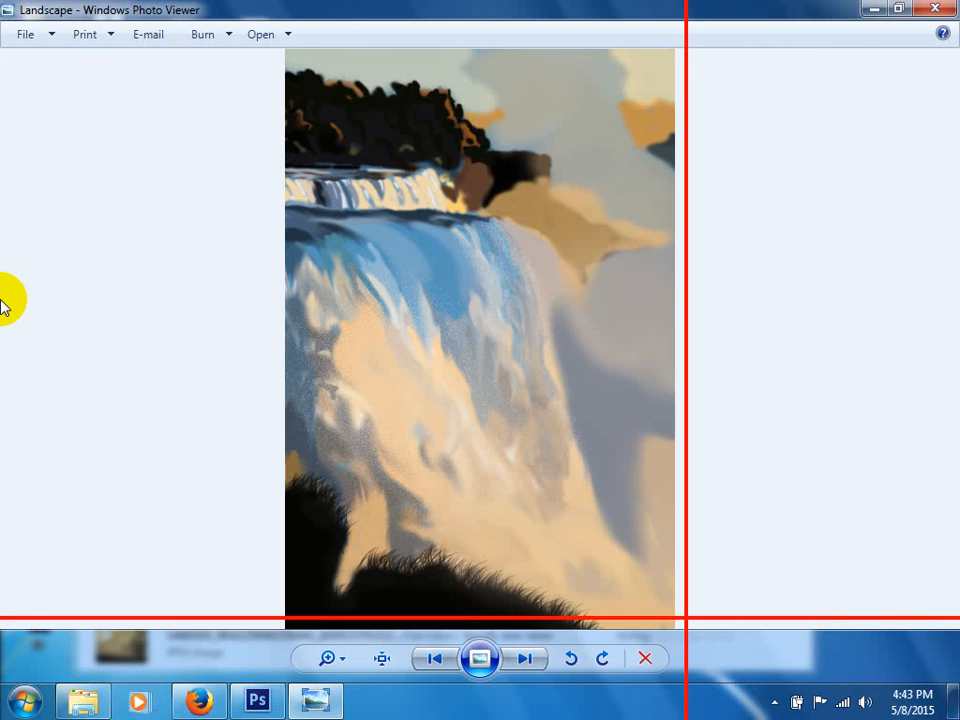
key(Left)
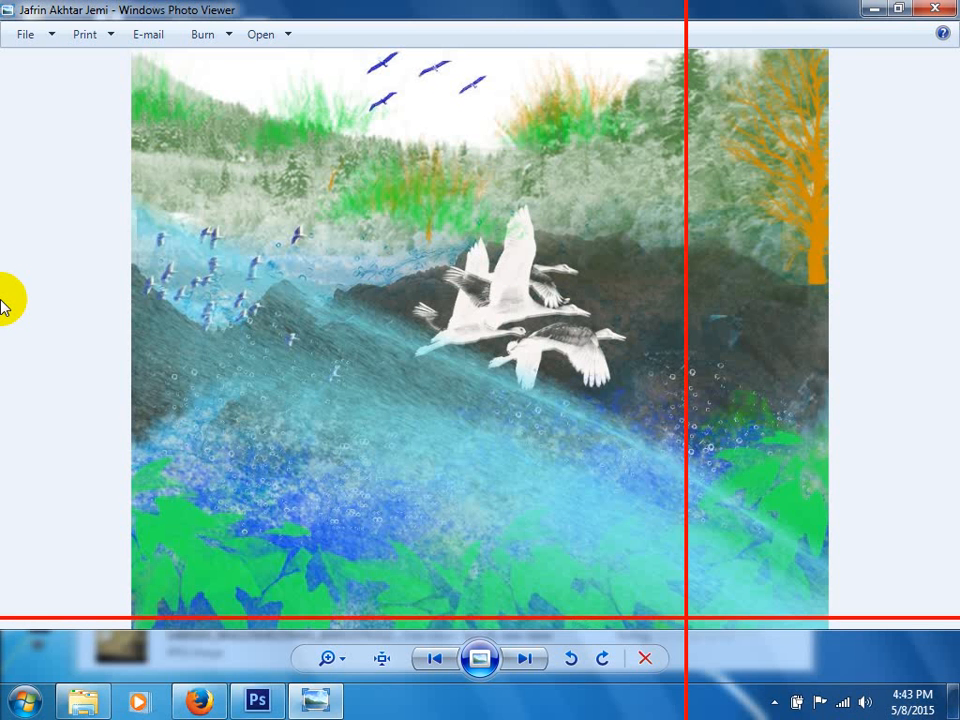
key(Right)
key(Right)
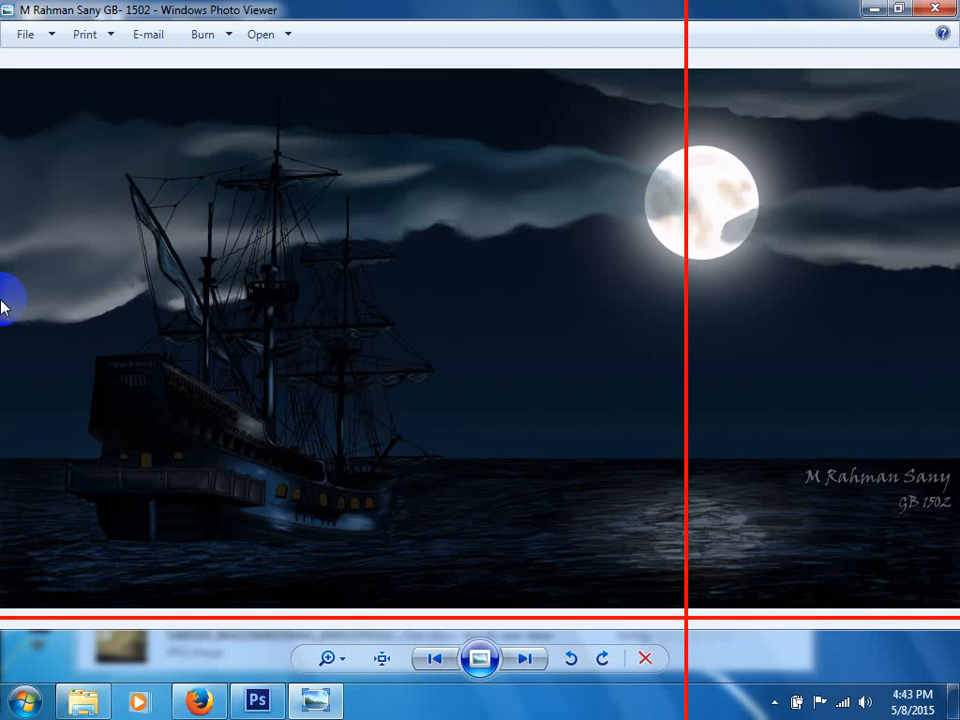
key(Right)
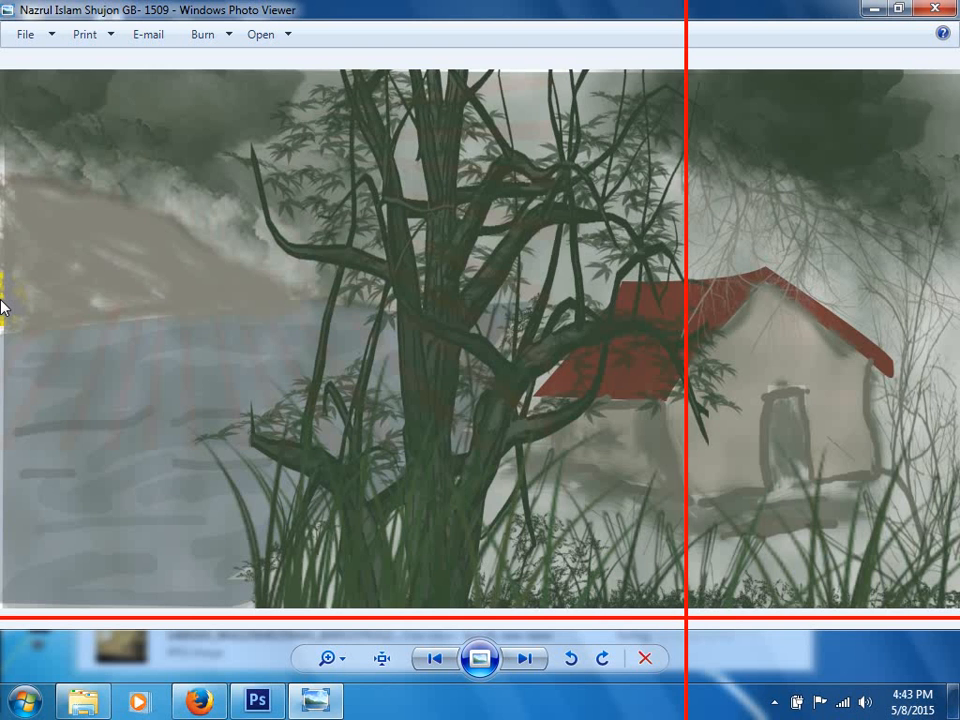
key(Right)
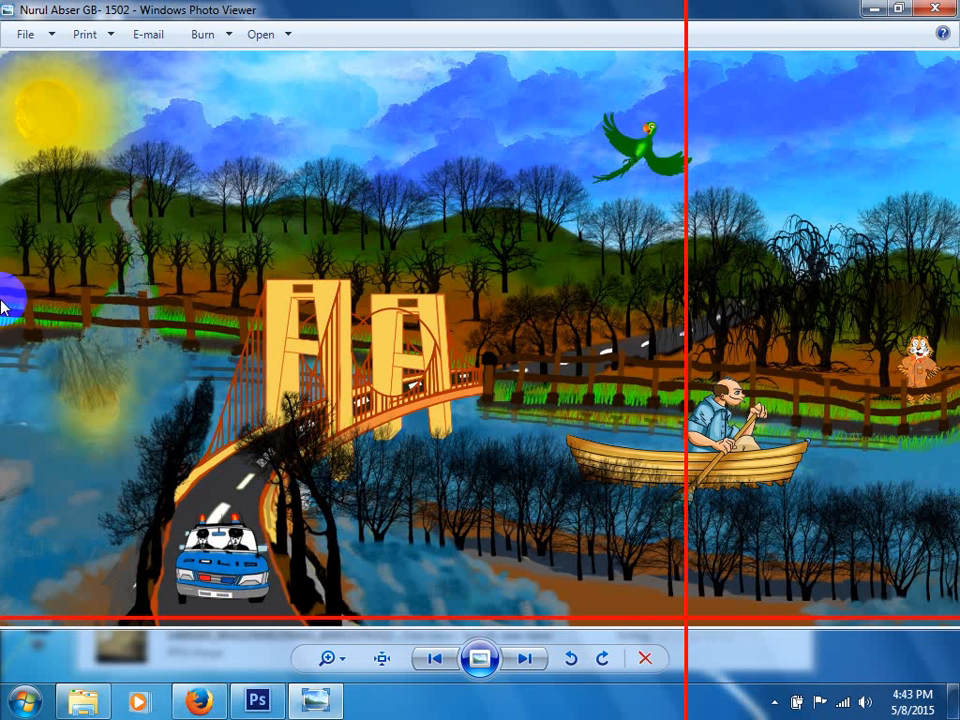
key(Right)
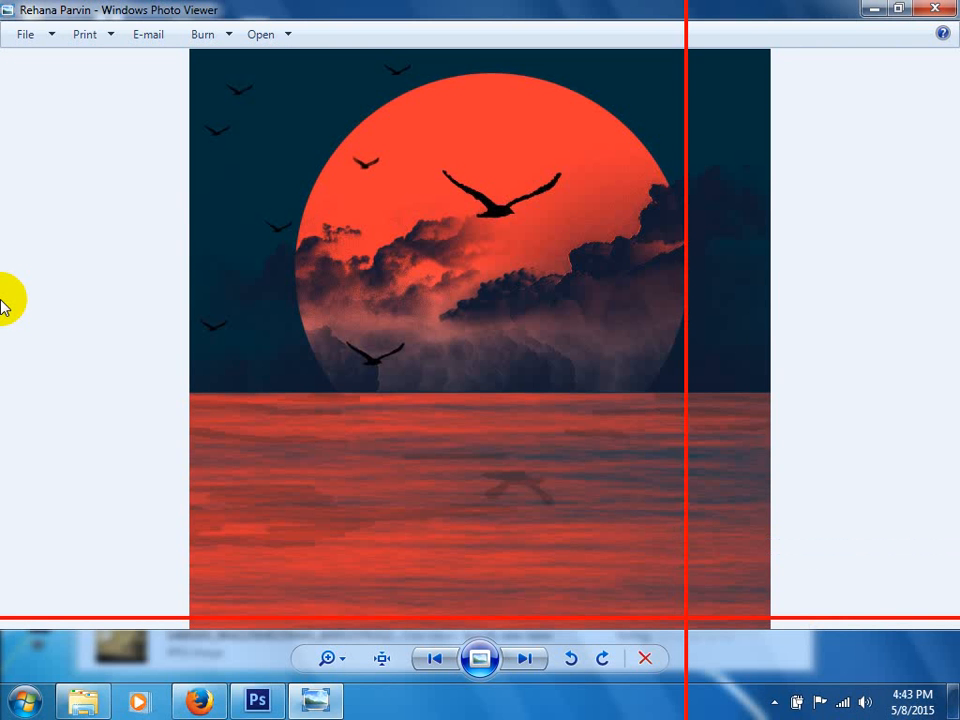
key(Right)
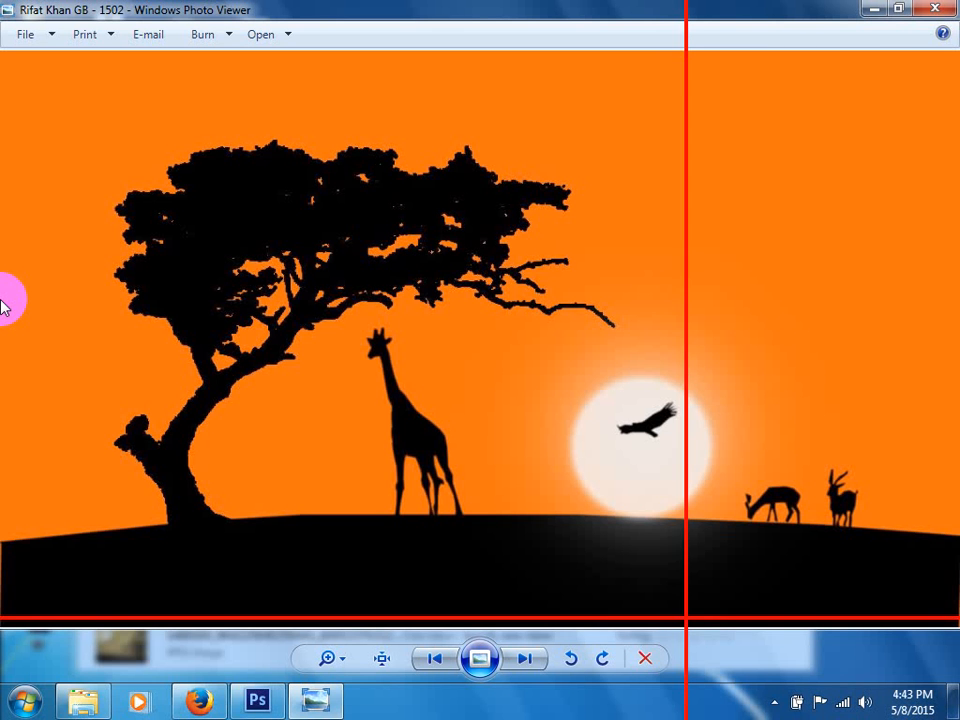
key(Right)
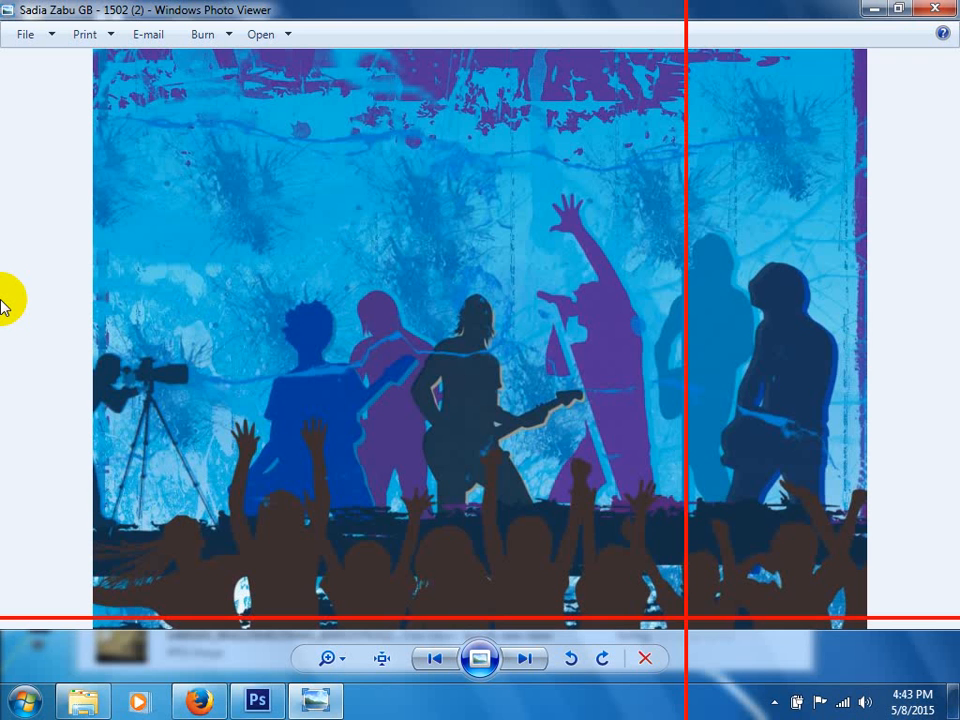
key(Right)
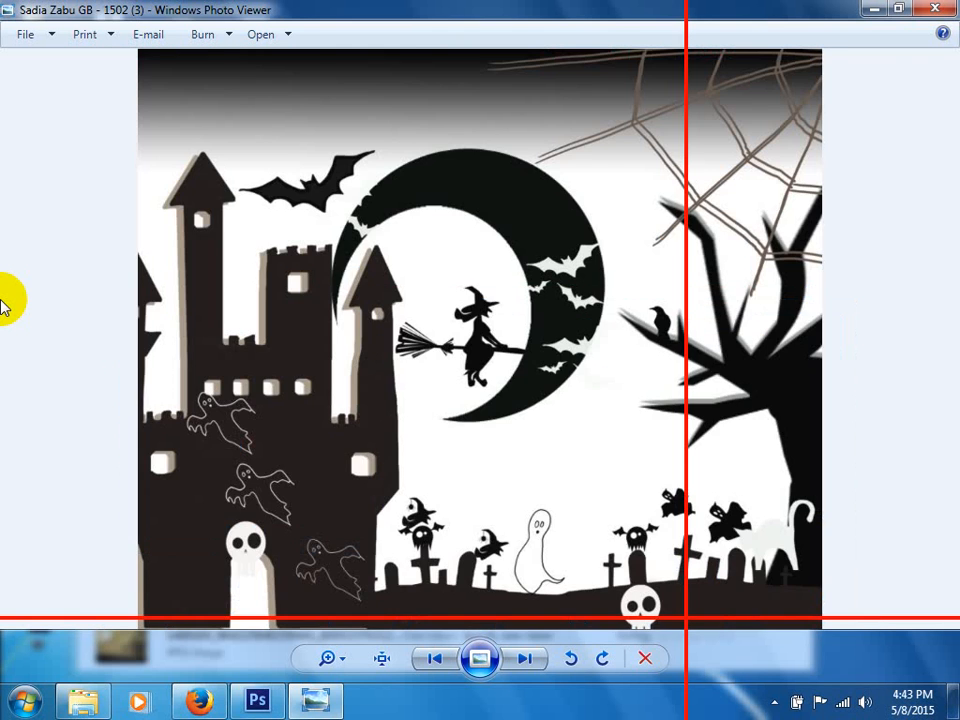
key(Right)
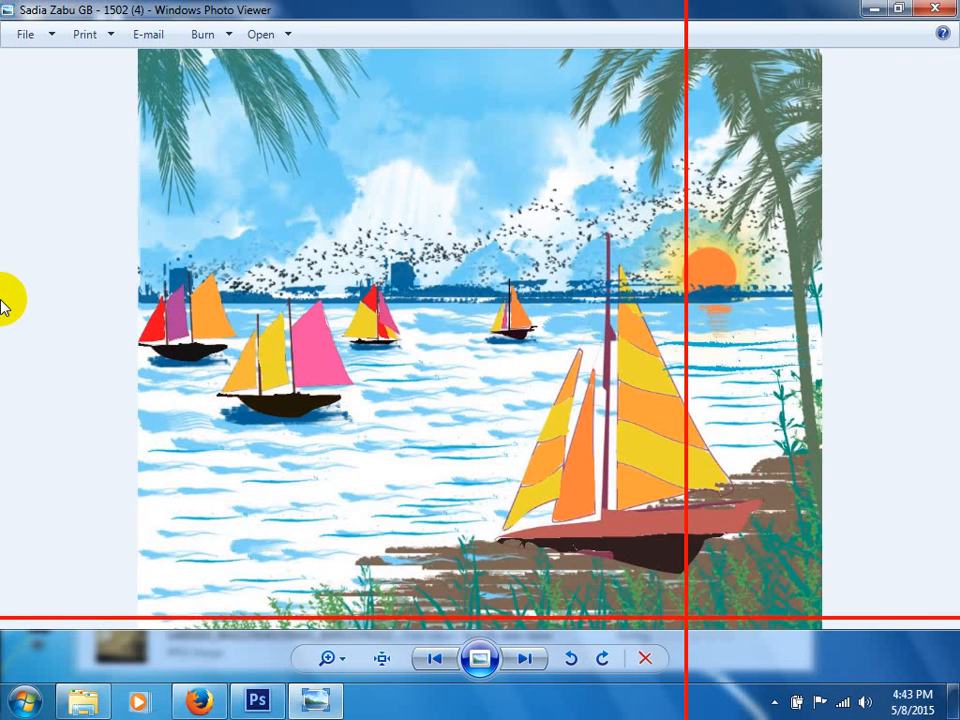
key(Right)
key(Right)
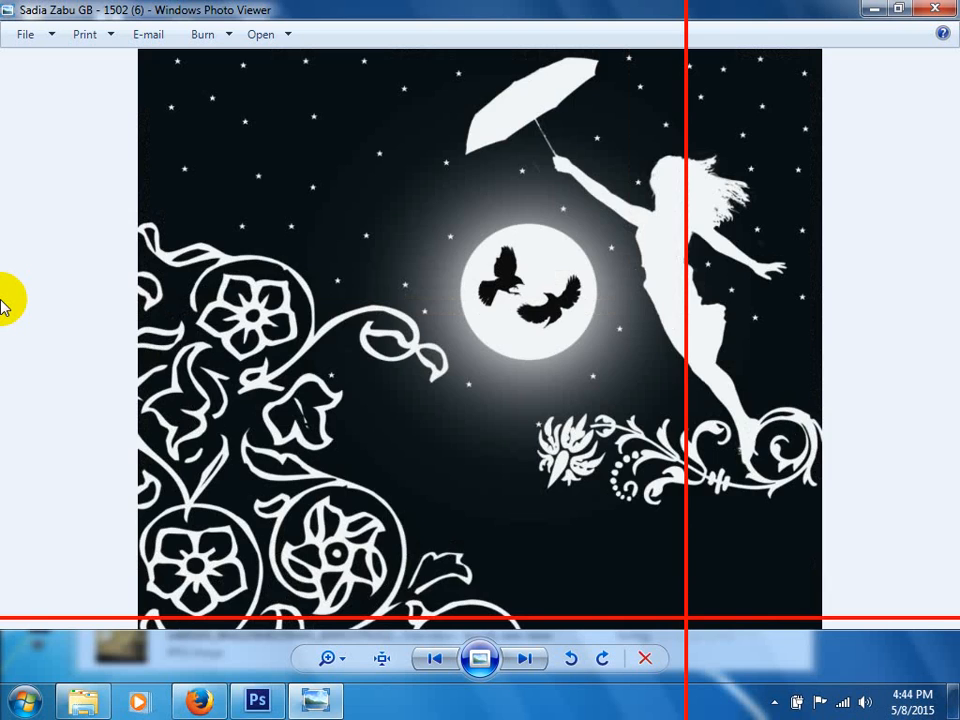
key(Right)
key(Right)
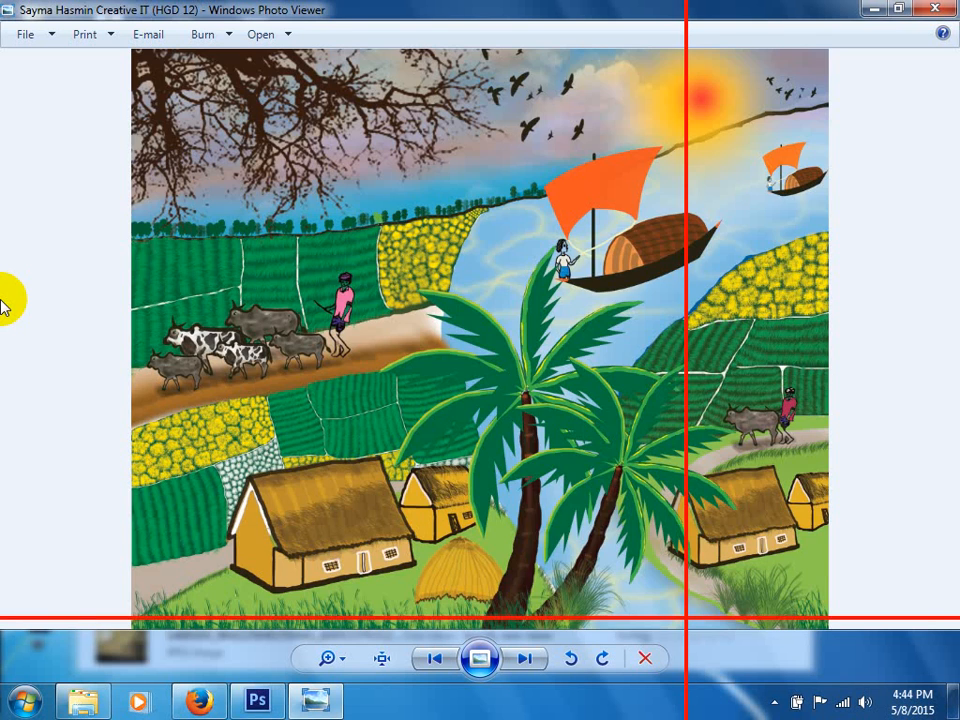
key(Right)
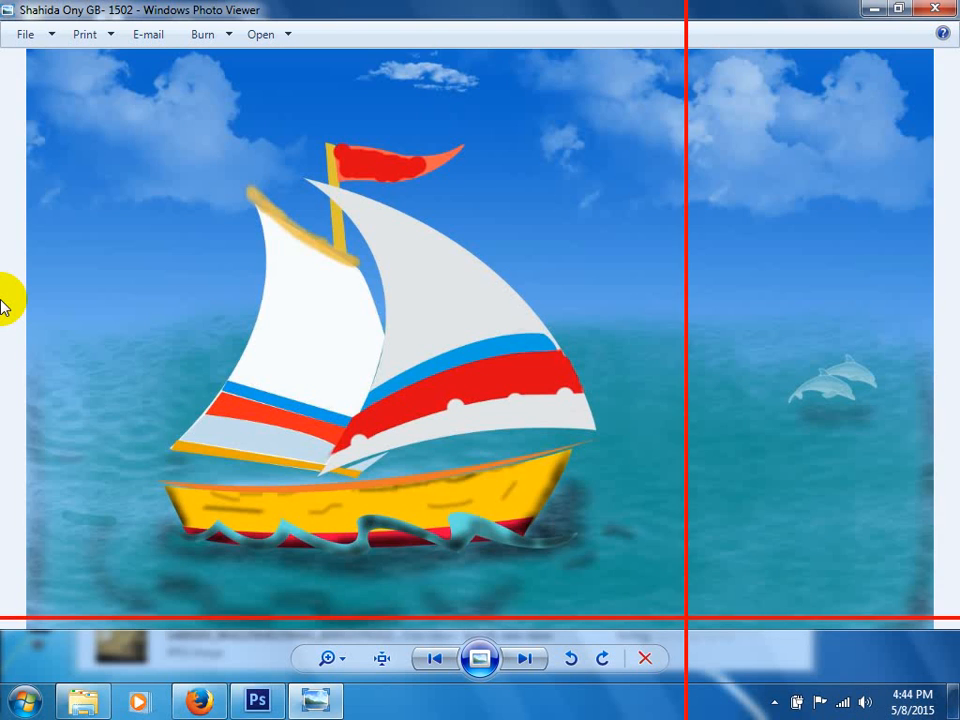
key(Right)
key(Right)
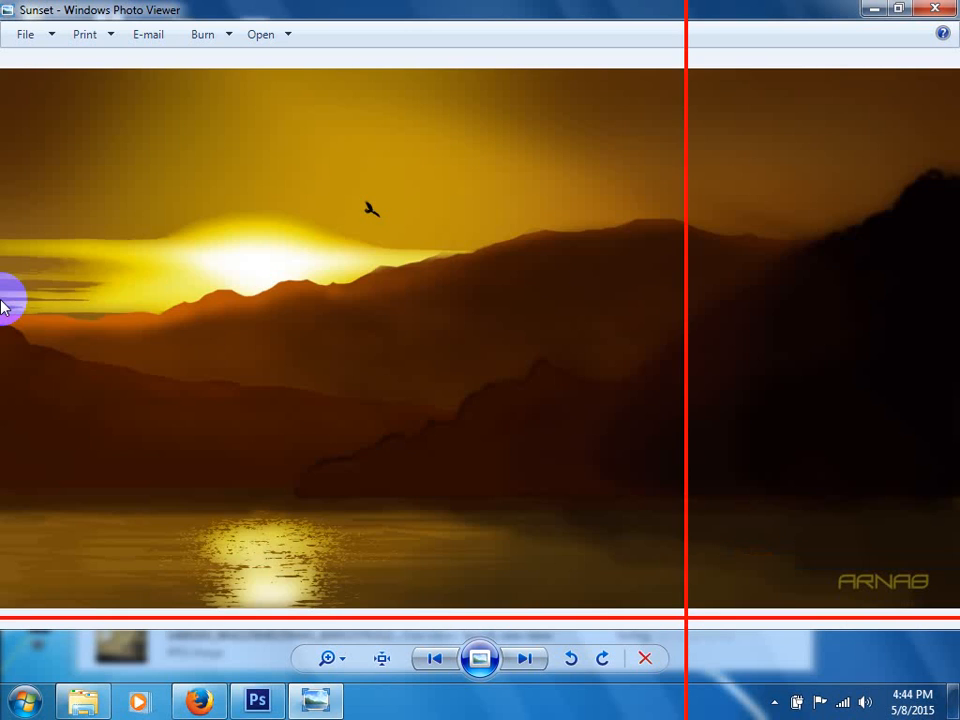
key(Right)
key(Right)
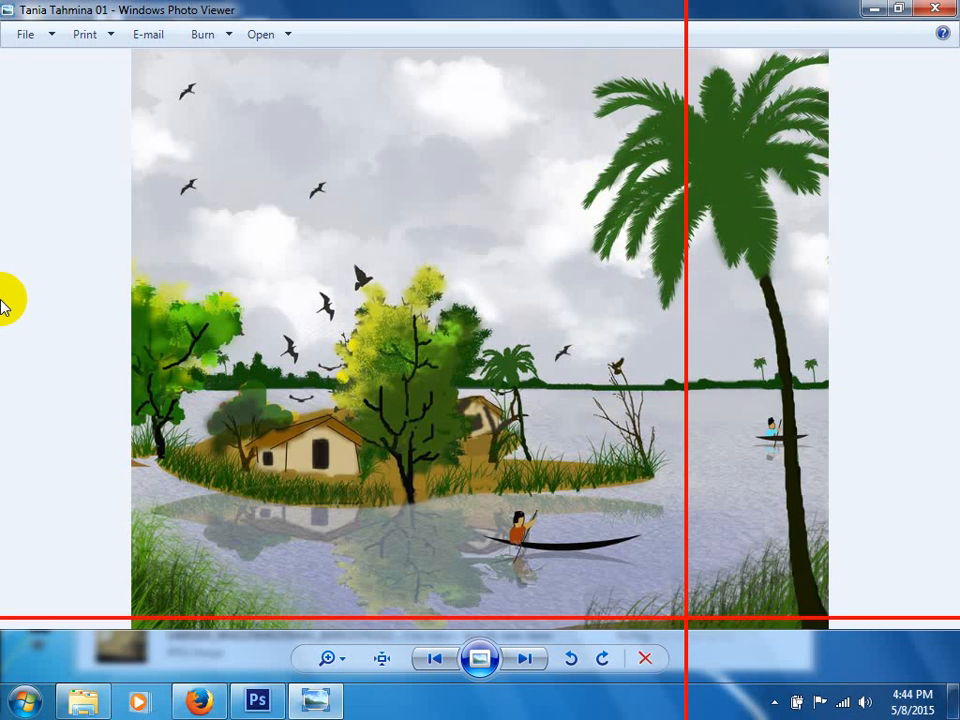
key(Right)
key(Right)
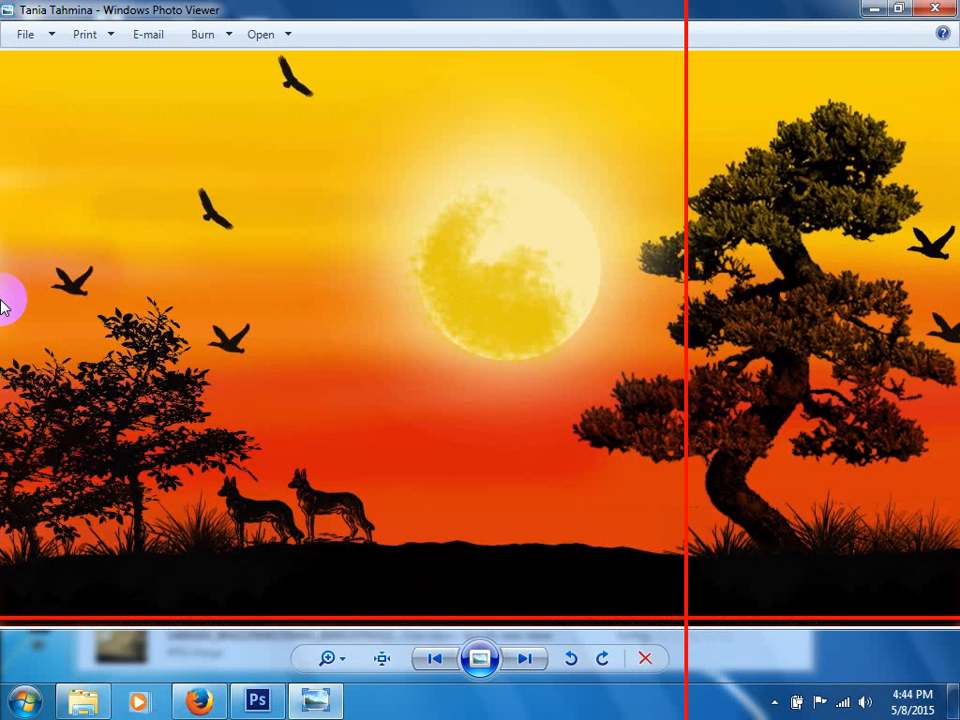
key(Right)
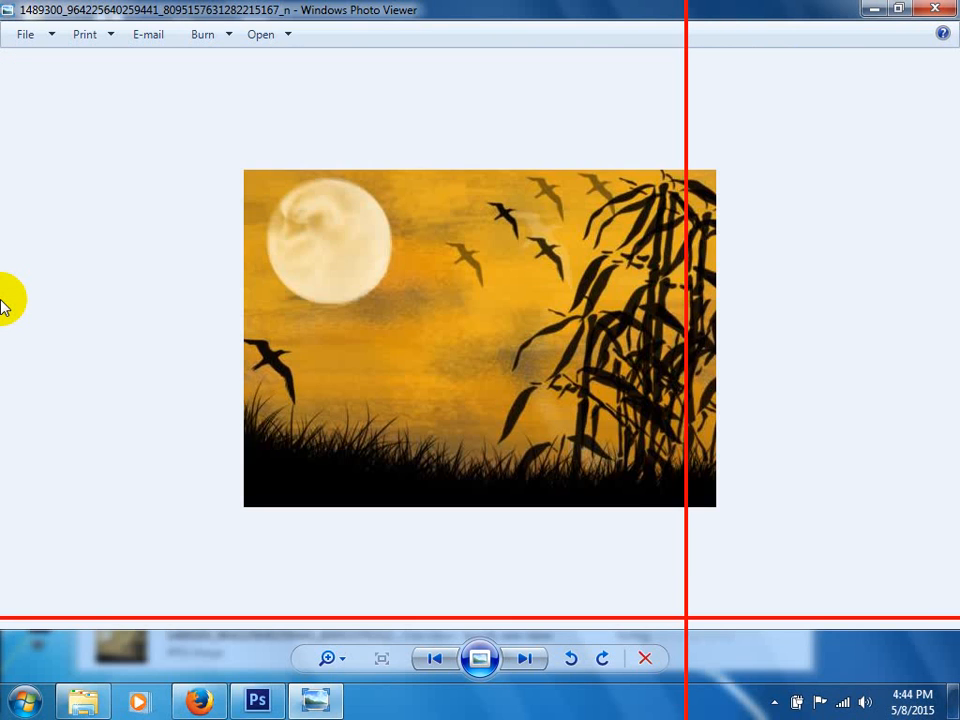
key(Right)
Close the picture viewer and the Student works folder window, and refresh the desktop
key(alt+F4)
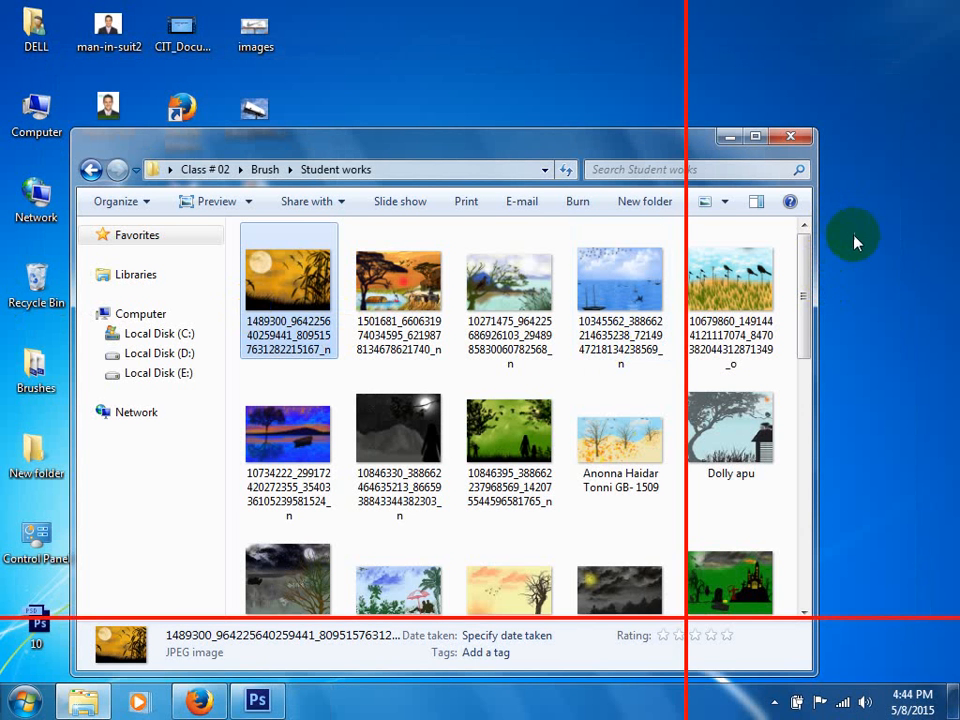
click(793, 143)
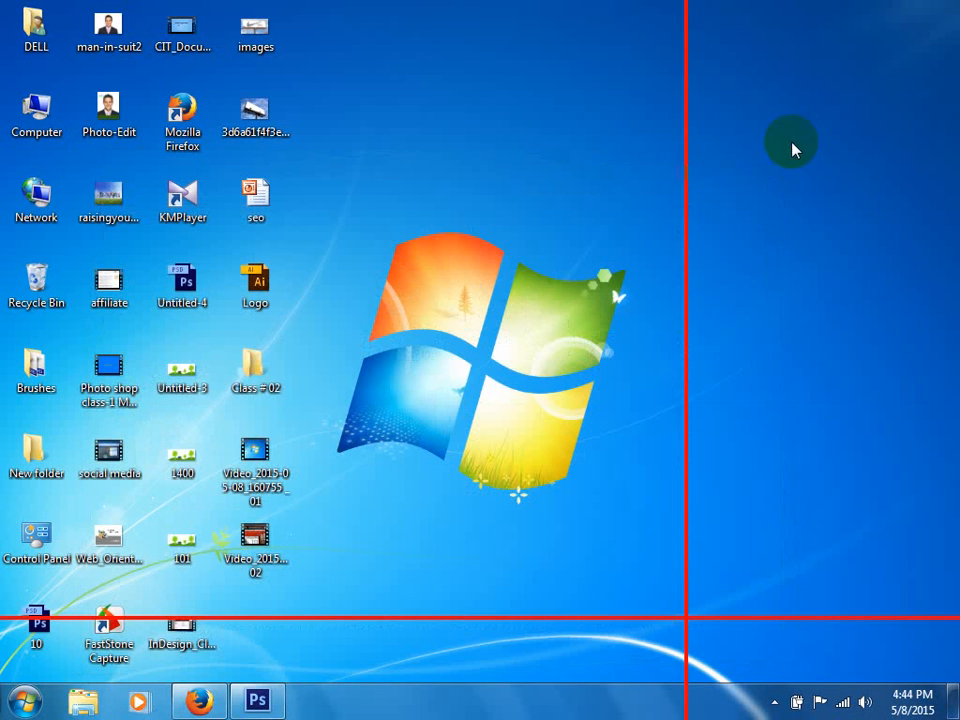
right_click(797, 146)
click(804, 197)
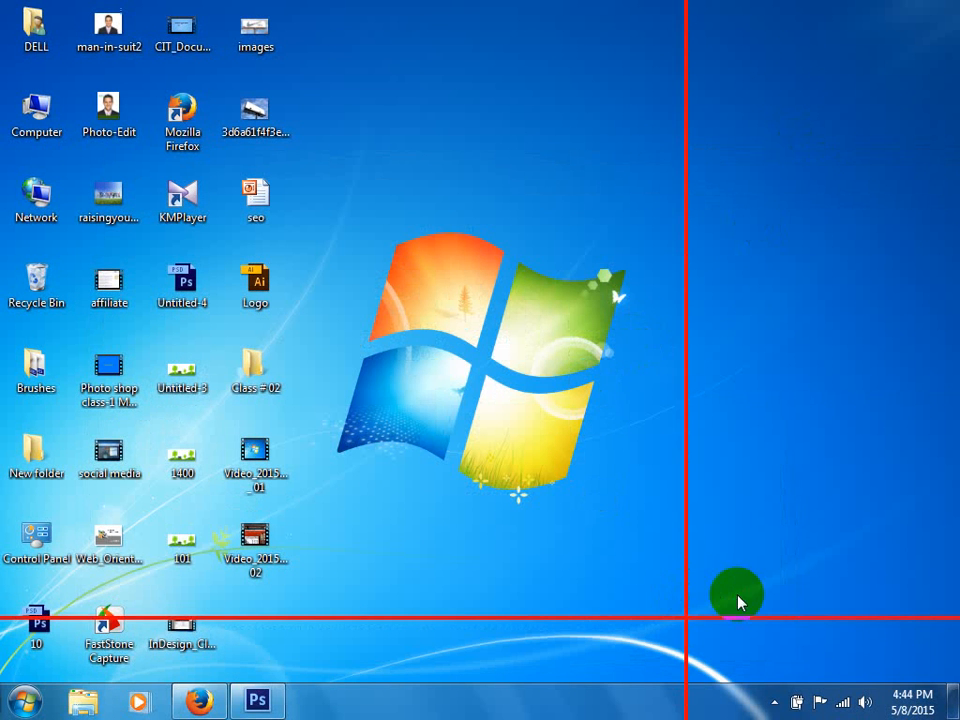